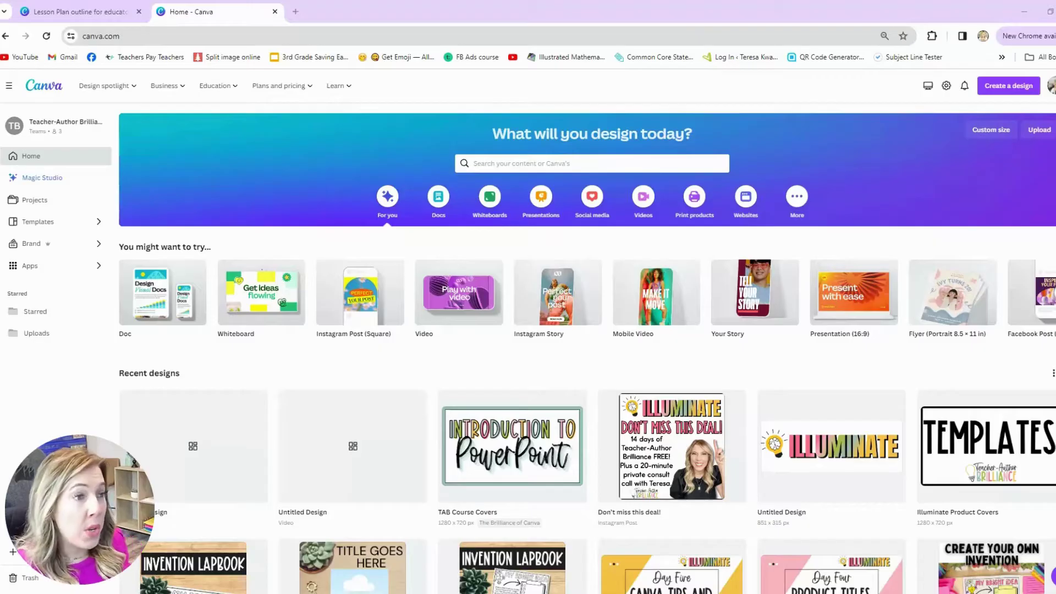
- Start a new blank Canva Doc and open an empty Magic Write prompt in it
left_click(1017, 90)
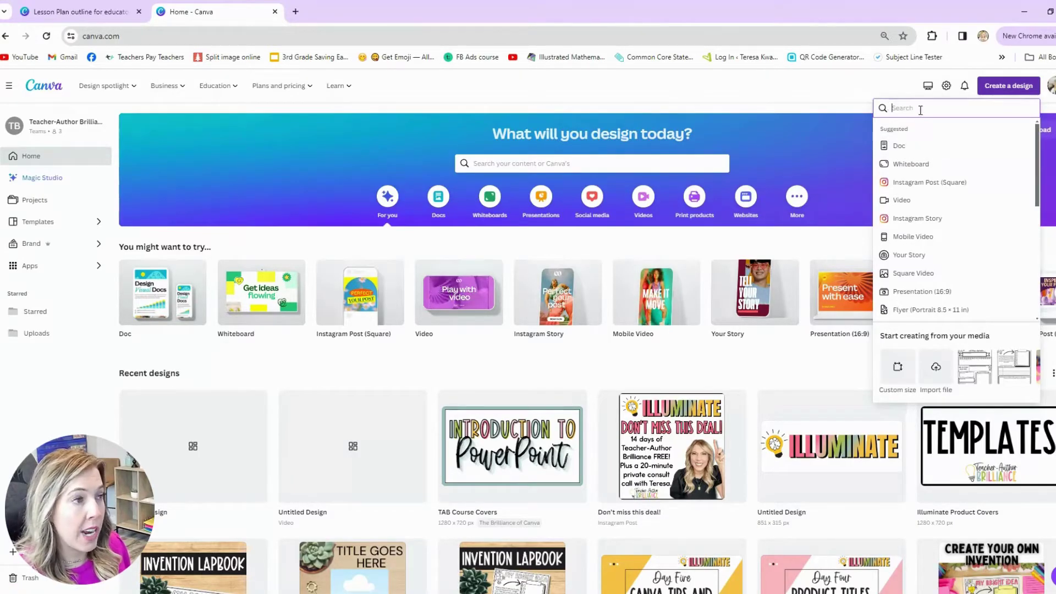
left_click(898, 145)
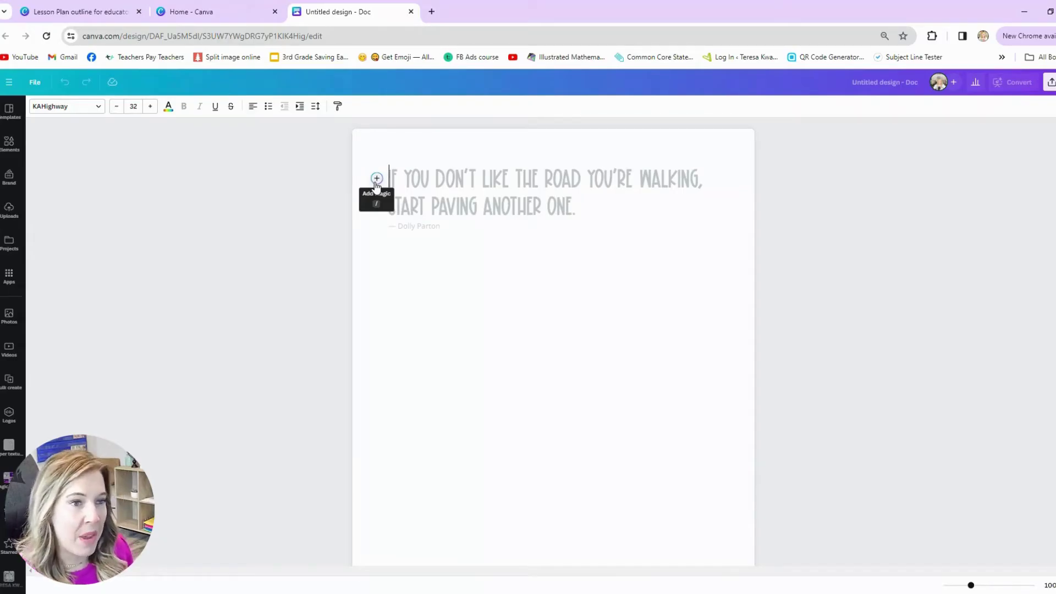
left_click(376, 181)
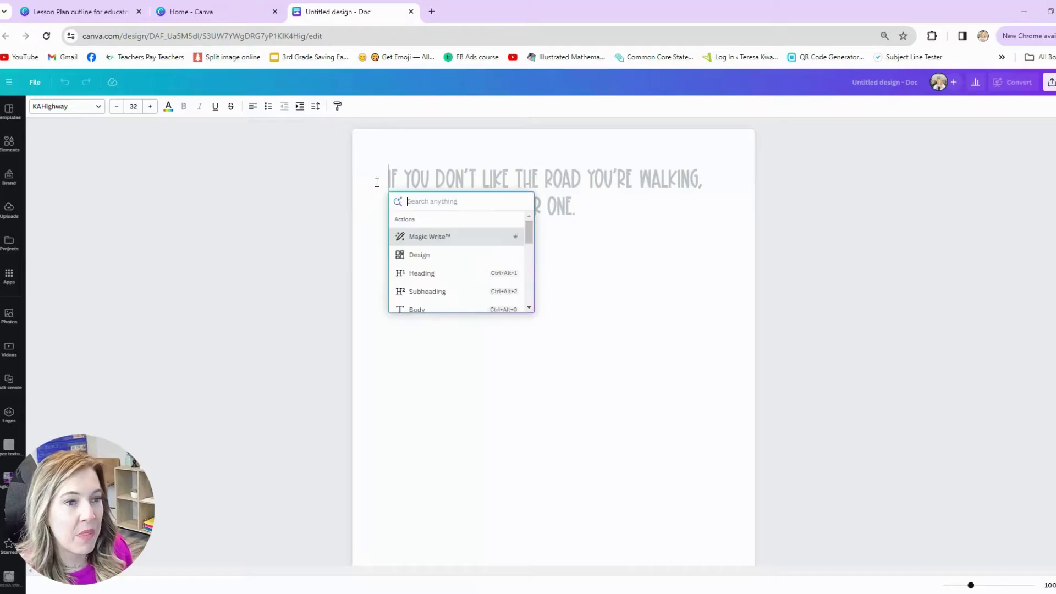
left_click(427, 237)
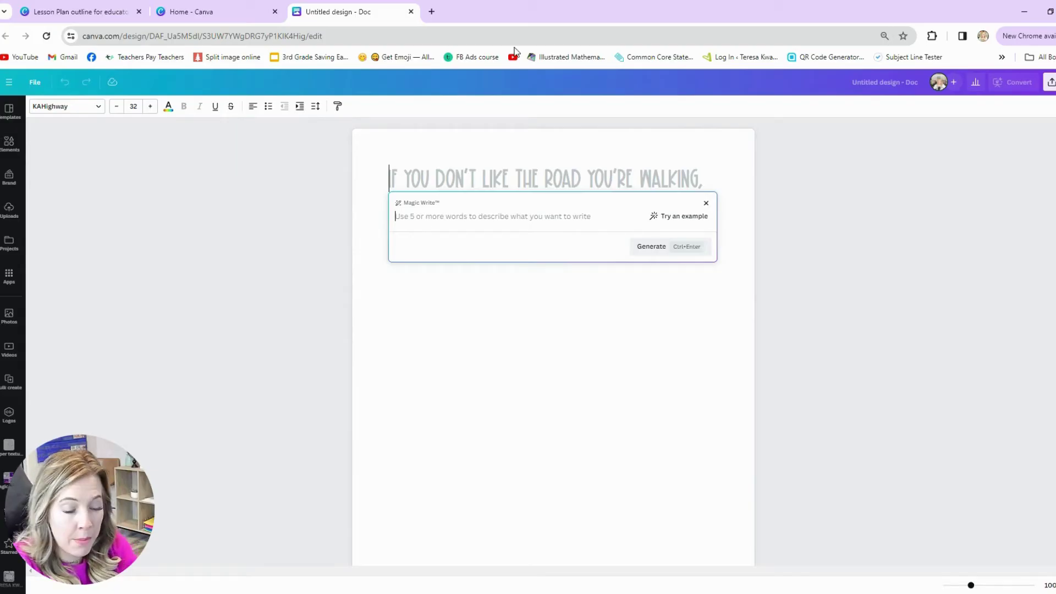
- Ask Magic Write for a third-grade lesson plan reviewing addition within 1000 with regrouping, and generate it
key("Caps_Lock")
type("W")
key("Caps_Lock")
type("rite a lesson plan for third grade that reviews addition within 1000 with regrouping. Include examples and make interactive.")
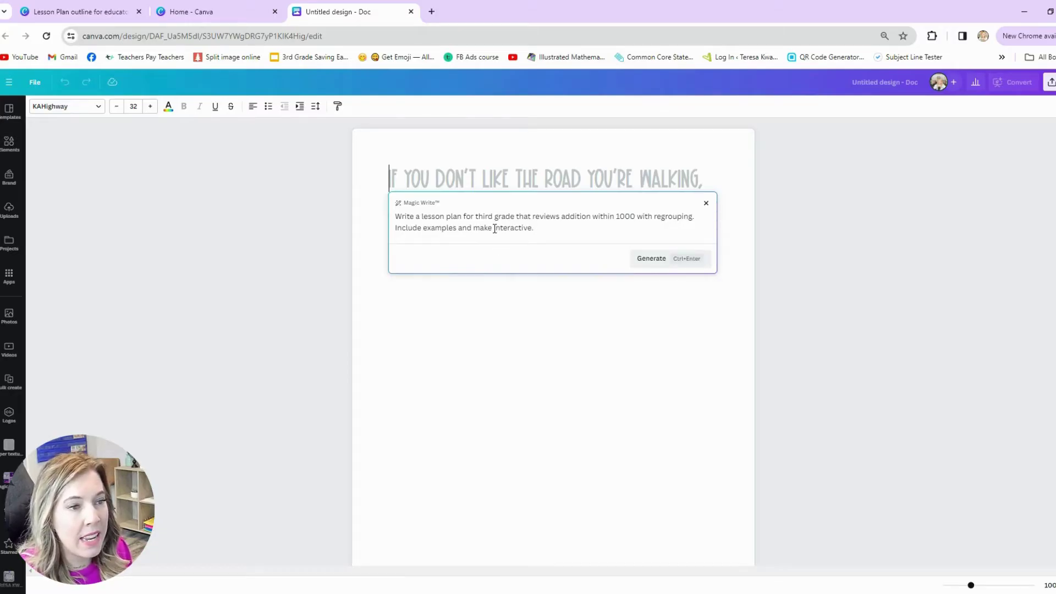
type("it")
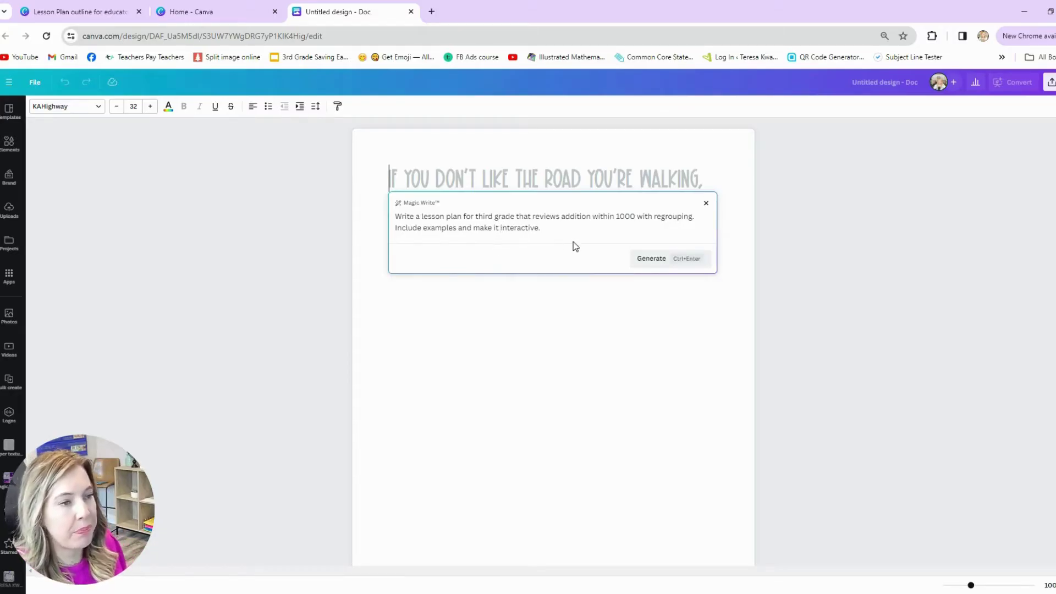
left_click(650, 258)
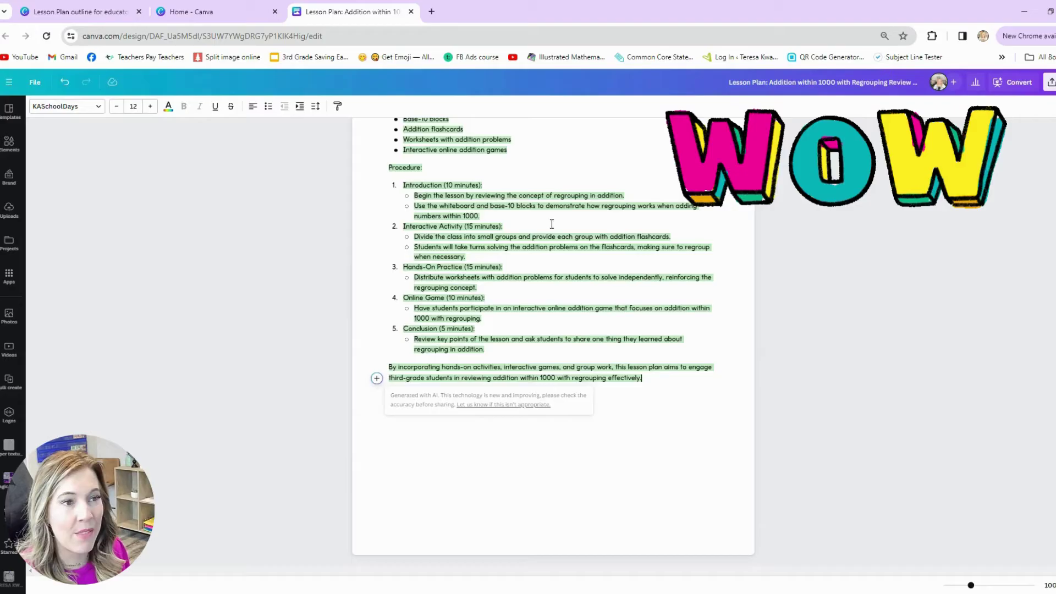
- Select all the lesson plan text and raise its font size from 12 to 14
scroll(539, 236, "up", 3)
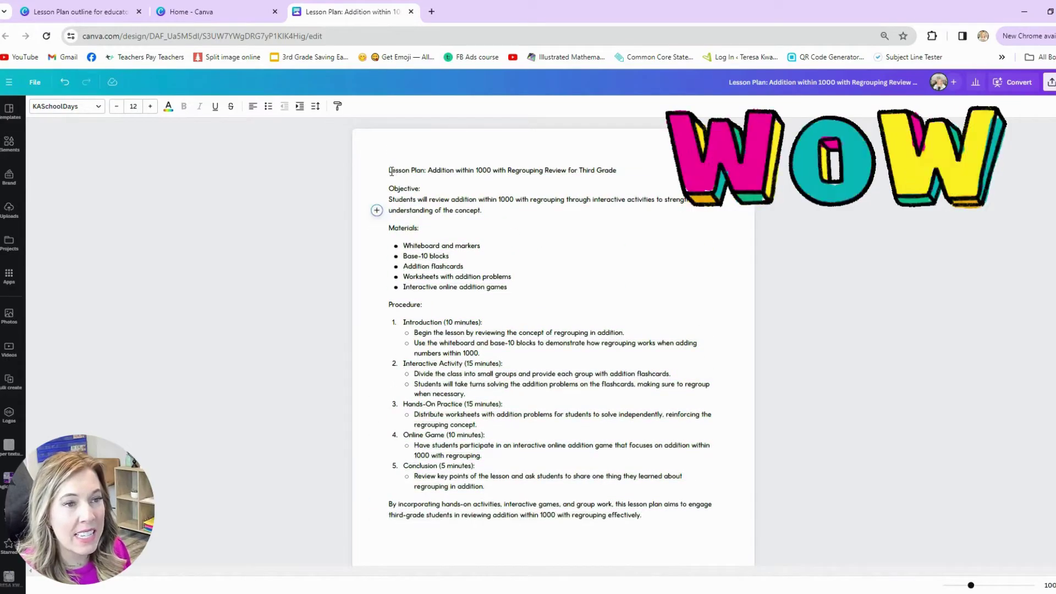
left_click_drag(388, 170, 809, 561)
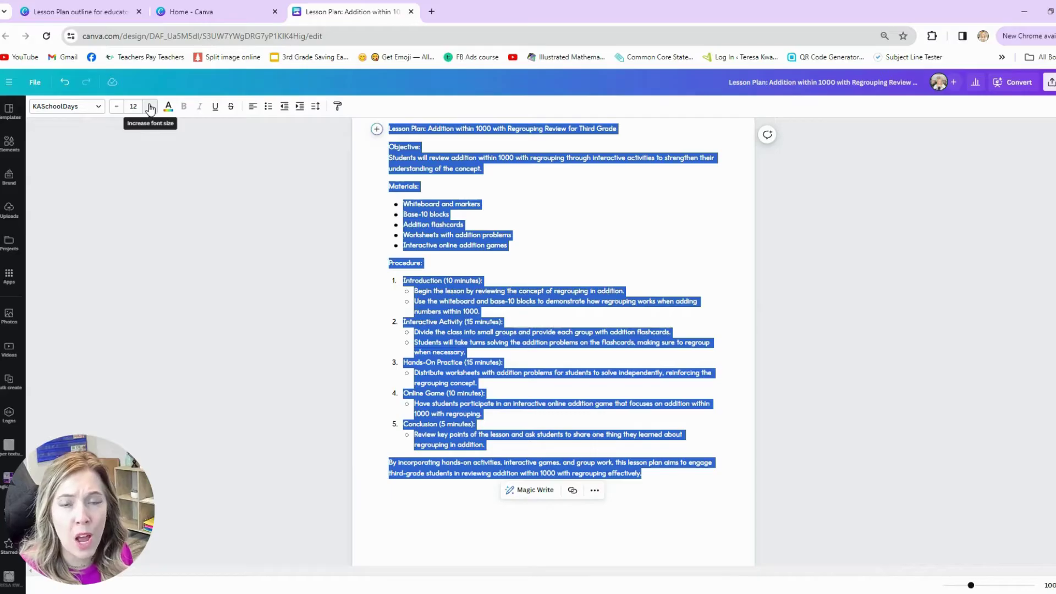
left_click(150, 107)
left_click(150, 106)
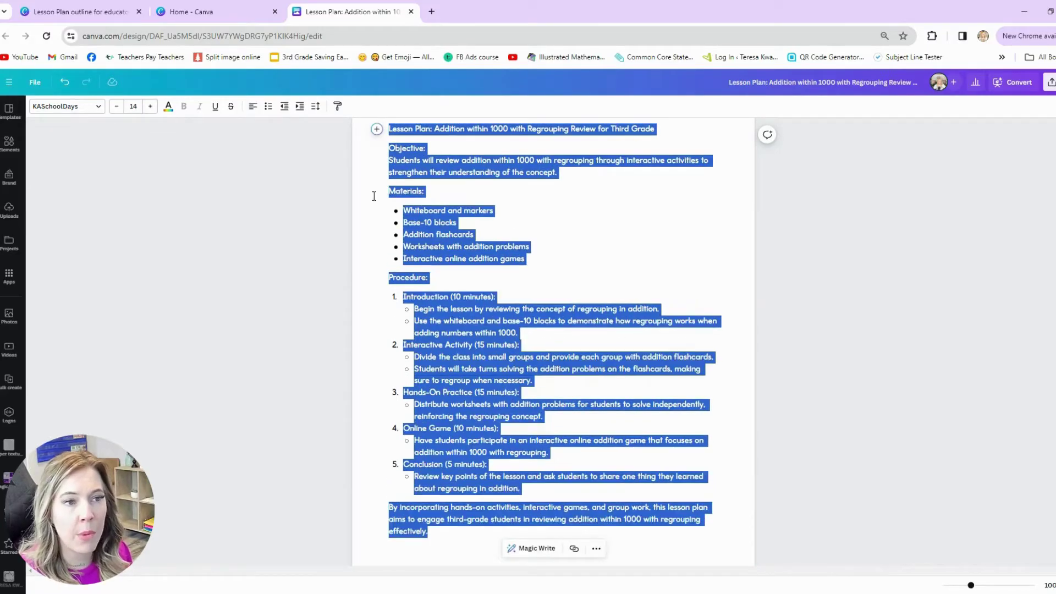
left_click(402, 193)
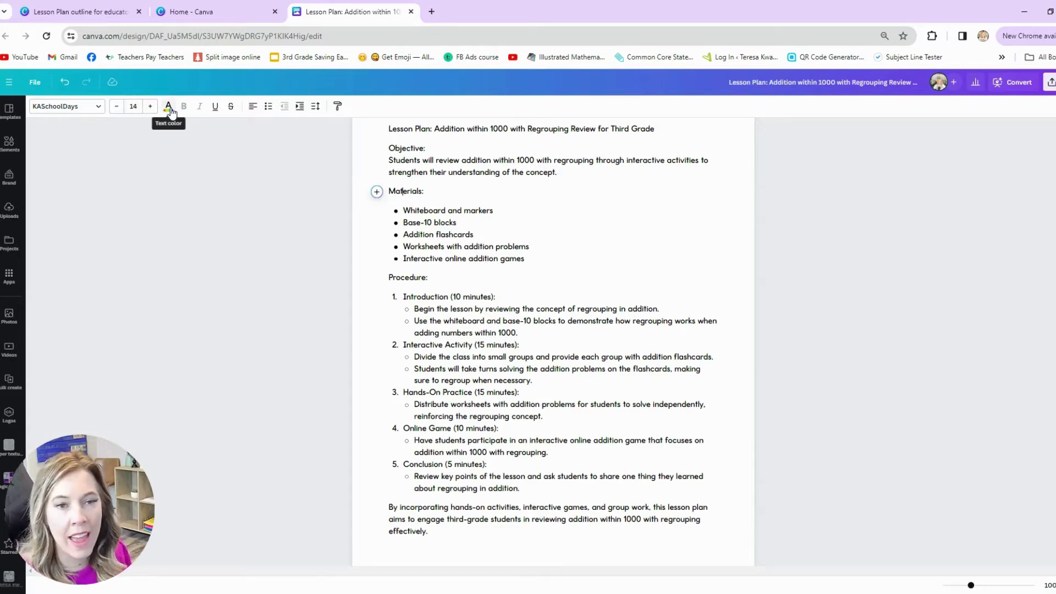
- Open the font options and point out the Objective, Materials and worksheets lines
left_click(91, 107)
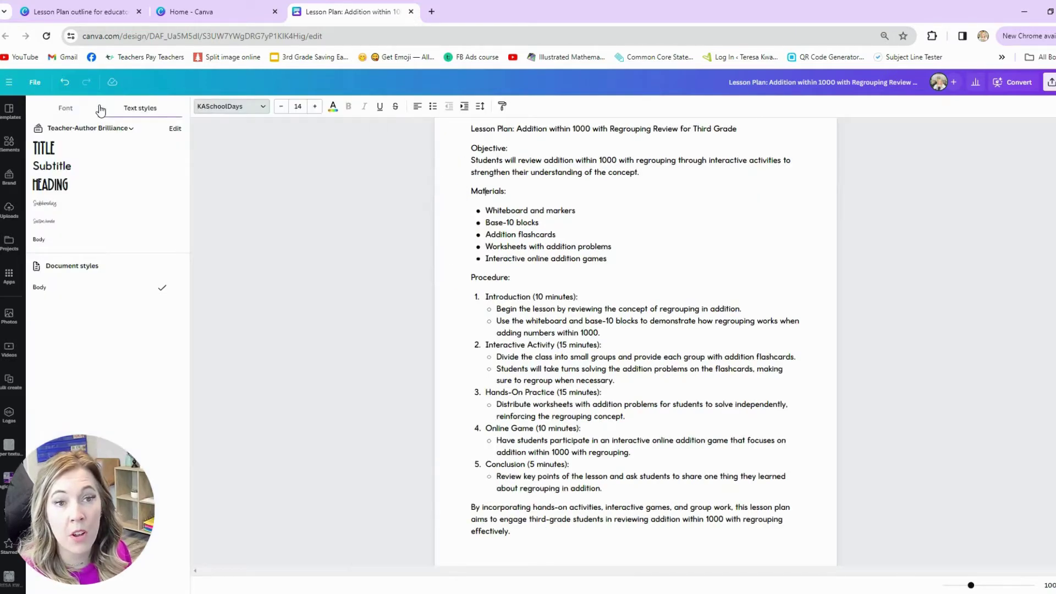
scroll(459, 187, "up", 1)
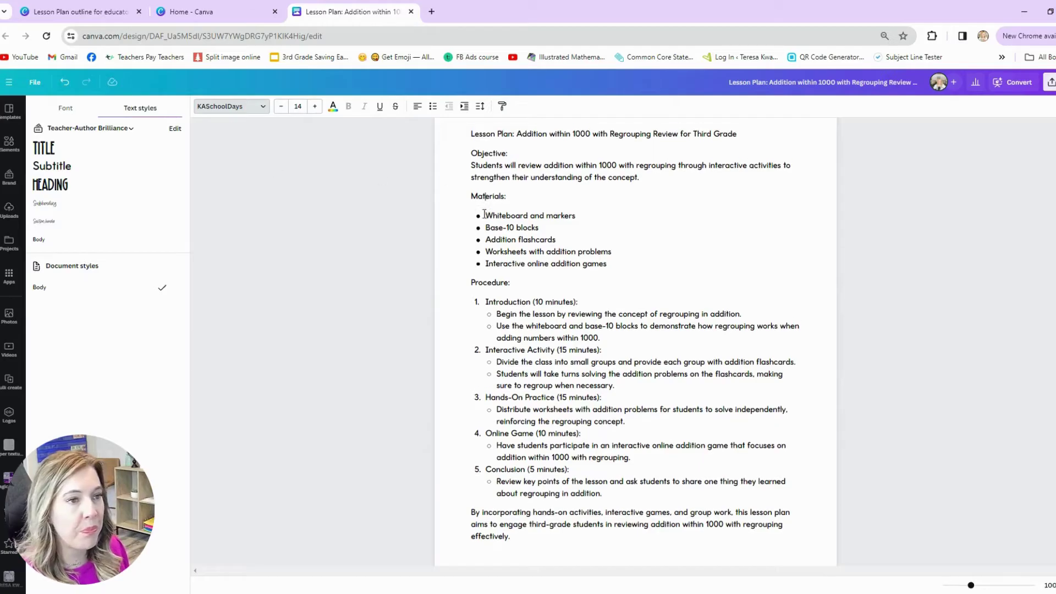
left_click(476, 203)
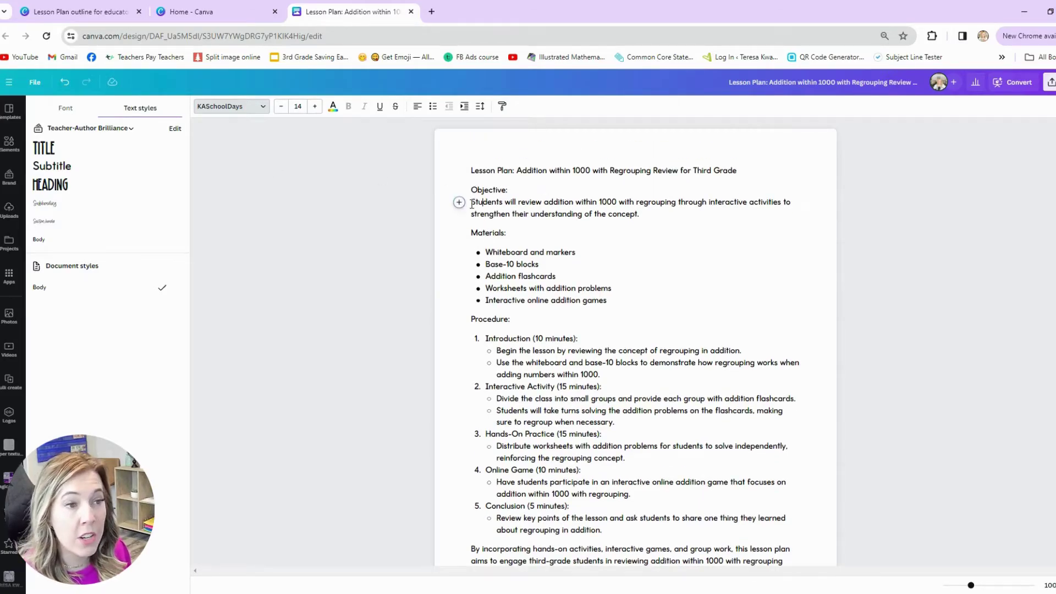
left_click(618, 234)
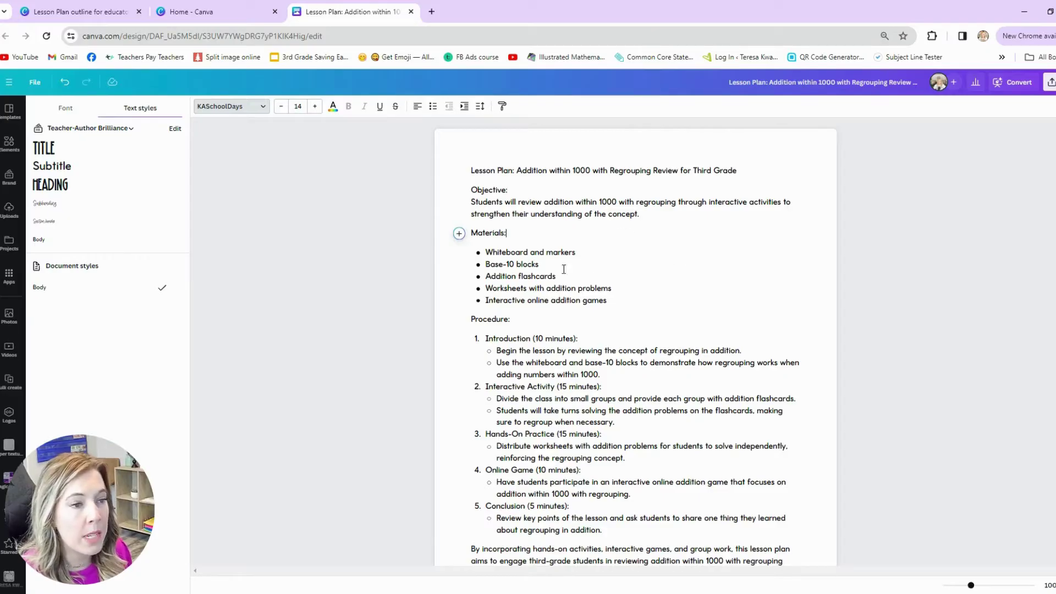
scroll(638, 278, "down", 1)
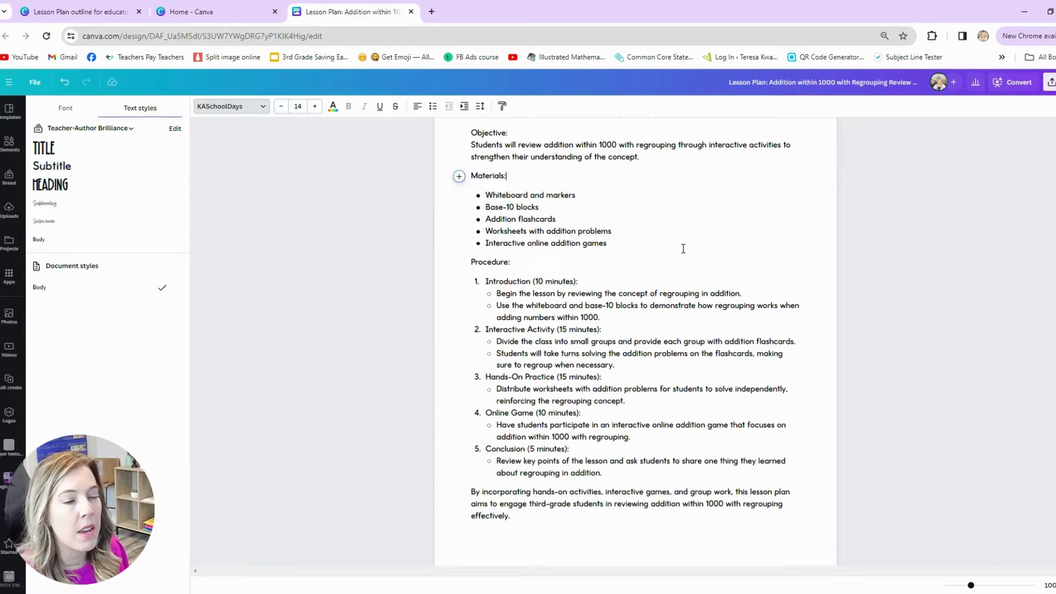
scroll(555, 273, "down", 1)
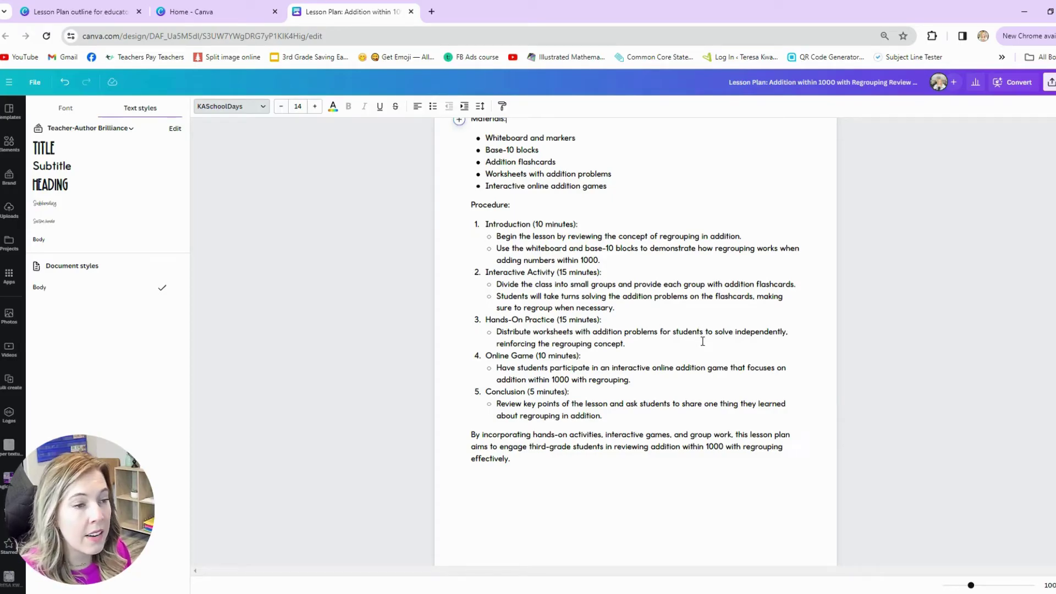
scroll(670, 333, "down", 1)
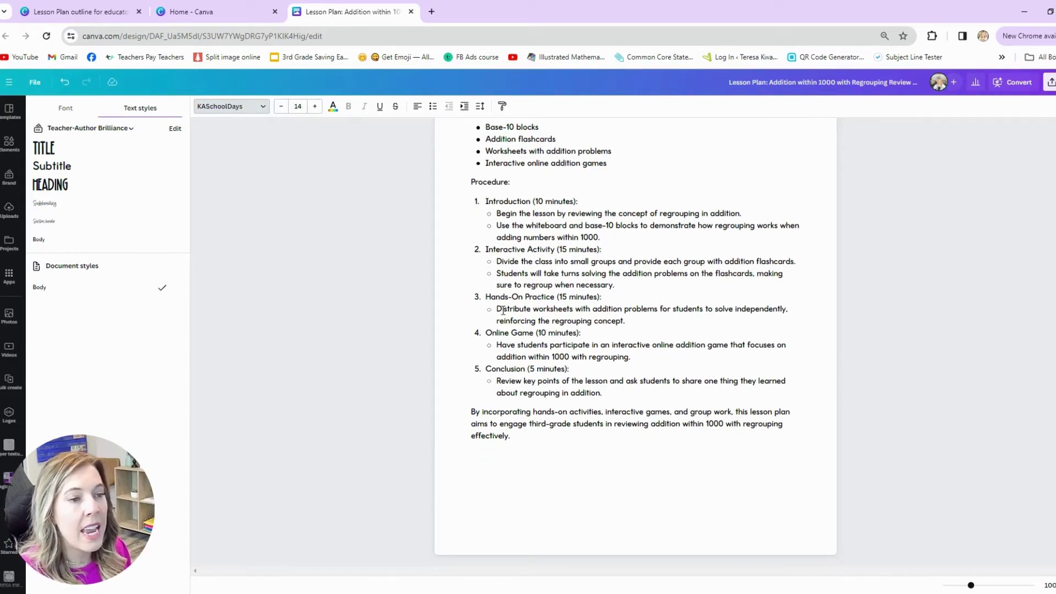
left_click_drag(496, 309, 599, 309)
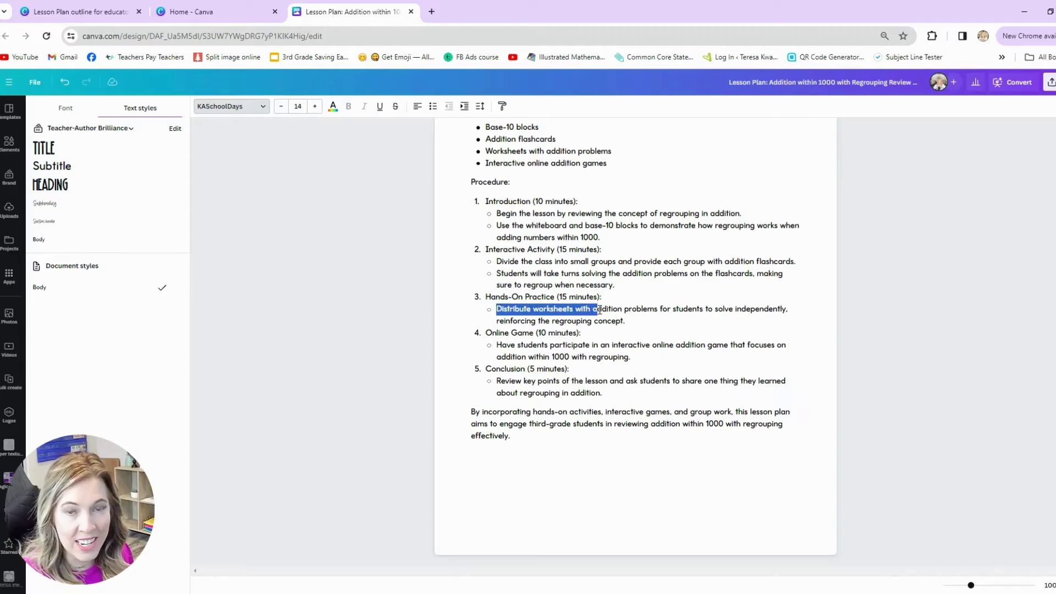
left_click(640, 328)
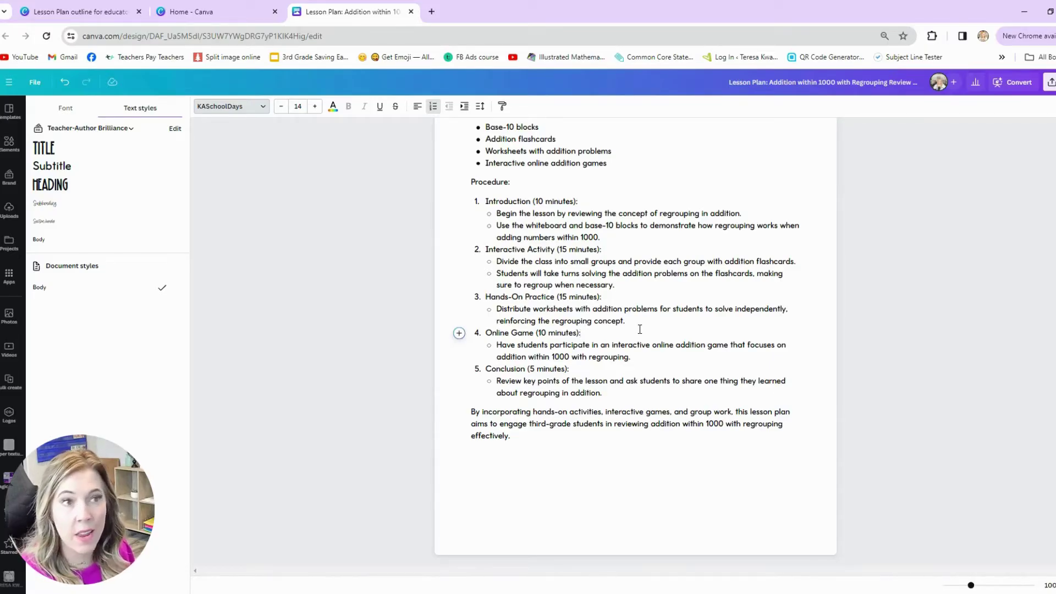
- Highlight the Objective-to-Online Game text, the addition-within-1000 line and the Online Game bullet
scroll(639, 328, "up", 3)
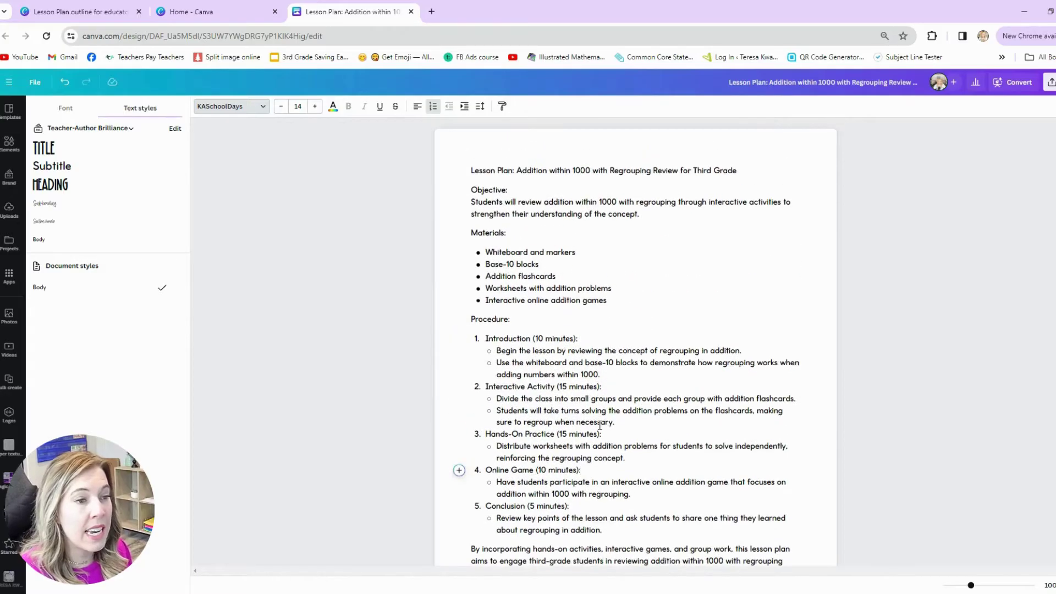
left_click_drag(471, 190, 698, 478)
left_click(698, 478)
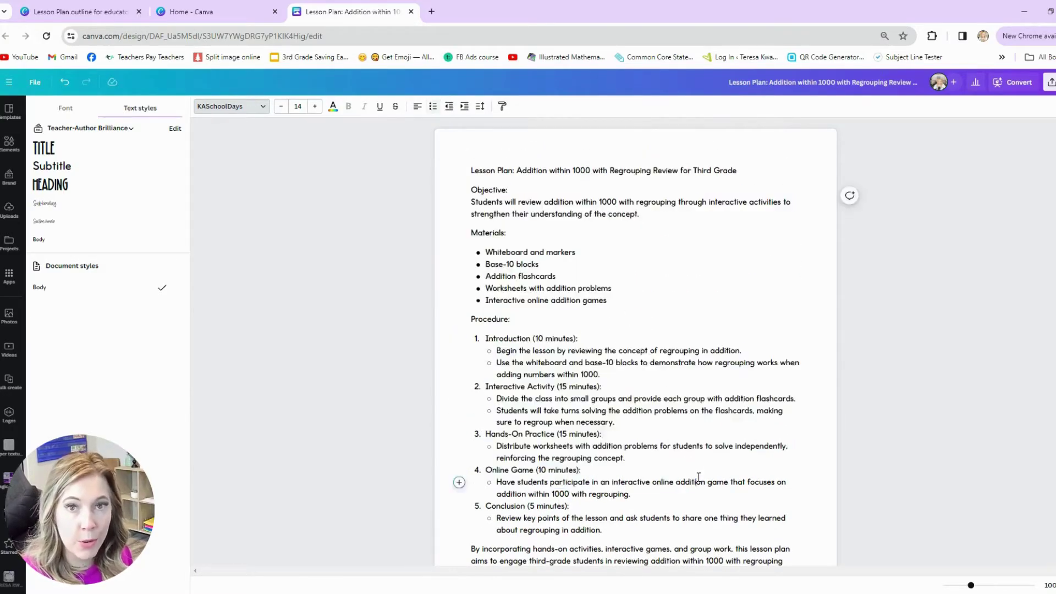
scroll(698, 477, "down", 3)
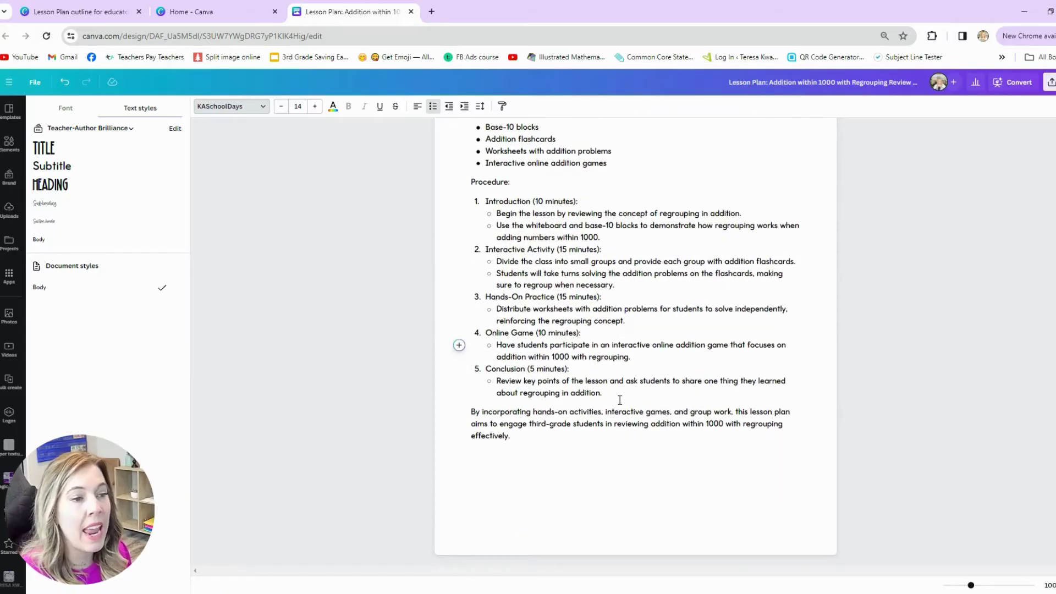
left_click_drag(662, 362, 496, 356)
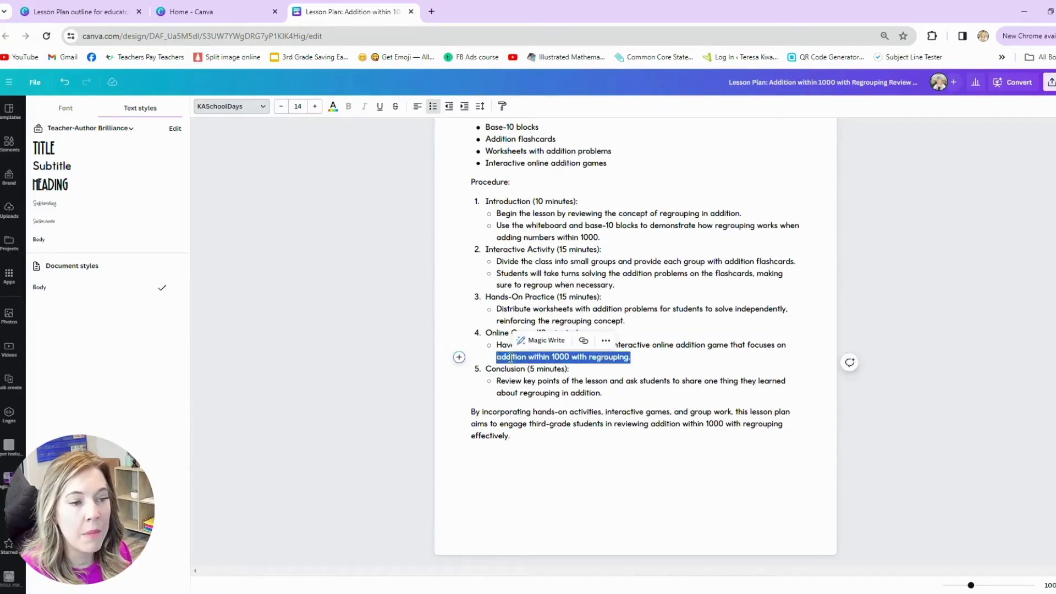
left_click(510, 356)
left_click_drag(655, 353, 485, 346)
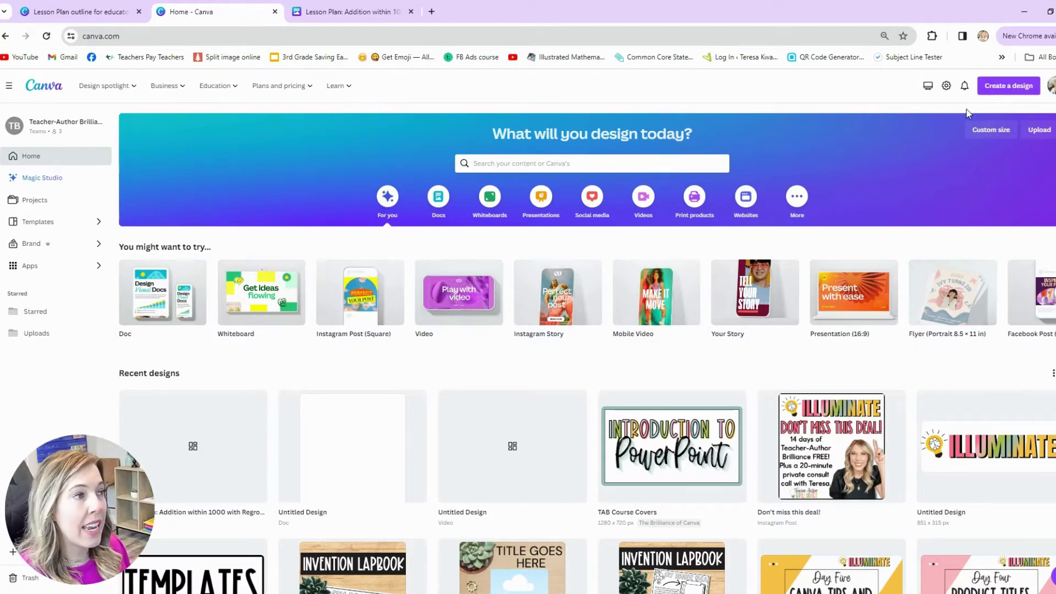
- Start another blank Doc from the Create a design list of design types
left_click(1000, 88)
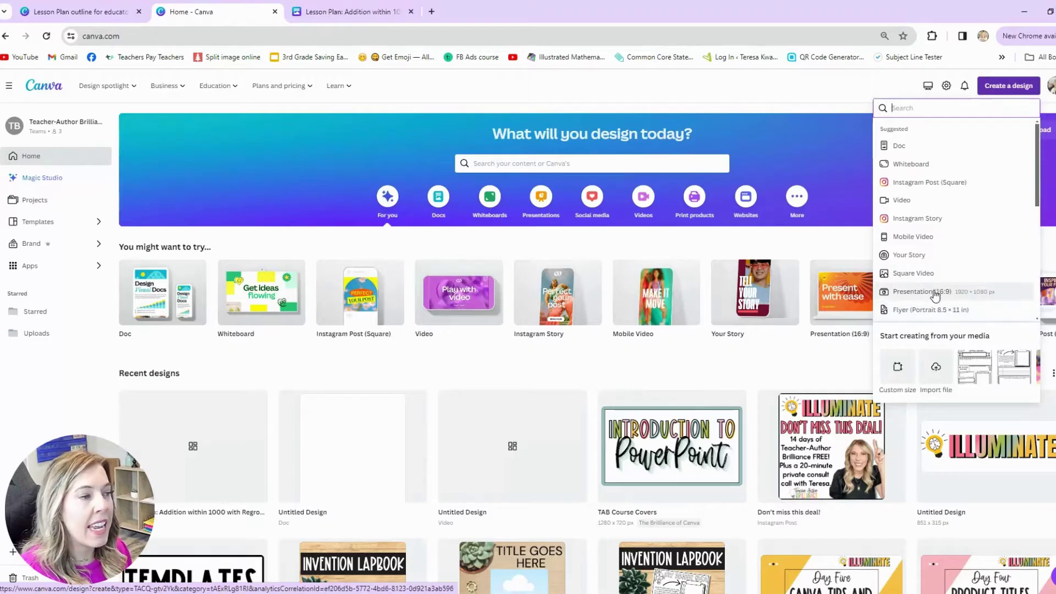
scroll(930, 275, "down", 3)
scroll(919, 266, "up", 3)
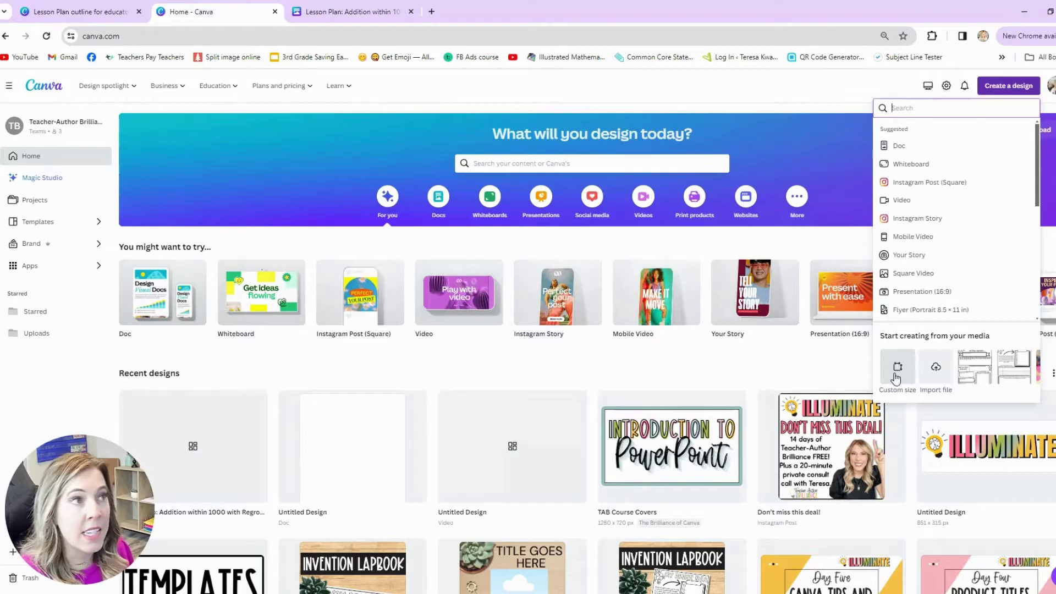
left_click(906, 147)
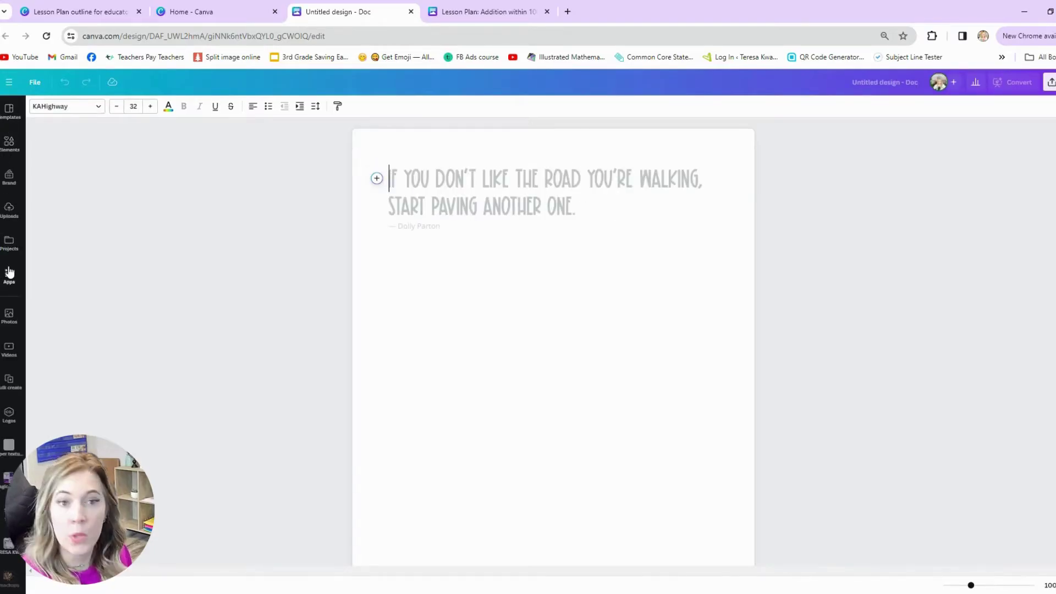
- Search doc templates for 'school lesson plan' and apply the Purple Coral Vibrant Professional lesson plan template
left_click(3, 116)
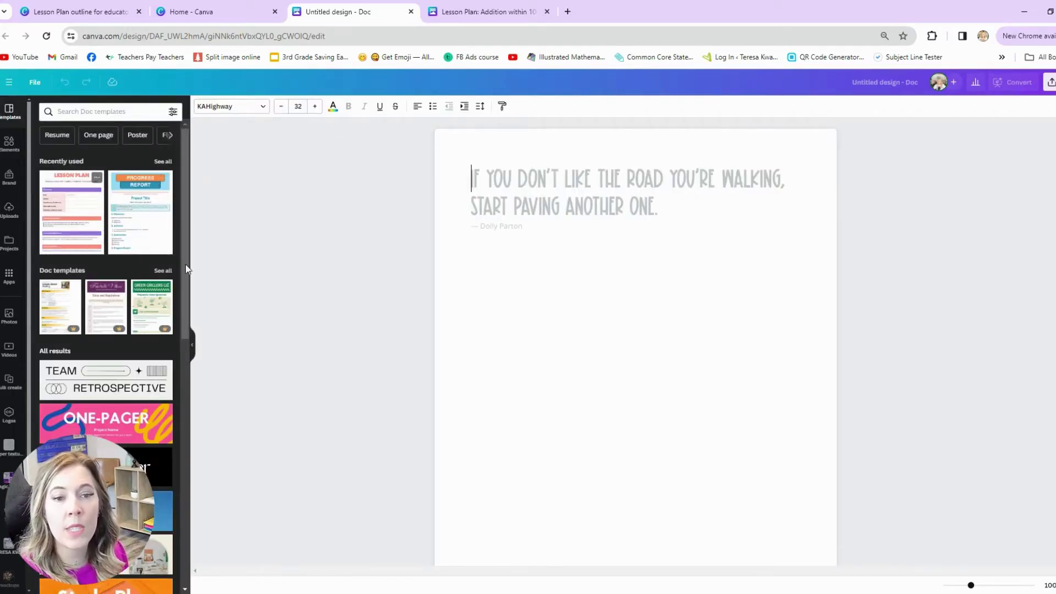
left_click(78, 111)
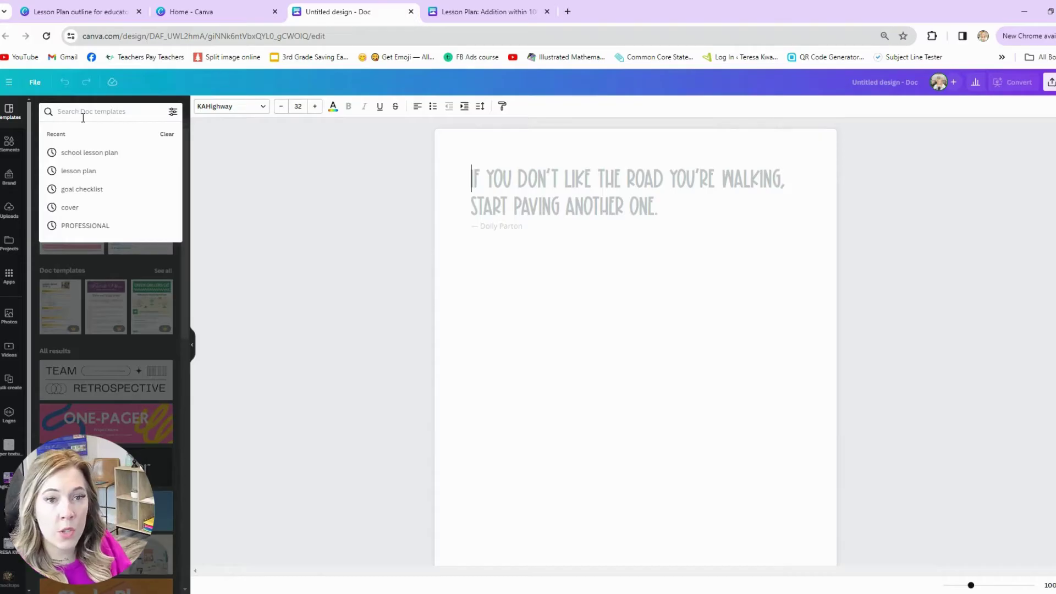
left_click(78, 159)
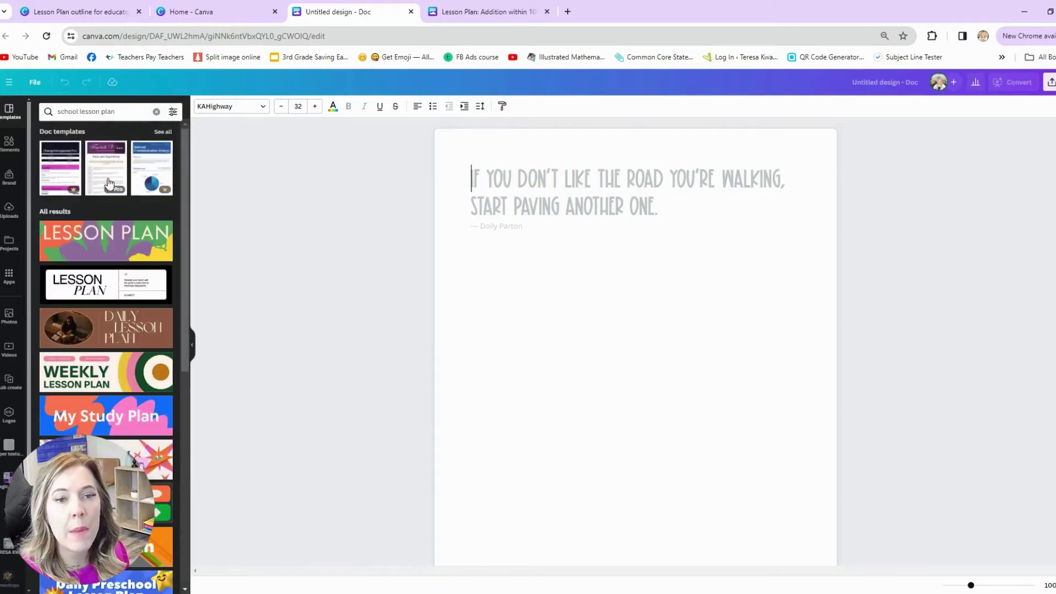
left_click(163, 132)
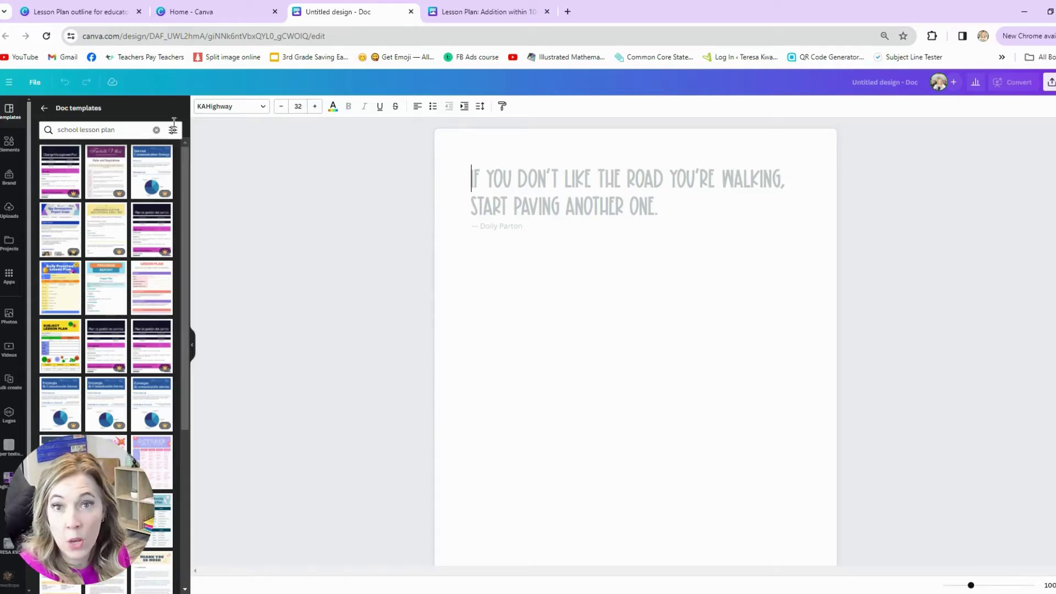
left_click(173, 130)
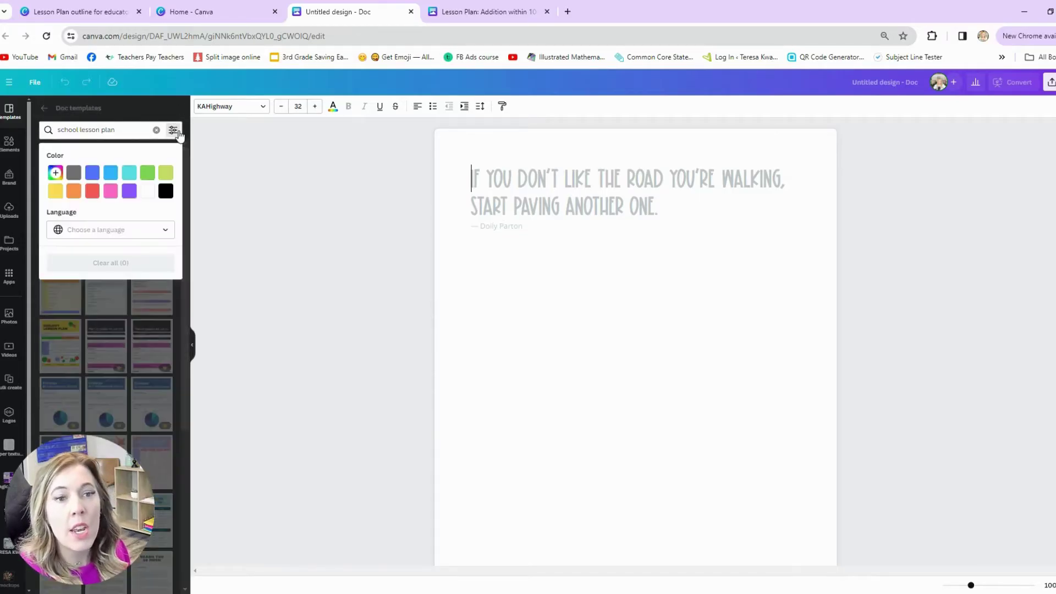
left_click(177, 132)
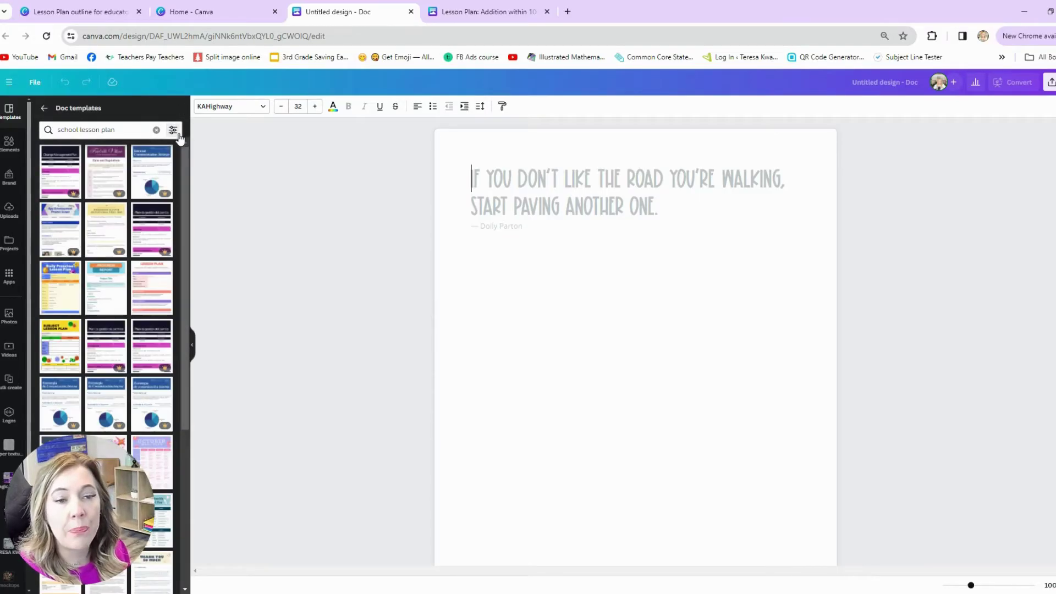
left_click(138, 283)
scroll(536, 212, "down", 2)
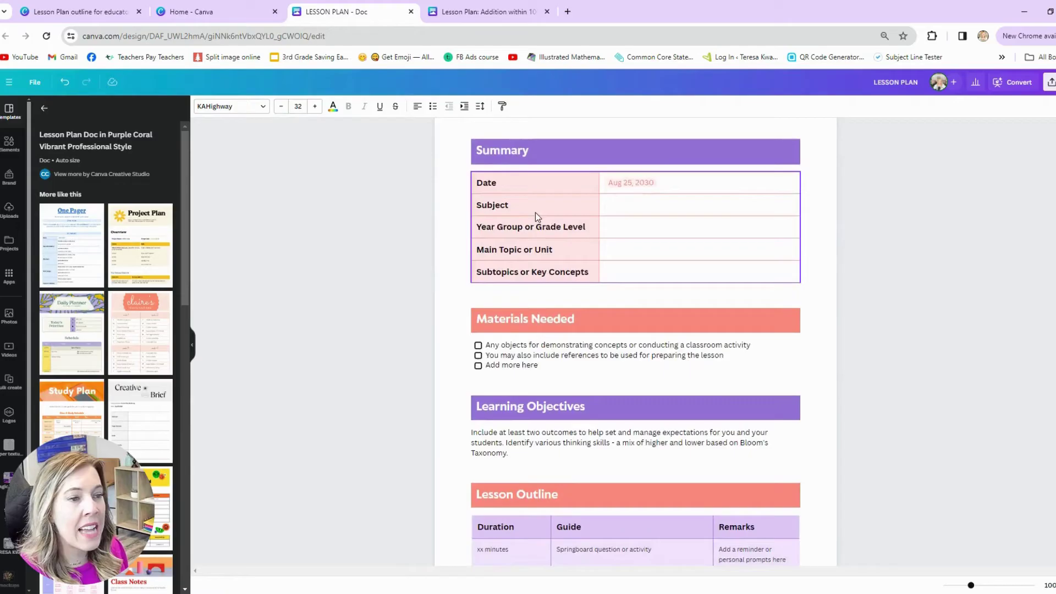
scroll(536, 212, "down", 5)
scroll(535, 212, "up", 4)
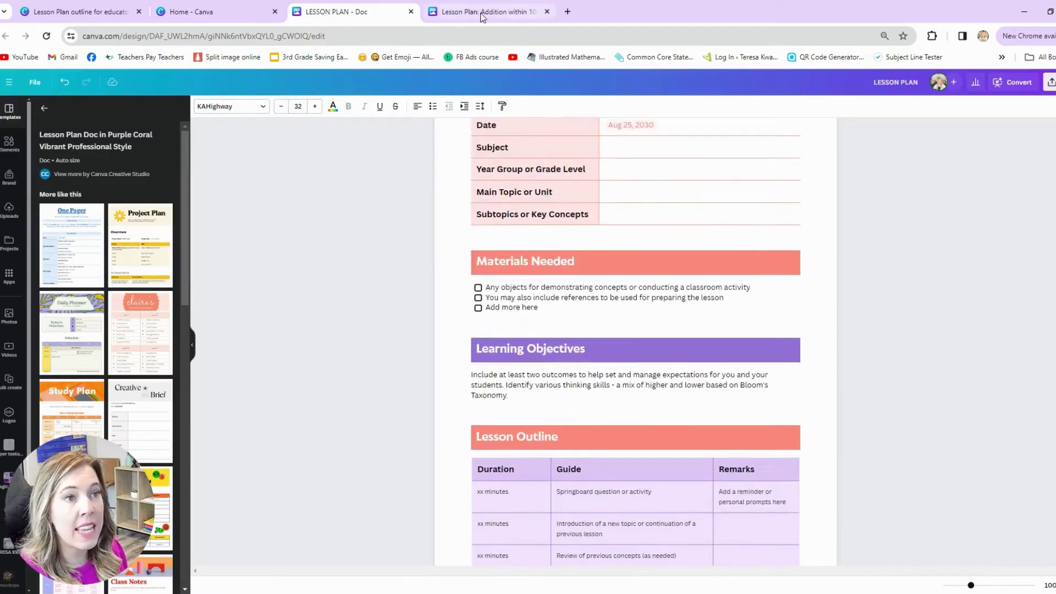
left_click(481, 13)
scroll(619, 222, "down", 1)
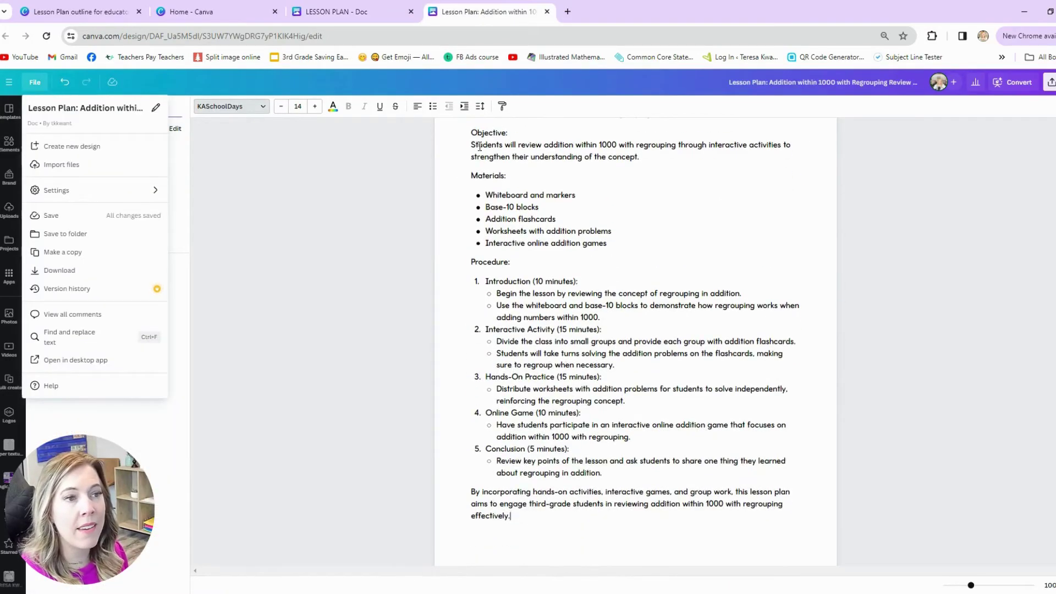
left_click(593, 310)
scroll(549, 444, "up", 1)
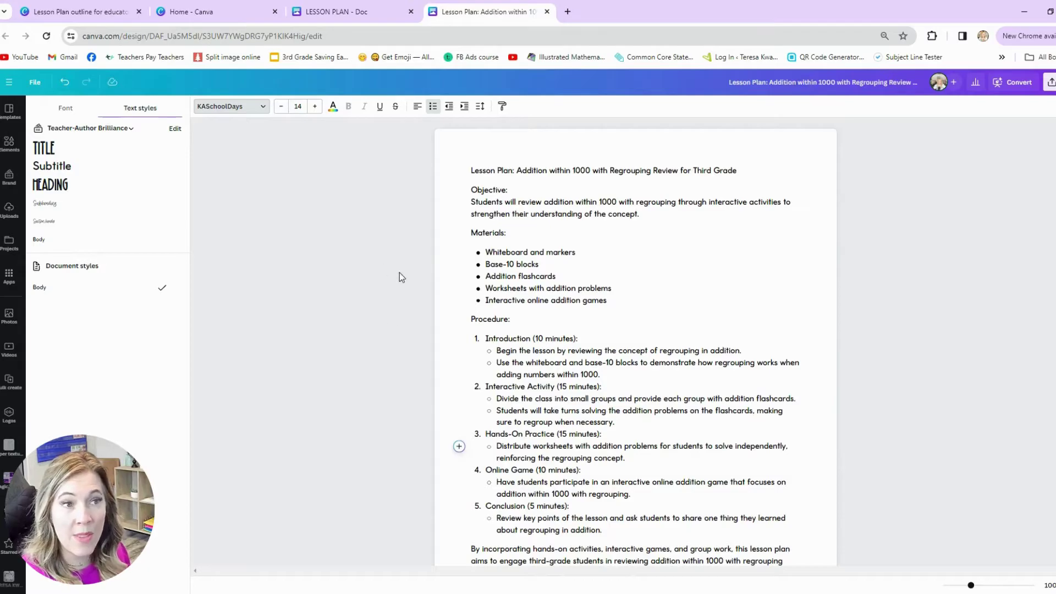
left_click(368, 11)
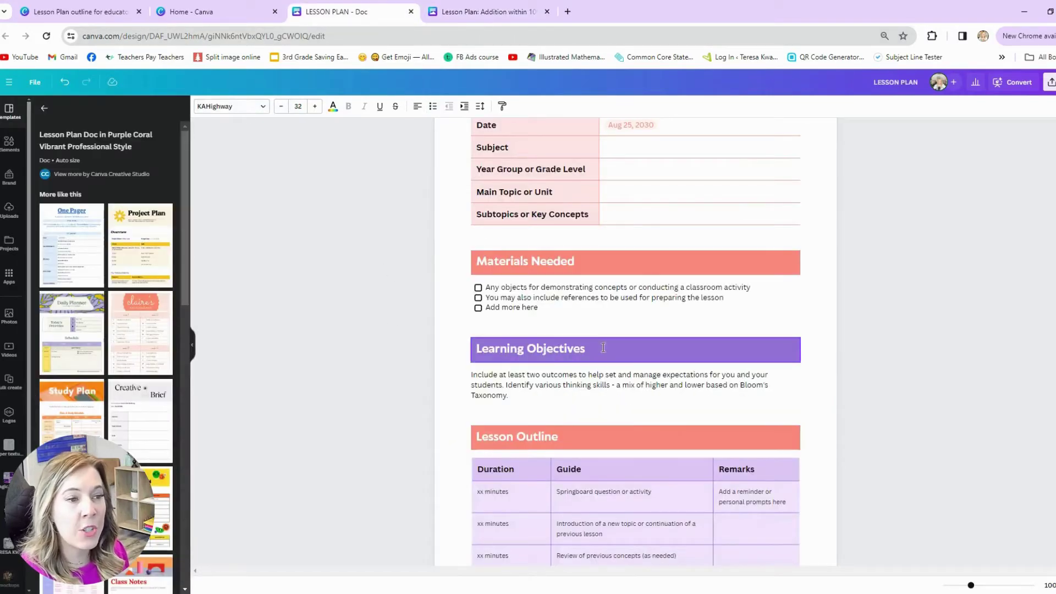
scroll(561, 313, "up", 3)
scroll(561, 314, "down", 7)
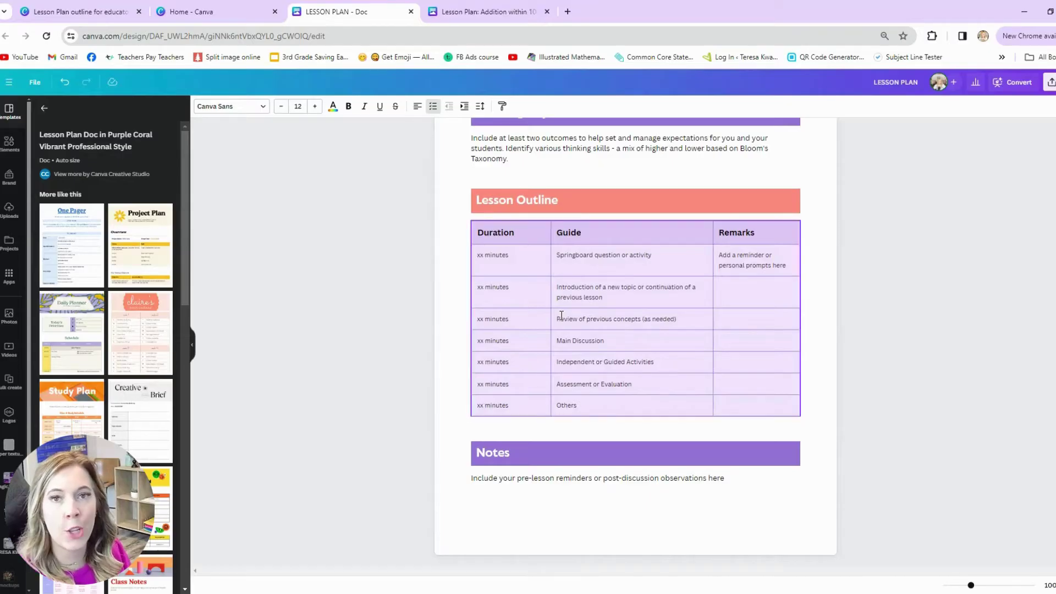
scroll(561, 314, "up", 7)
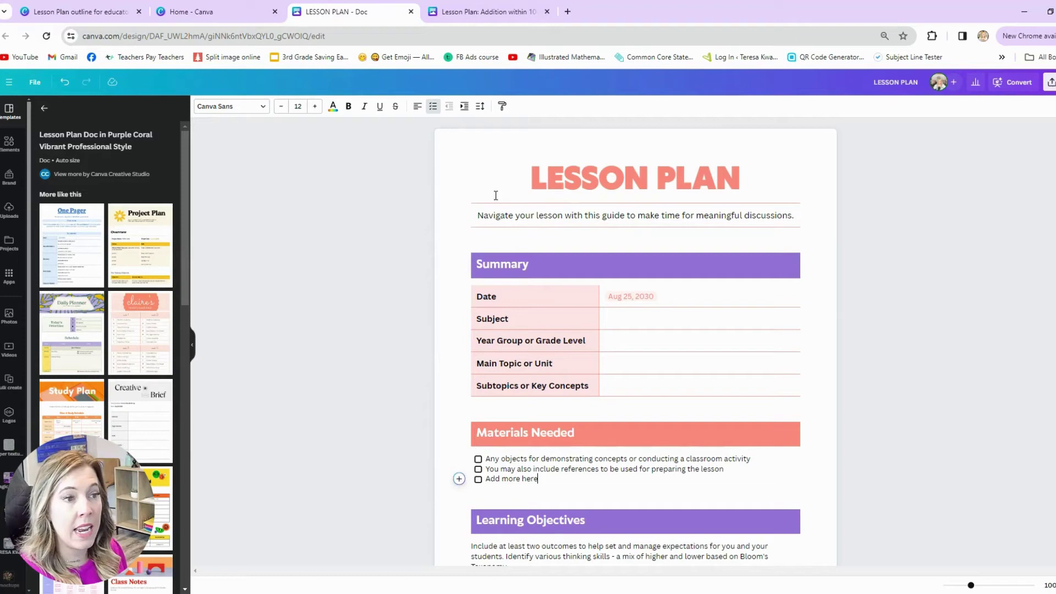
- Copy the Objective sentence from the Addition within 1000 plan into the template's Learning Objectives
left_click(484, 11)
left_click(365, 22)
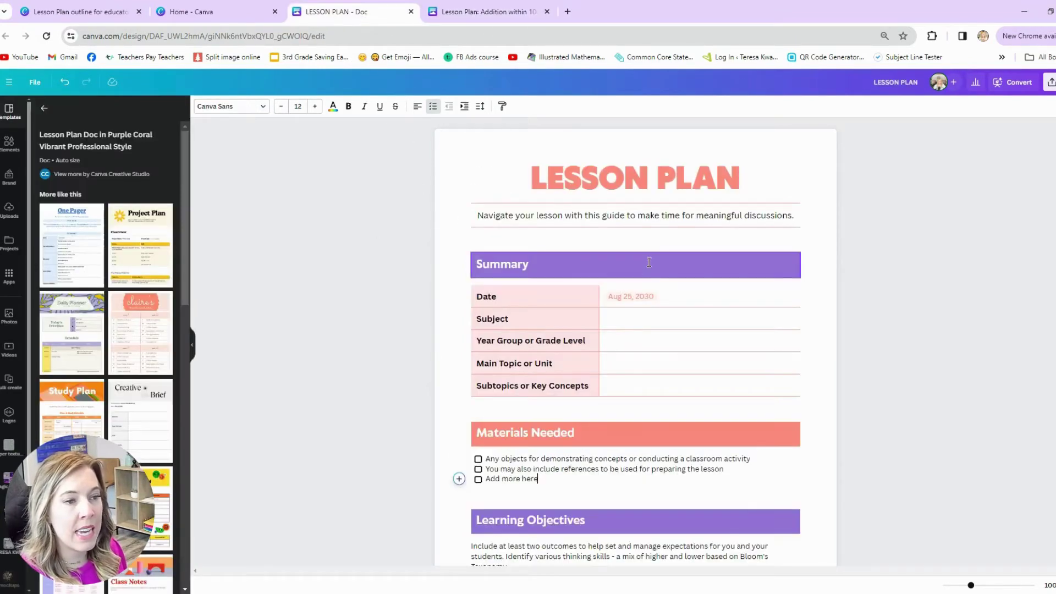
scroll(511, 228, "down", 1)
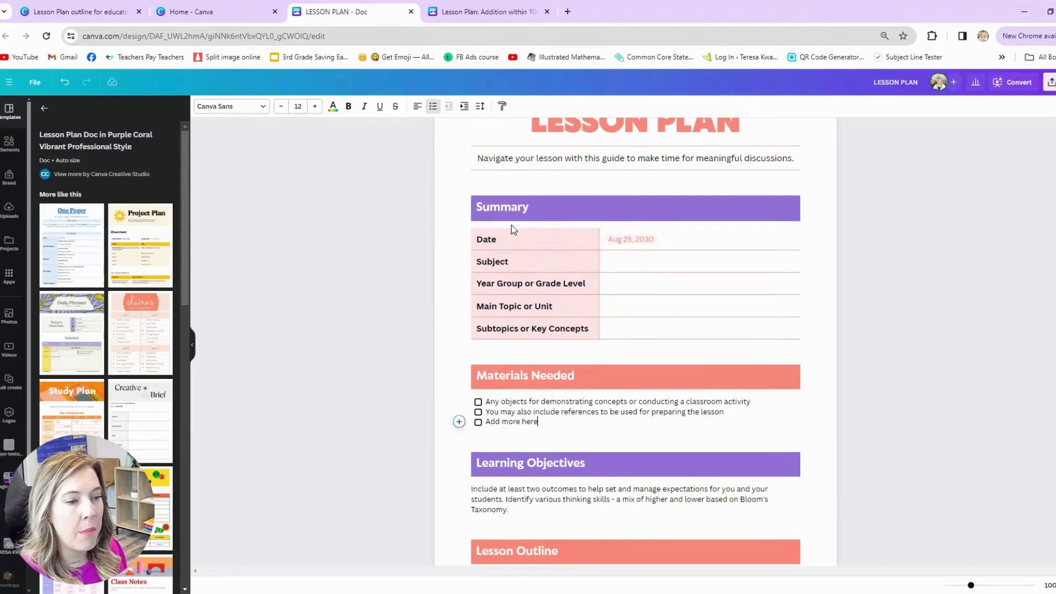
scroll(466, 376, "down", 2)
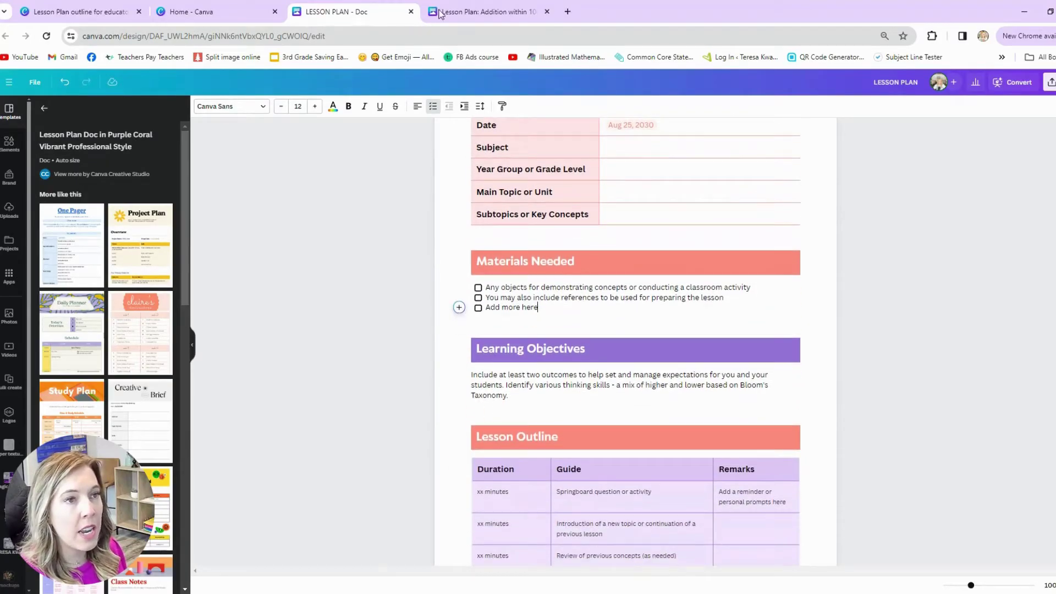
left_click(440, 14)
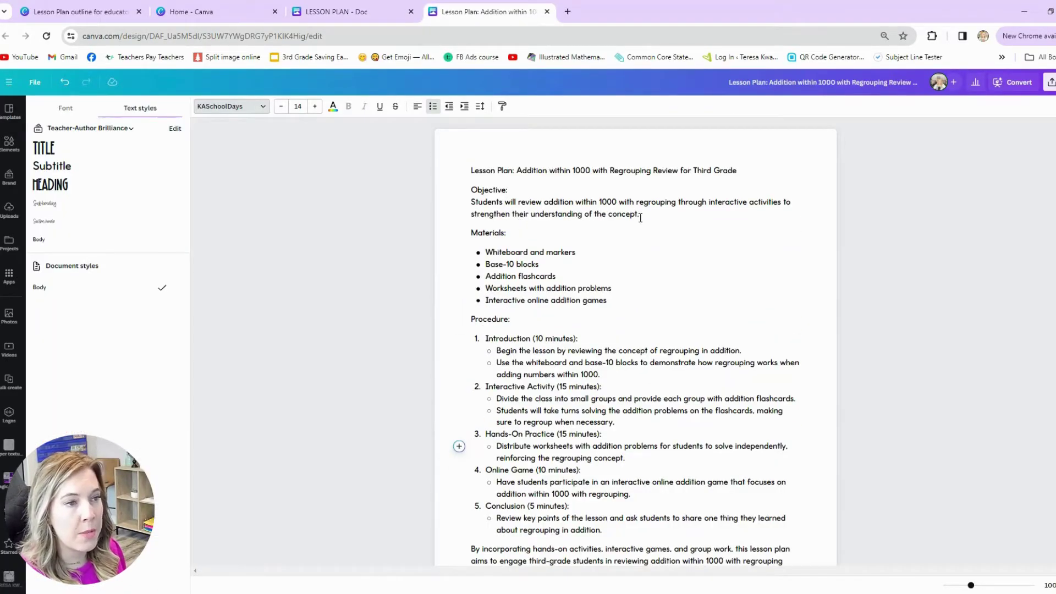
left_click_drag(659, 219, 470, 202)
right_click(493, 208)
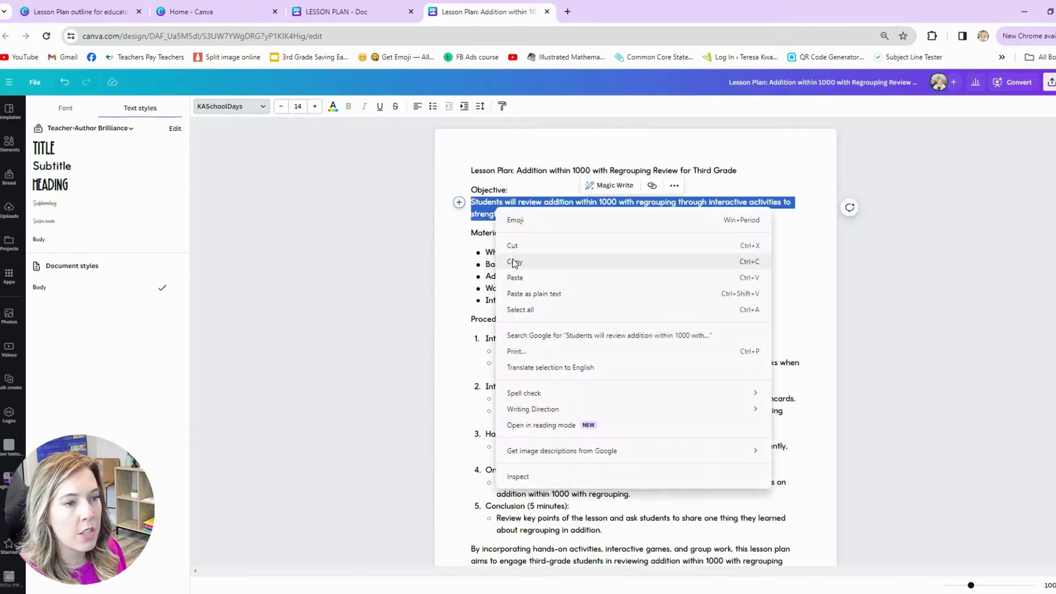
left_click(514, 261)
left_click(348, 12)
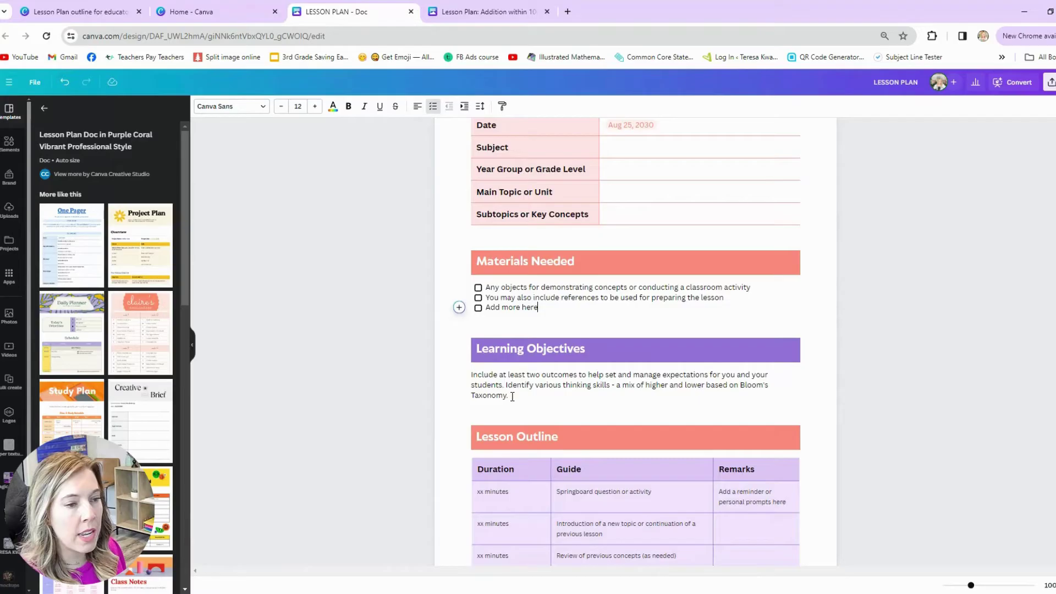
double_click(488, 385)
triple_click(488, 385)
key("ctrl+v")
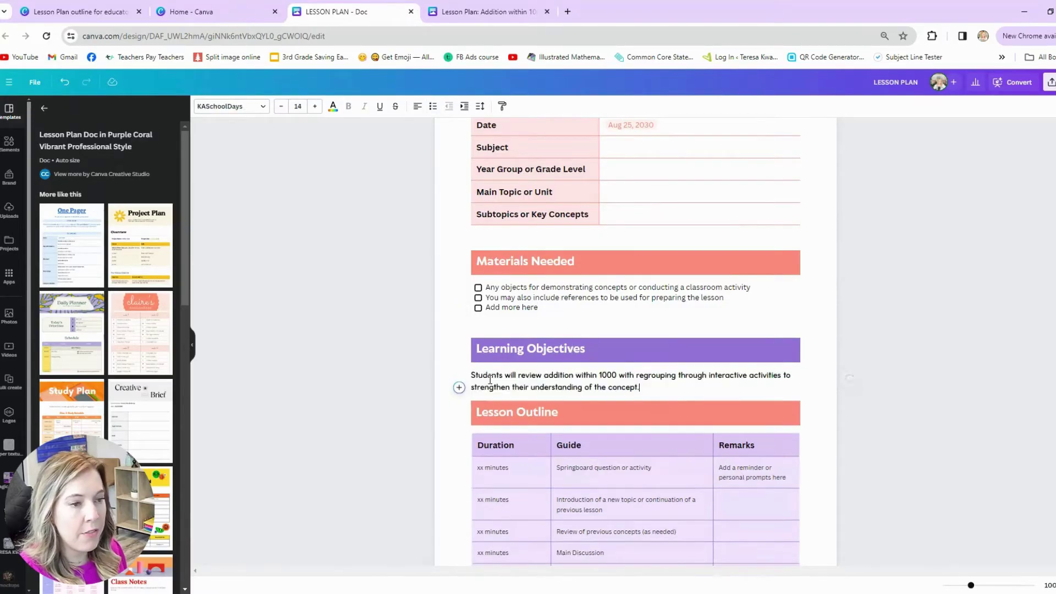
- Compare the top of the Addition within 1000 plan with the templated lesson plan
scroll(619, 363, "up", 3)
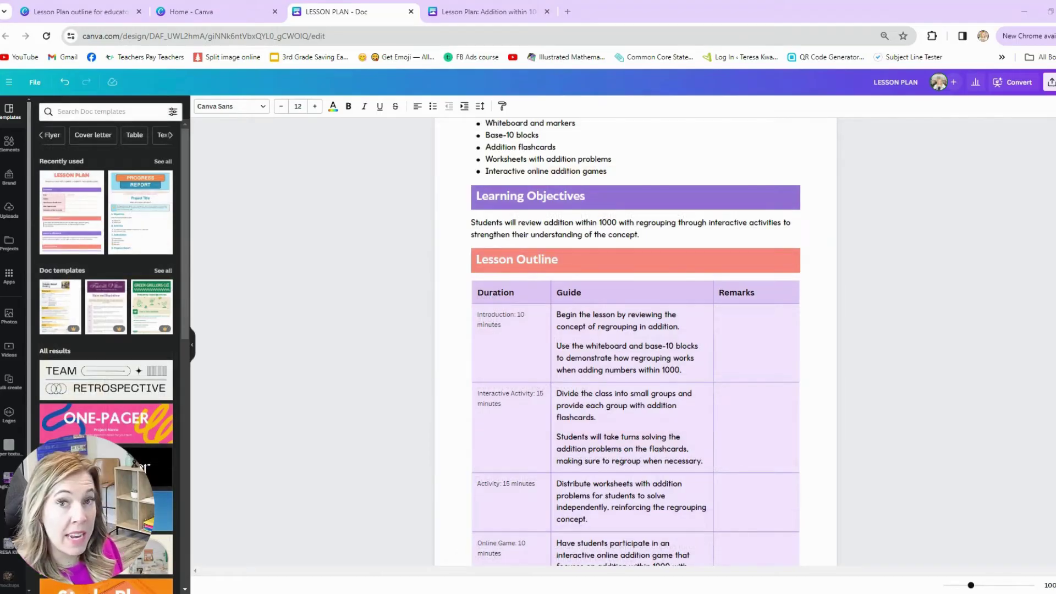
left_click(466, 13)
scroll(558, 282, "up", 3)
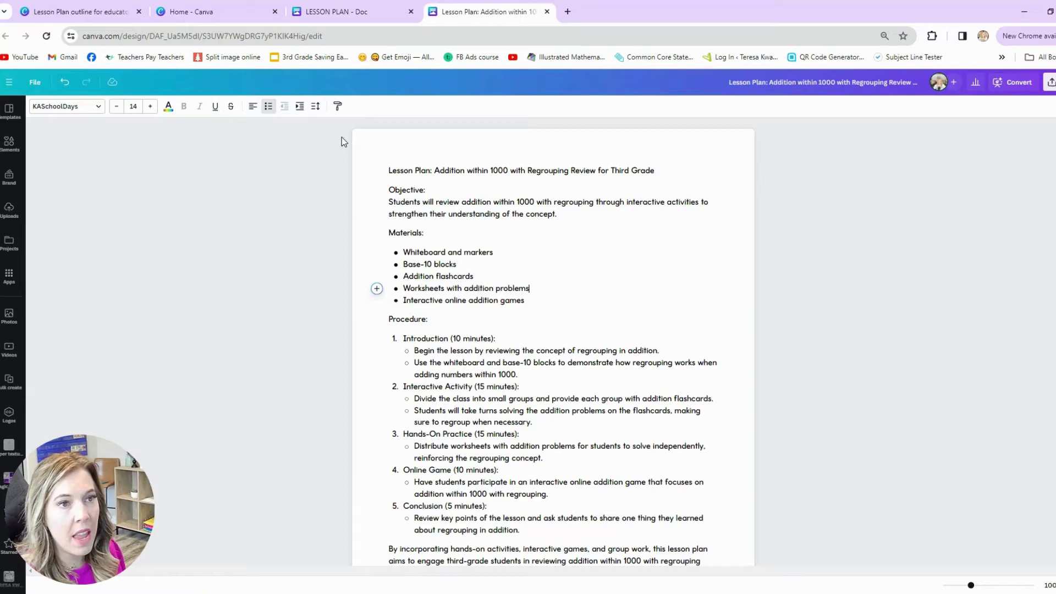
left_click(337, 11)
scroll(479, 230, "up", 6)
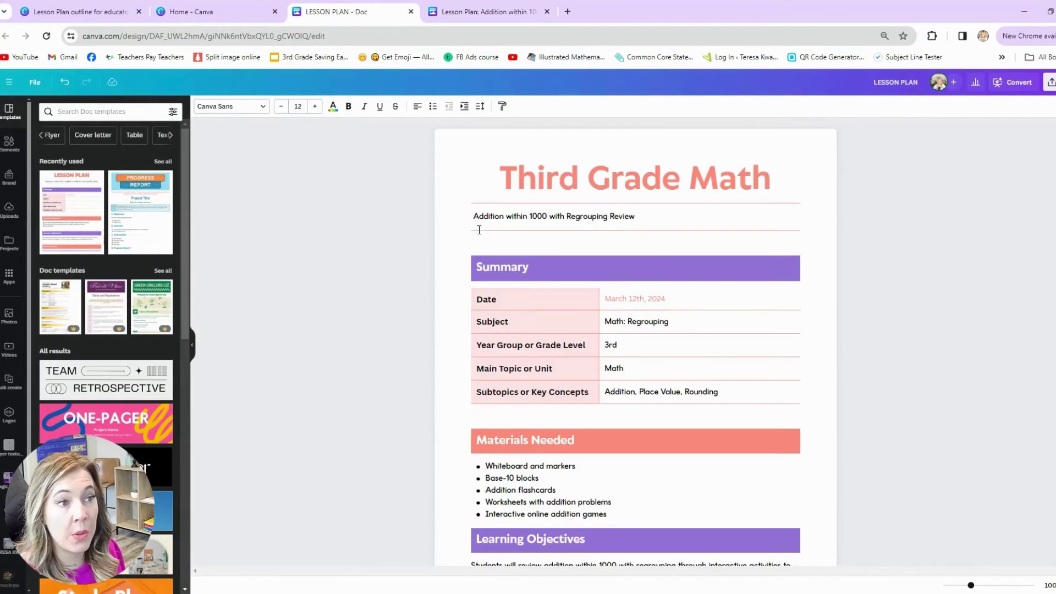
scroll(478, 230, "down", 10)
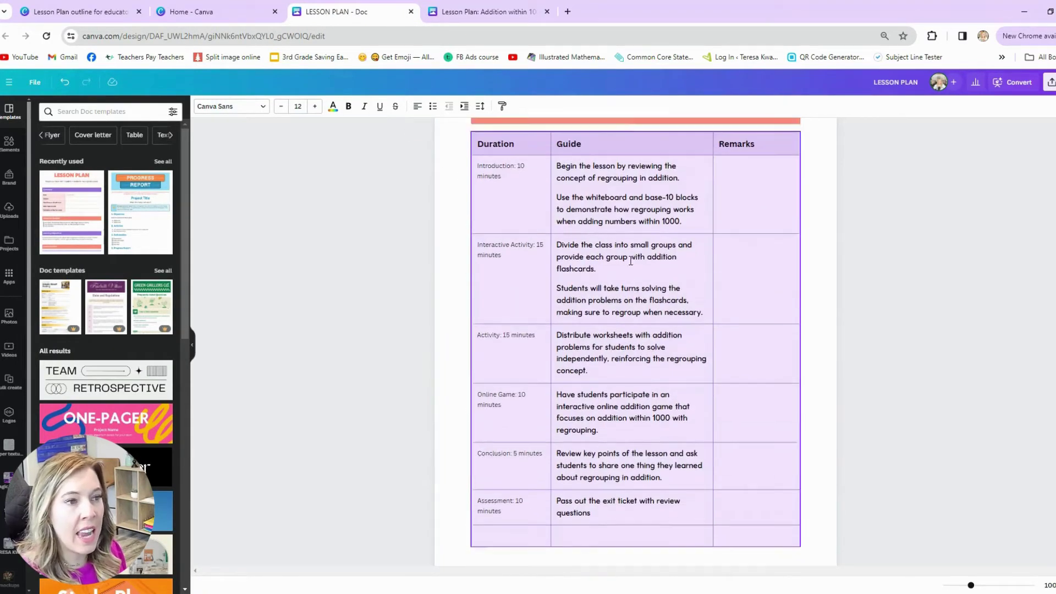
scroll(630, 259, "up", 10)
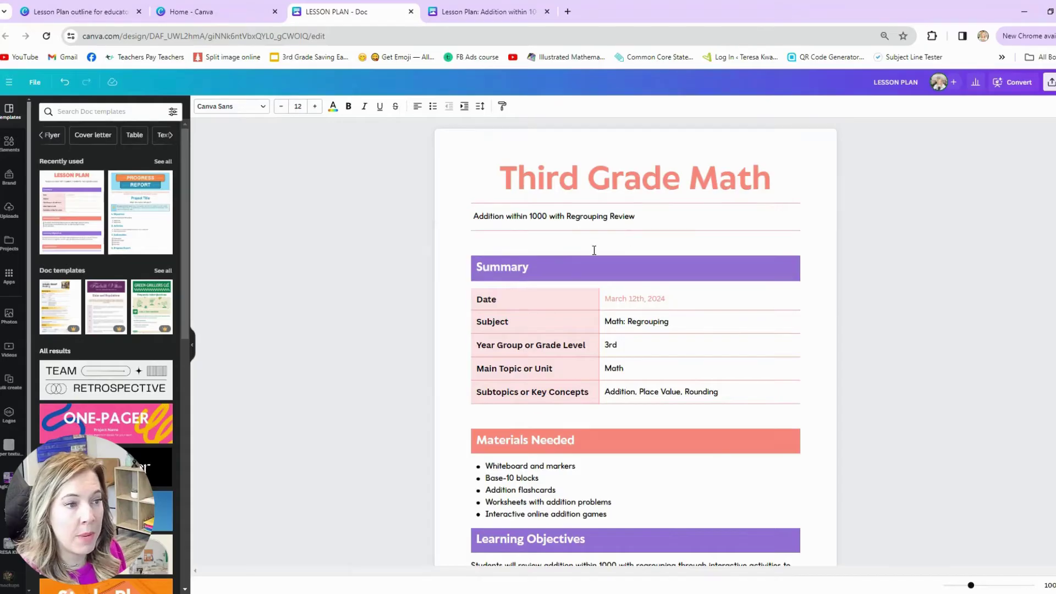
- Select the Summary table, the Introduction row's Remarks cell, and the Notes section
left_click(638, 342)
scroll(636, 352, "down", 5)
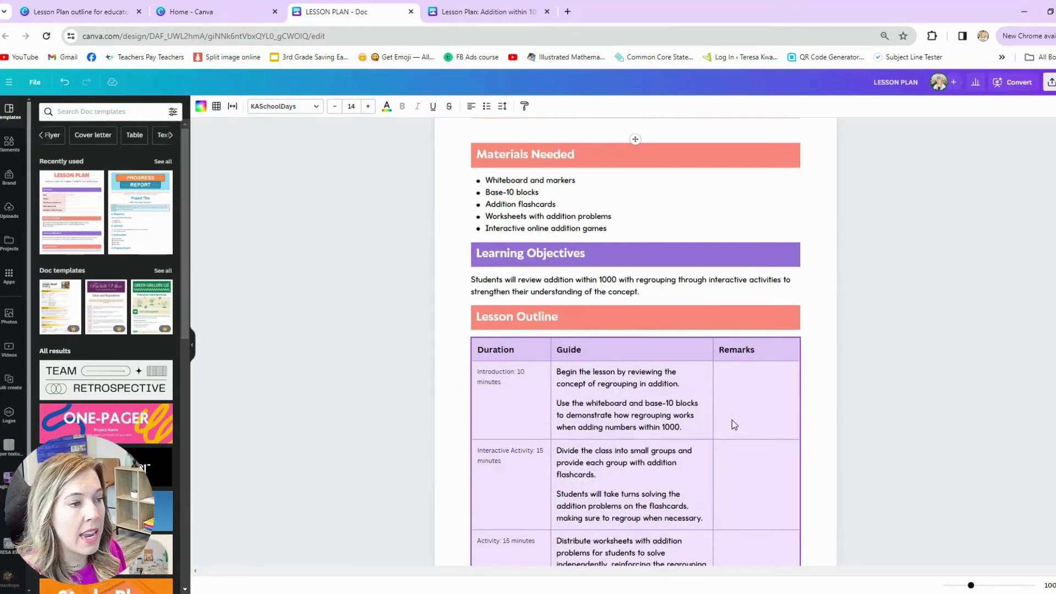
left_click(734, 425)
scroll(744, 389, "down", 3)
scroll(720, 279, "down", 2)
left_click(476, 543)
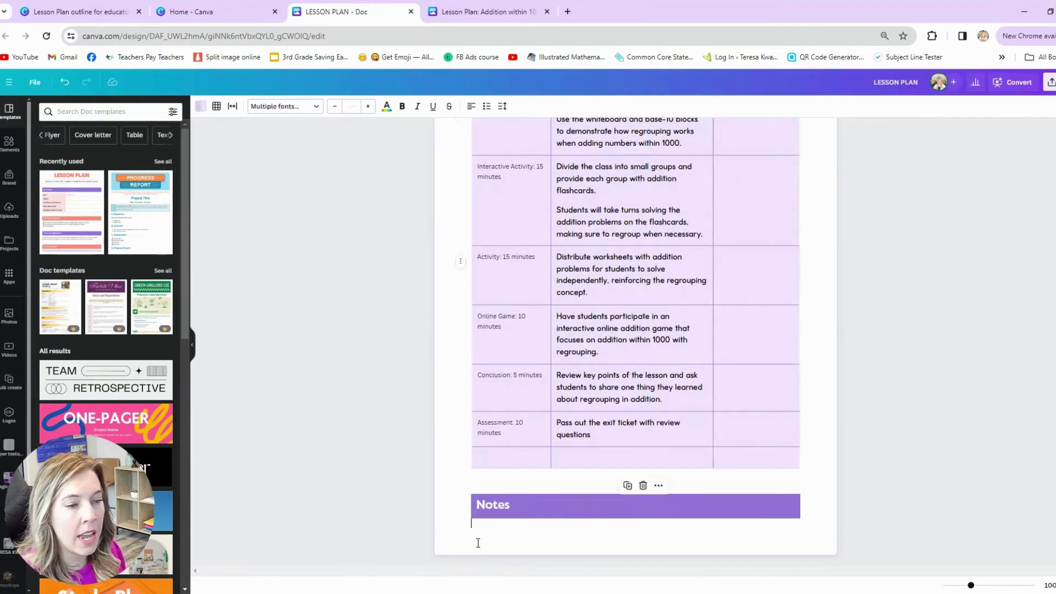
scroll(500, 494, "up", 5)
scroll(492, 462, "up", 5)
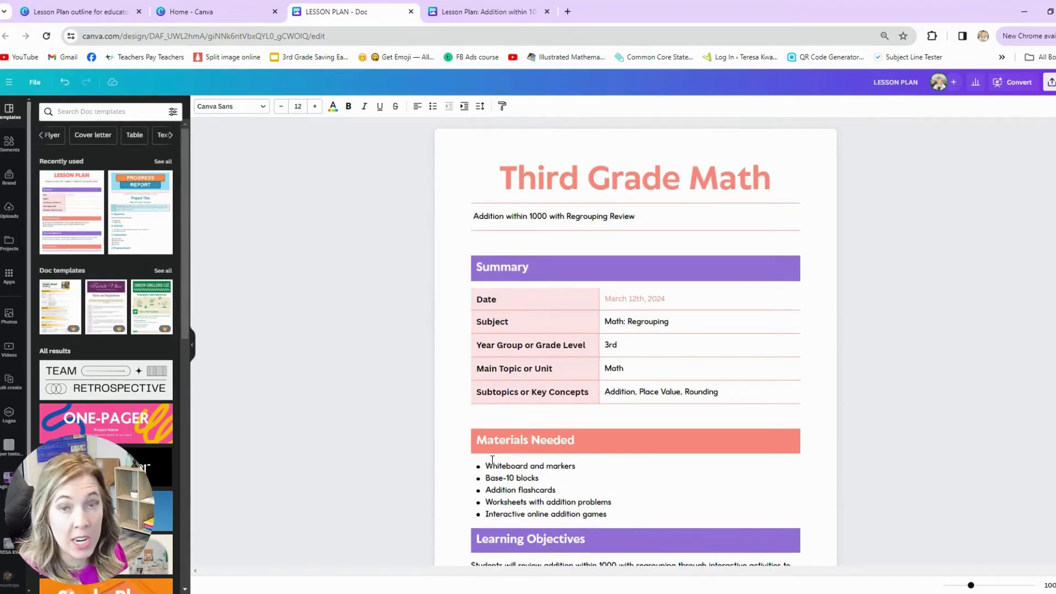
- Select the whole Third Grade Math title and colour it pink
triple_click(635, 179)
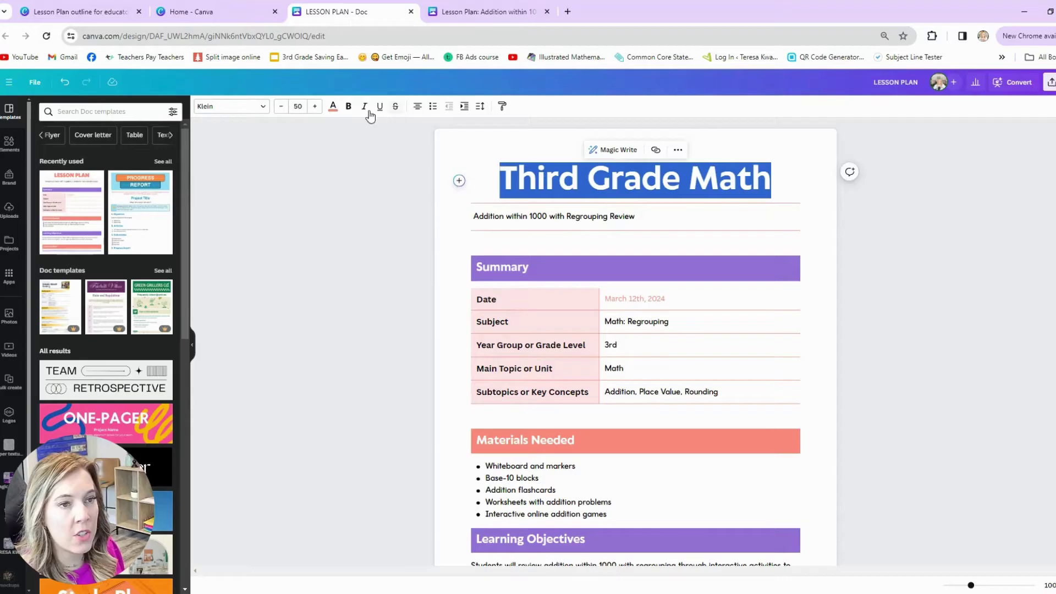
left_click(333, 107)
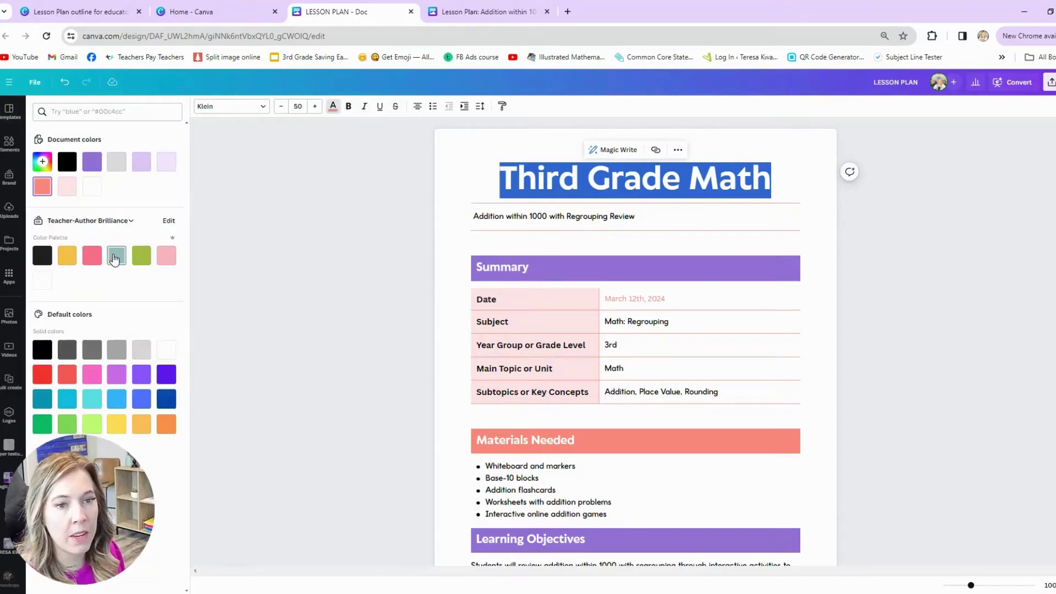
left_click(92, 255)
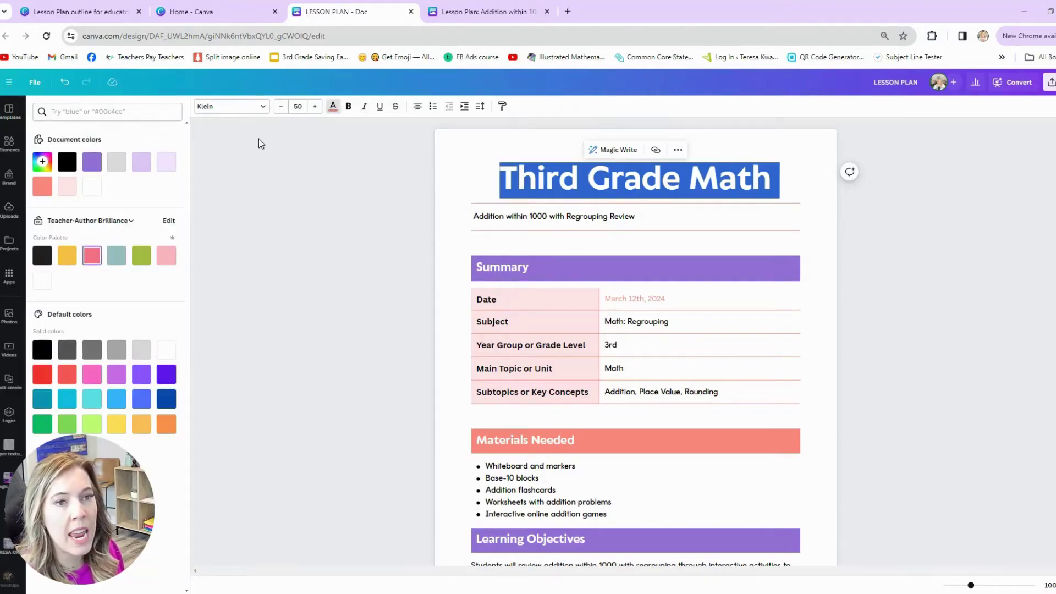
- Try the GAGALIN font on the title, then undo the font change
left_click(251, 107)
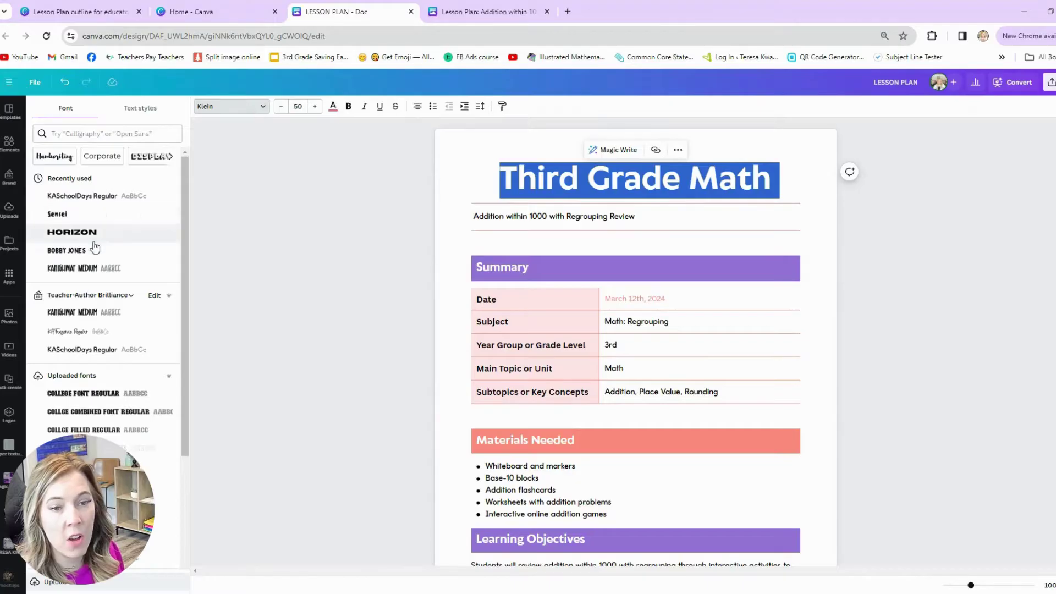
scroll(94, 247, "down", 15)
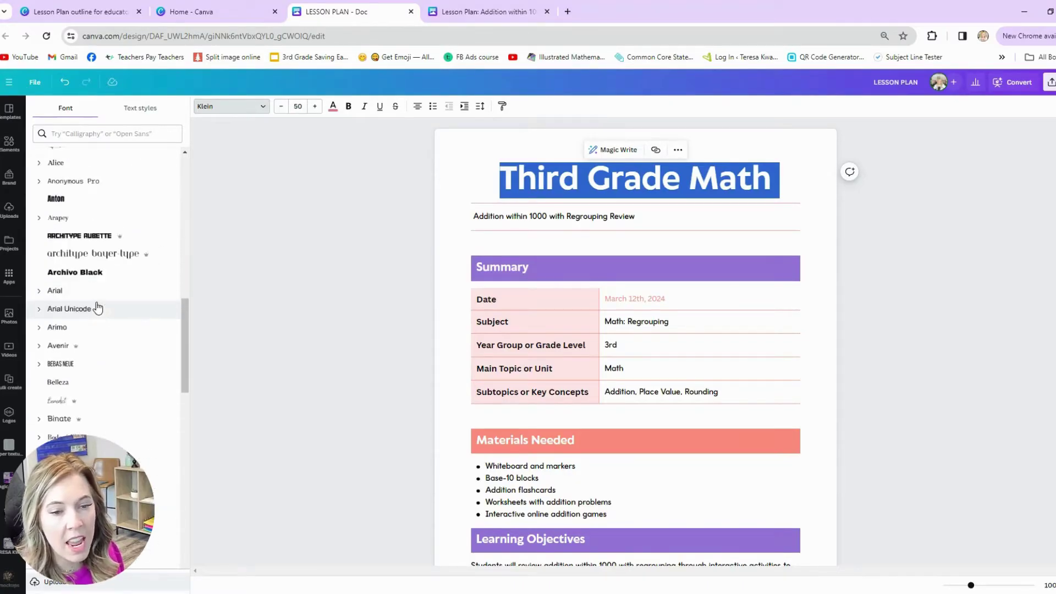
scroll(98, 308, "down", 10)
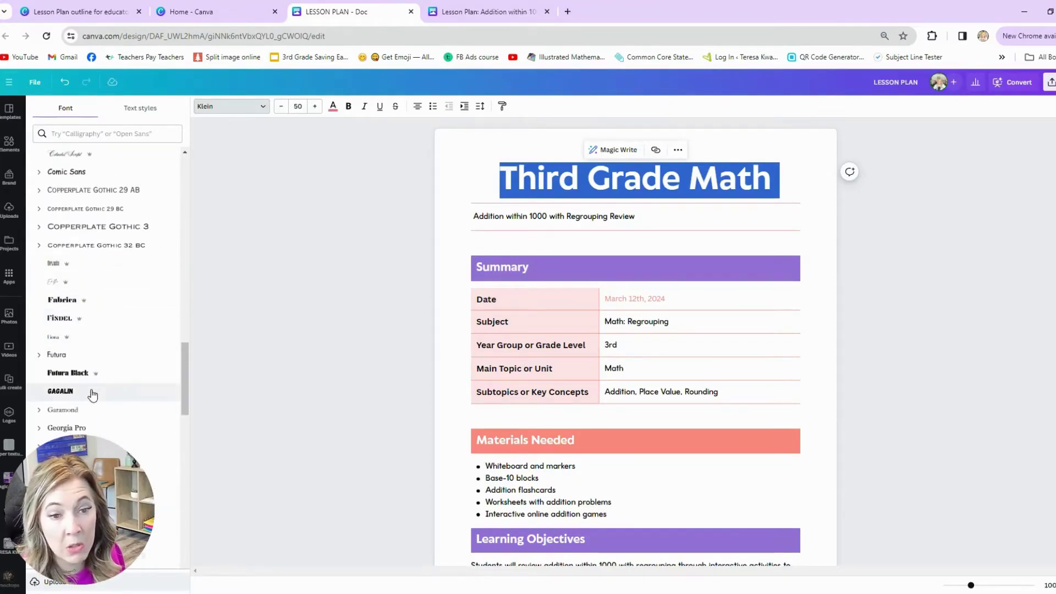
left_click(91, 393)
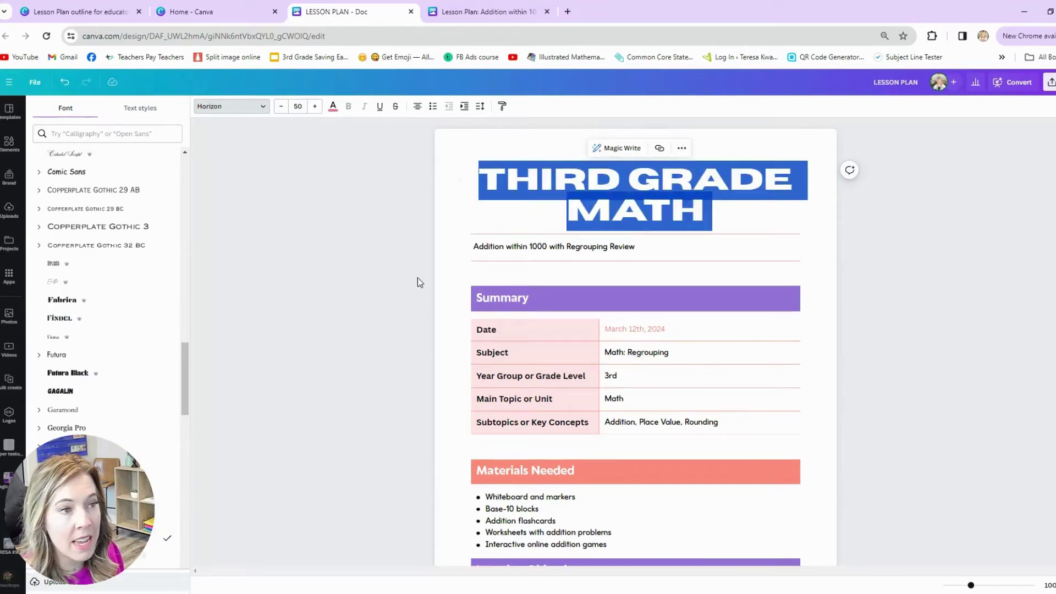
left_click(417, 277)
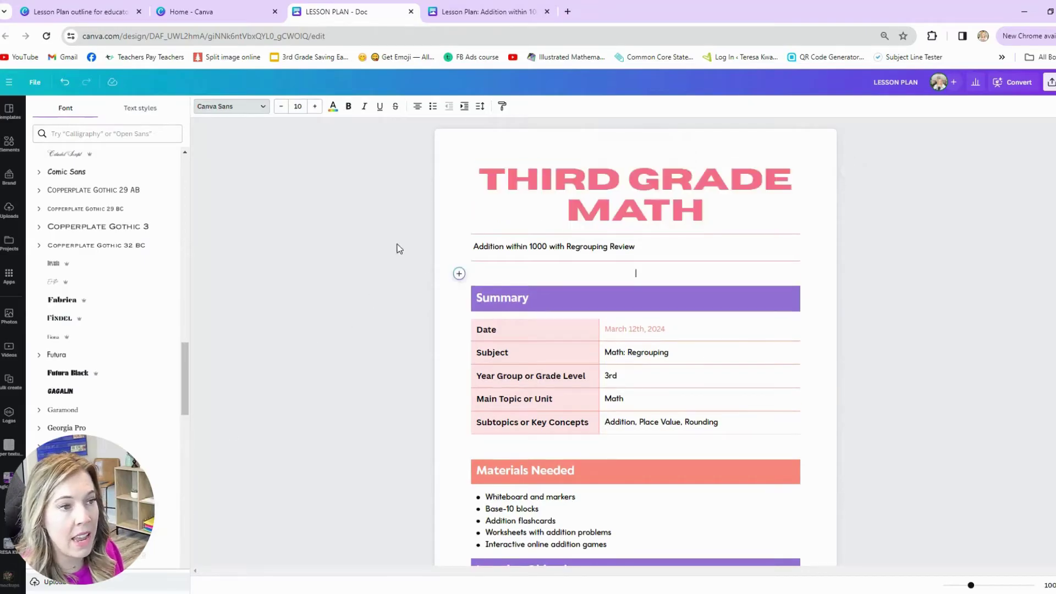
left_click(65, 82)
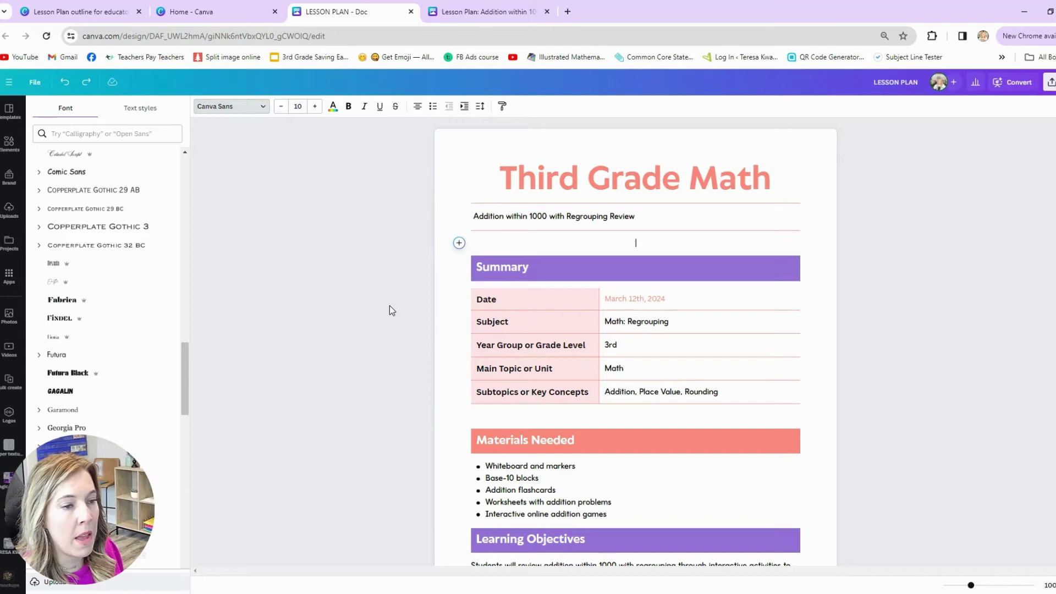
scroll(389, 305, "down", 10)
scroll(396, 326, "down", 1)
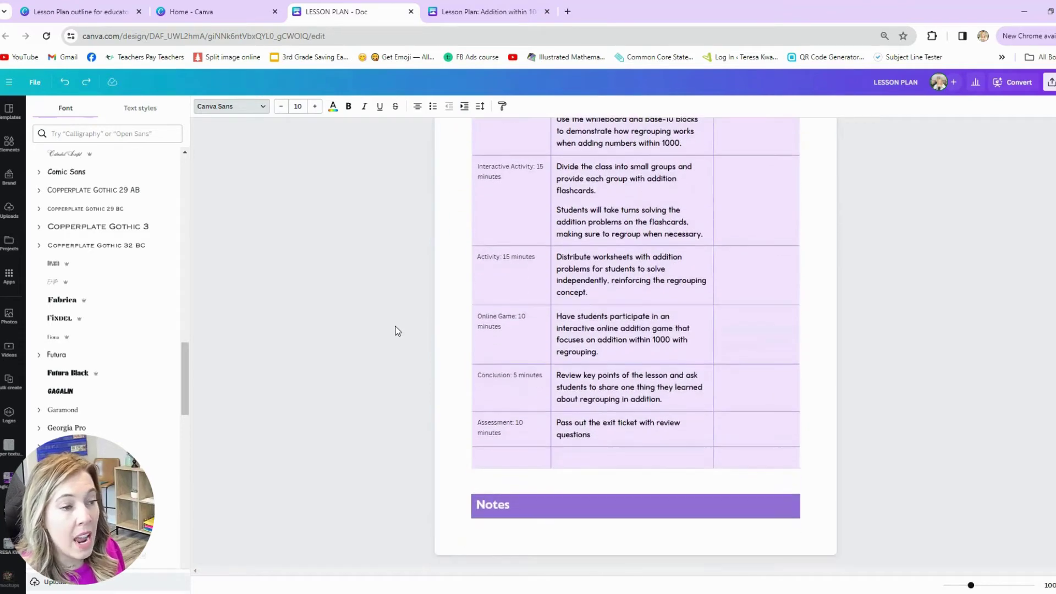
- Highlight the ten addition problems in the Addition within 1000 plan, then return to Canva home
left_click(473, 11)
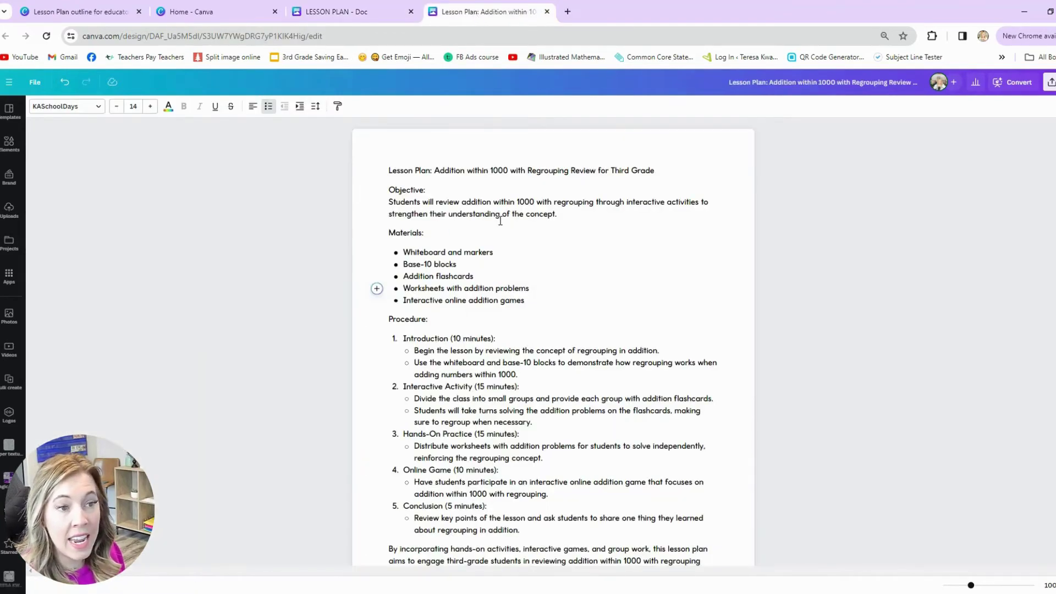
scroll(501, 221, "down", 5)
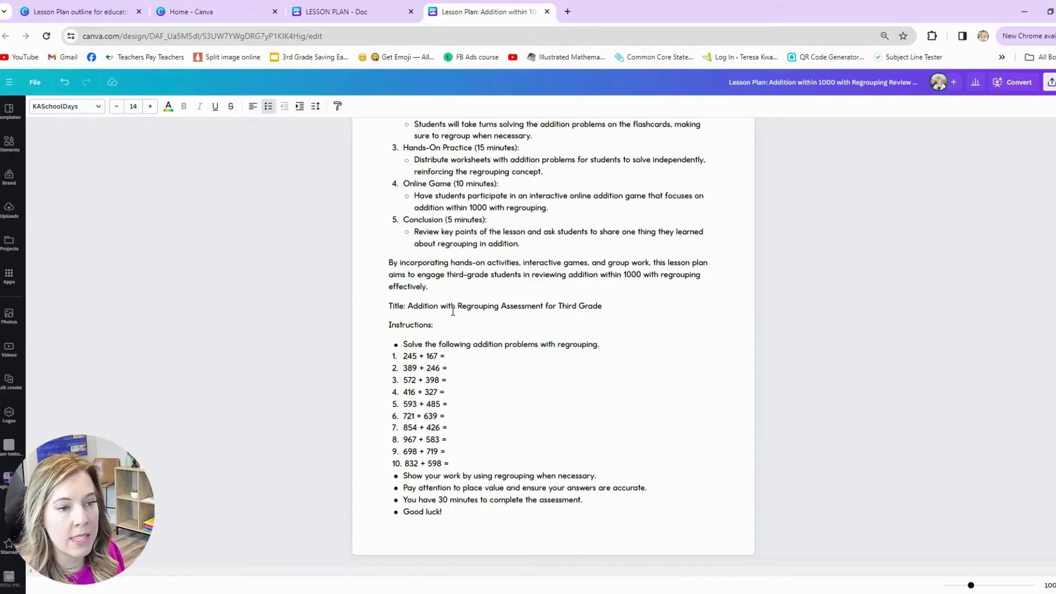
left_click_drag(454, 461, 401, 355)
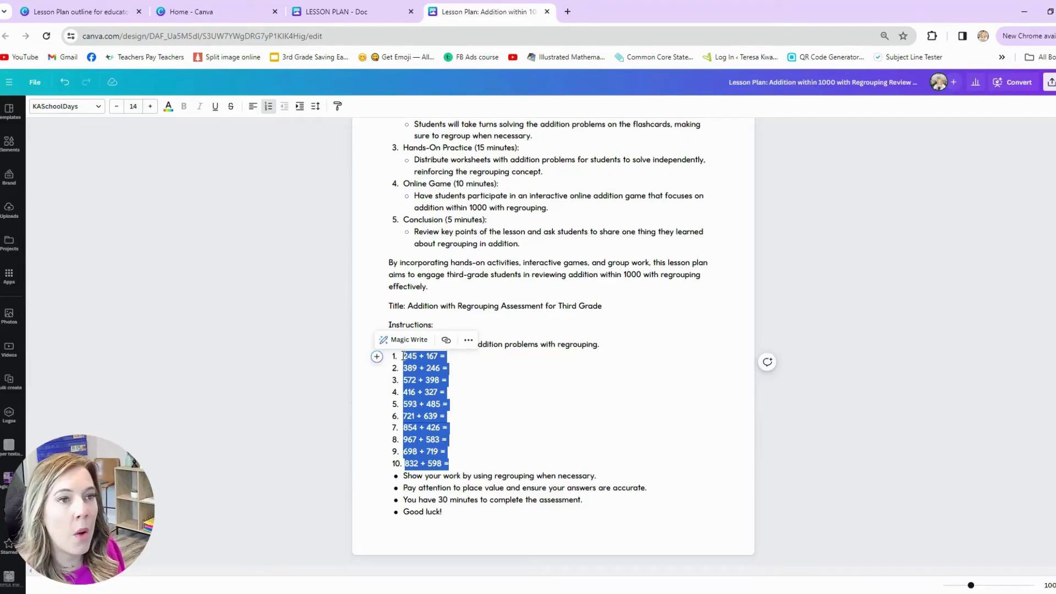
left_click(352, 10)
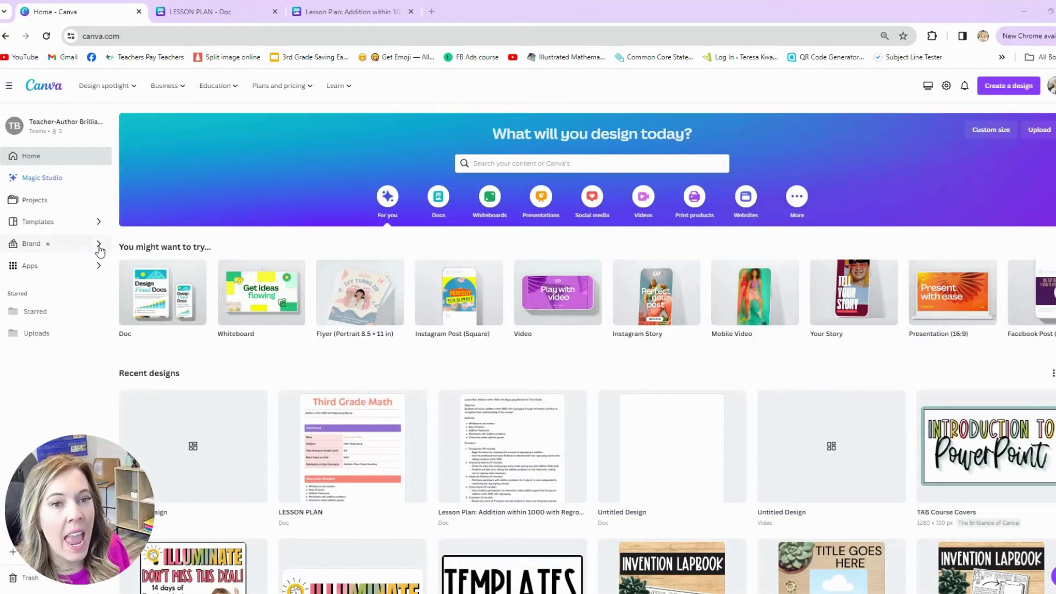
- Open Magic Studio, preview and close the Magic Design generator, then open template search
left_click(22, 180)
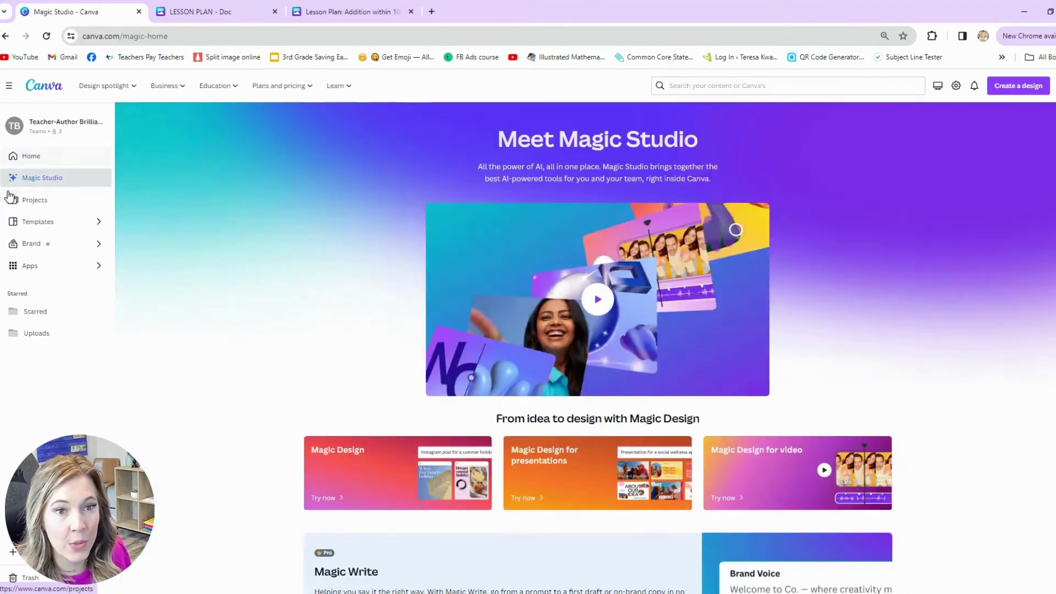
left_click(347, 453)
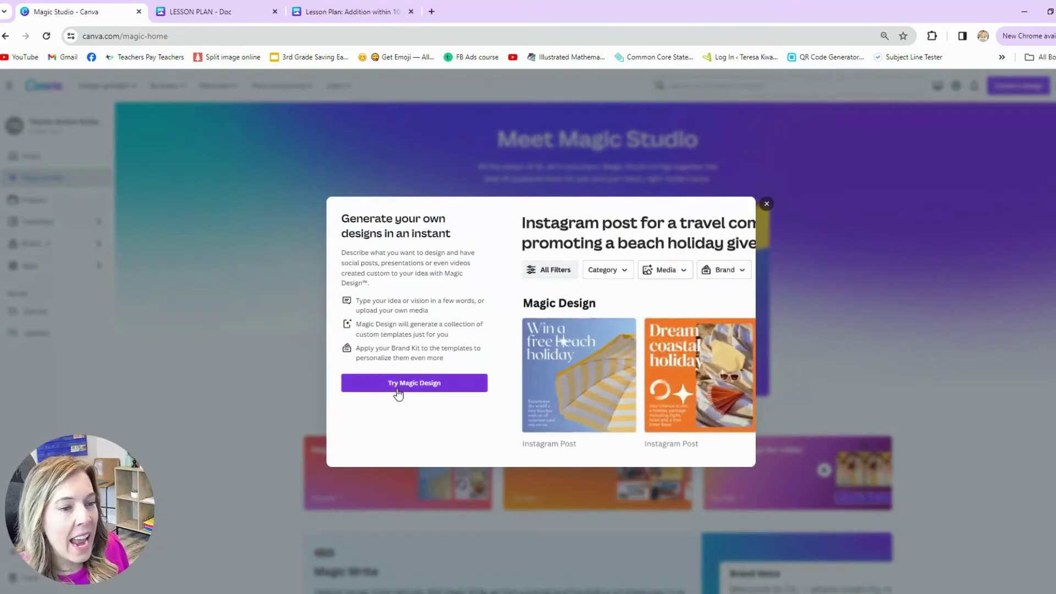
left_click(728, 271)
left_click(752, 185)
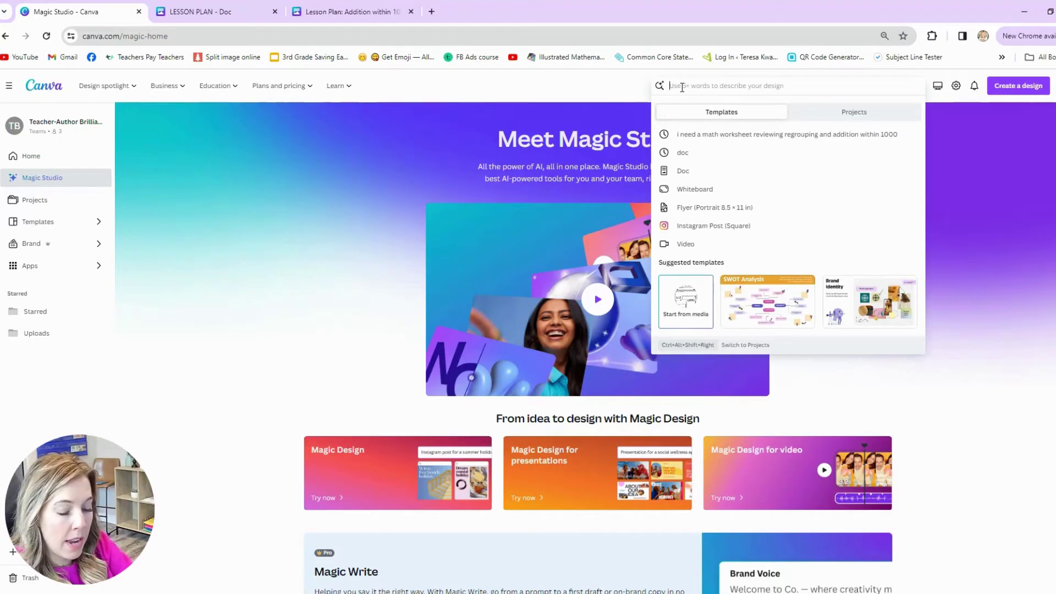
- Search templates for 'a review workhheet for addition within 1000 with regrouping' and open the skeleton riddle worksheet
type("a review workh")
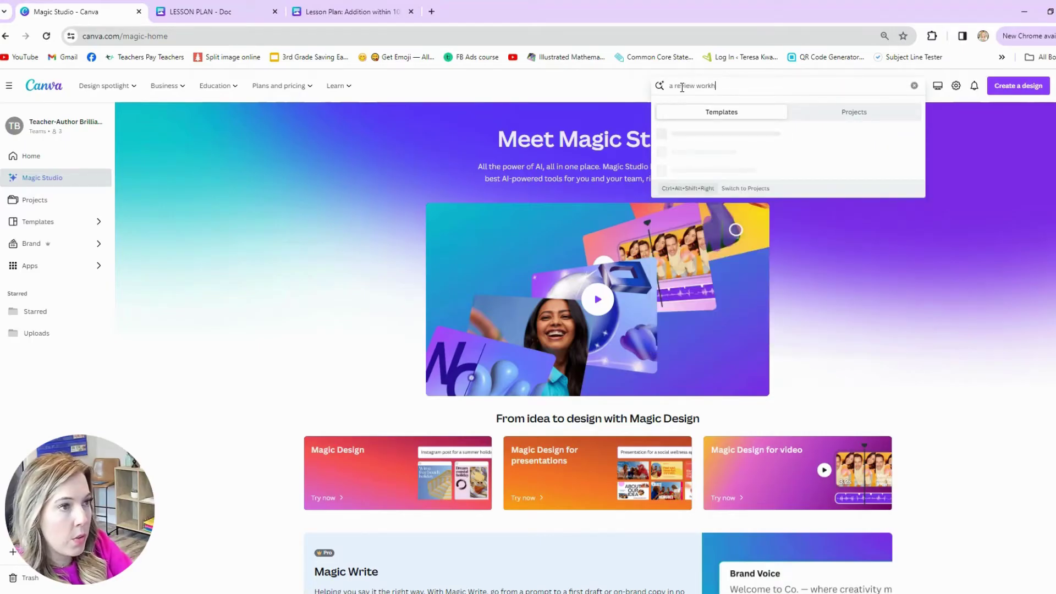
key("BackSpace")
type("sheet fo")
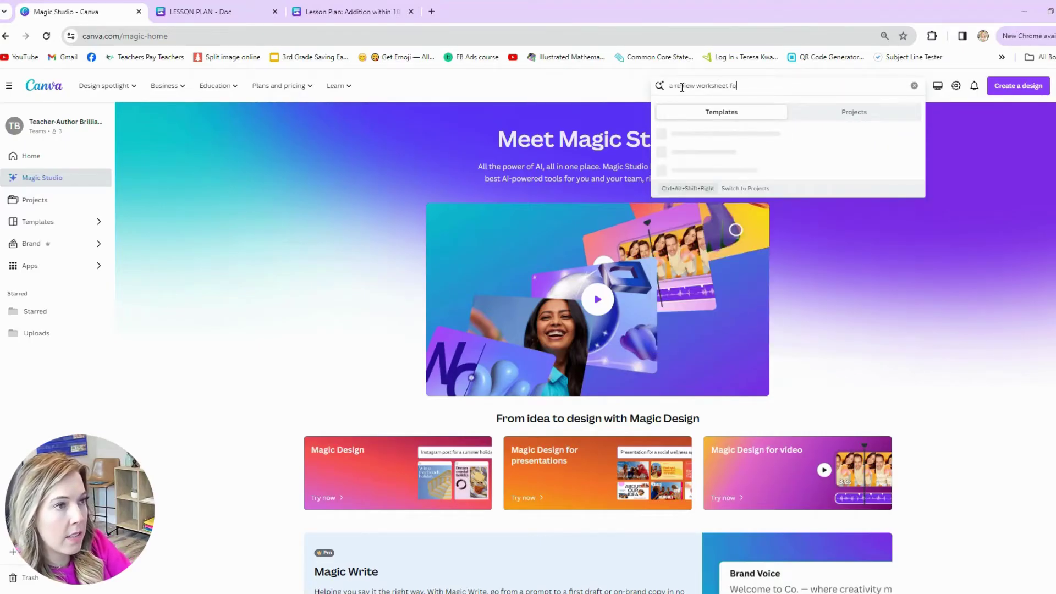
type("r addition withi")
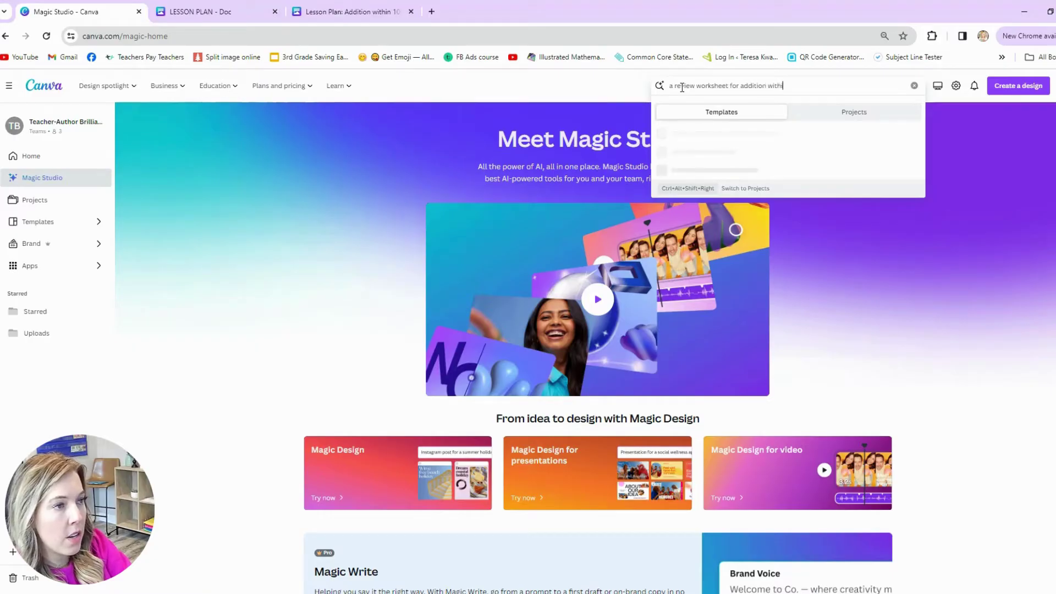
type("n 1000 wi")
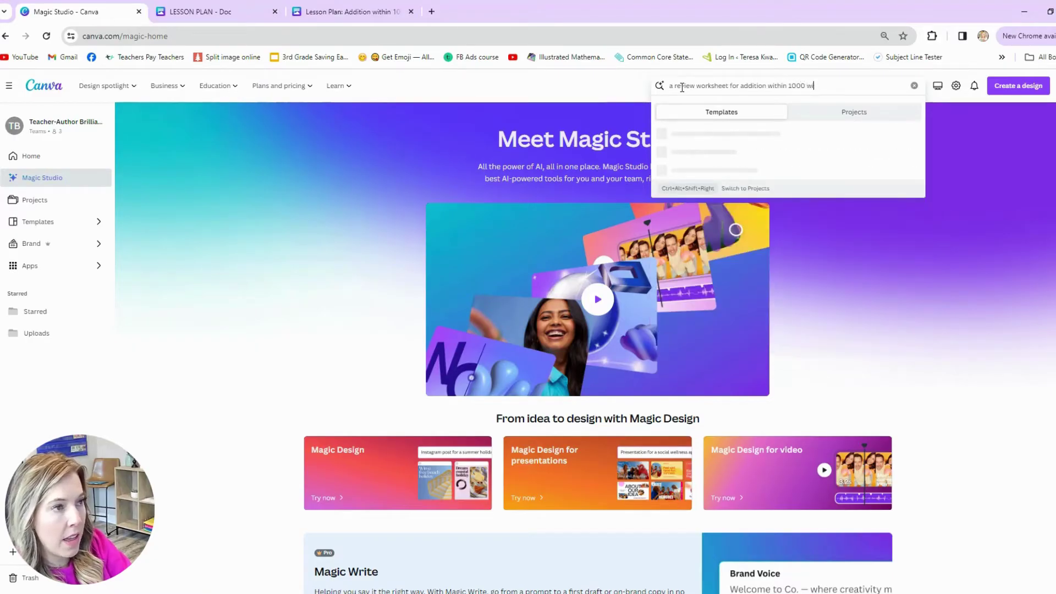
type("th regrouping")
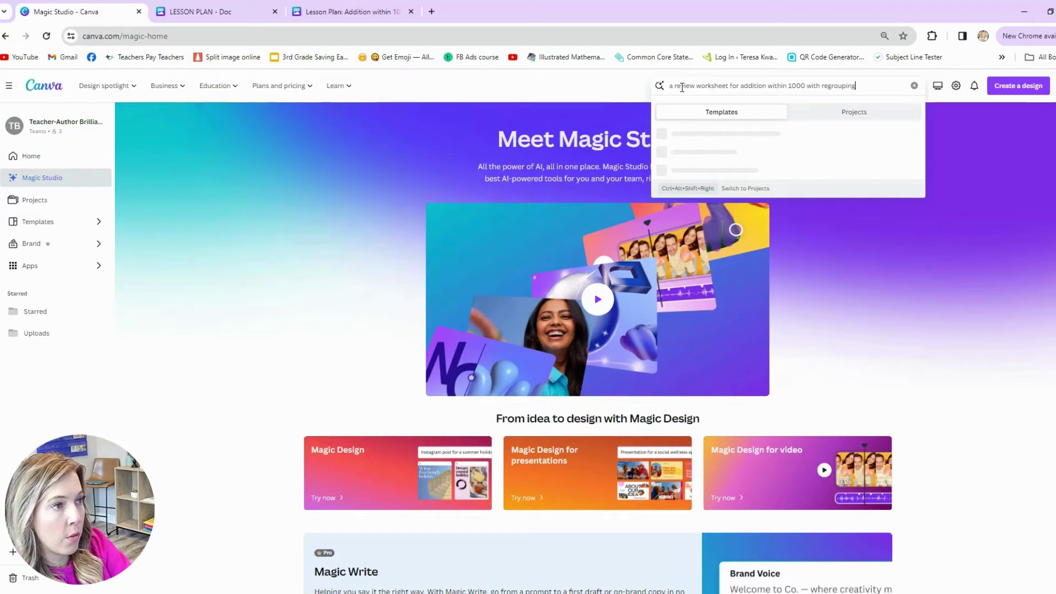
key("Return")
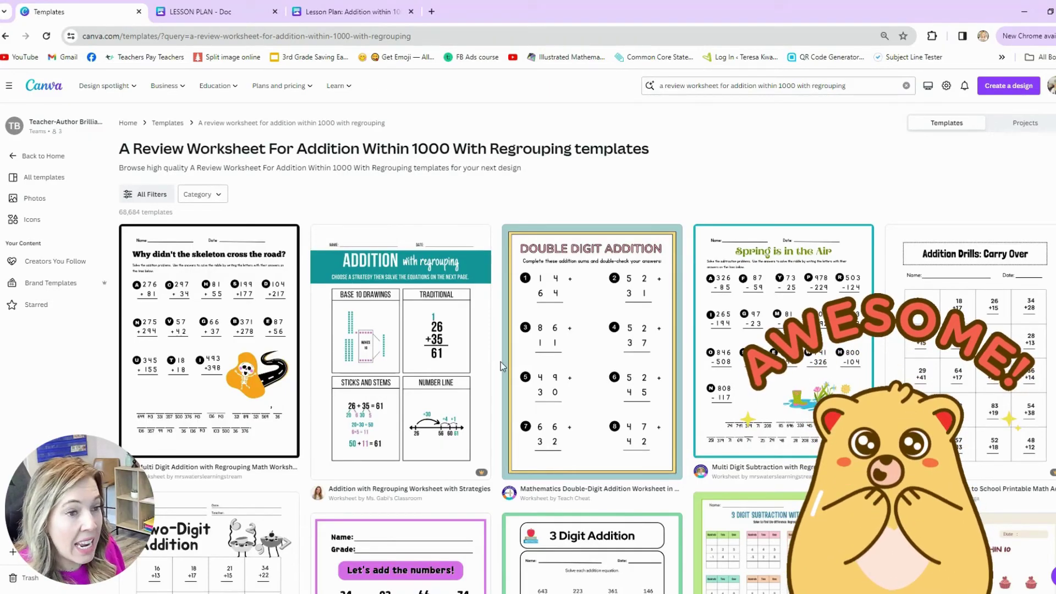
scroll(358, 332, "down", 3)
scroll(358, 332, "down", 4)
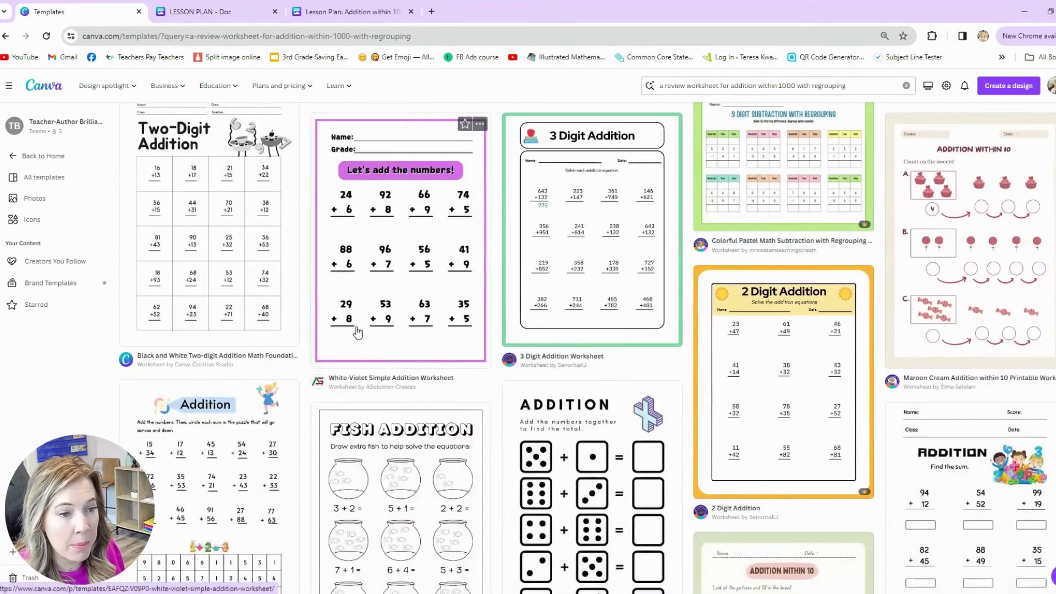
scroll(357, 334, "up", 7)
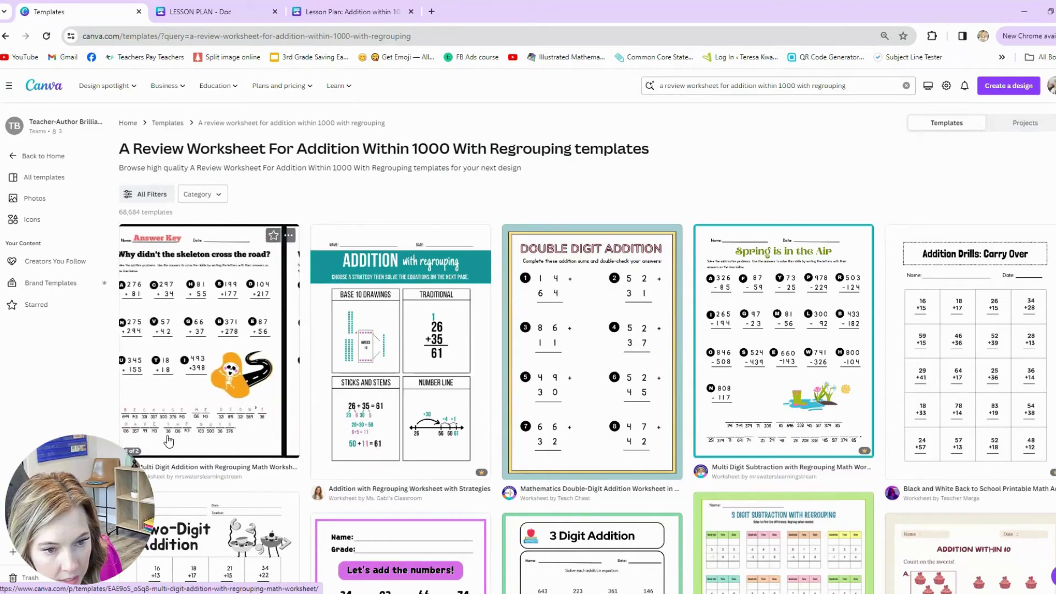
left_click(184, 336)
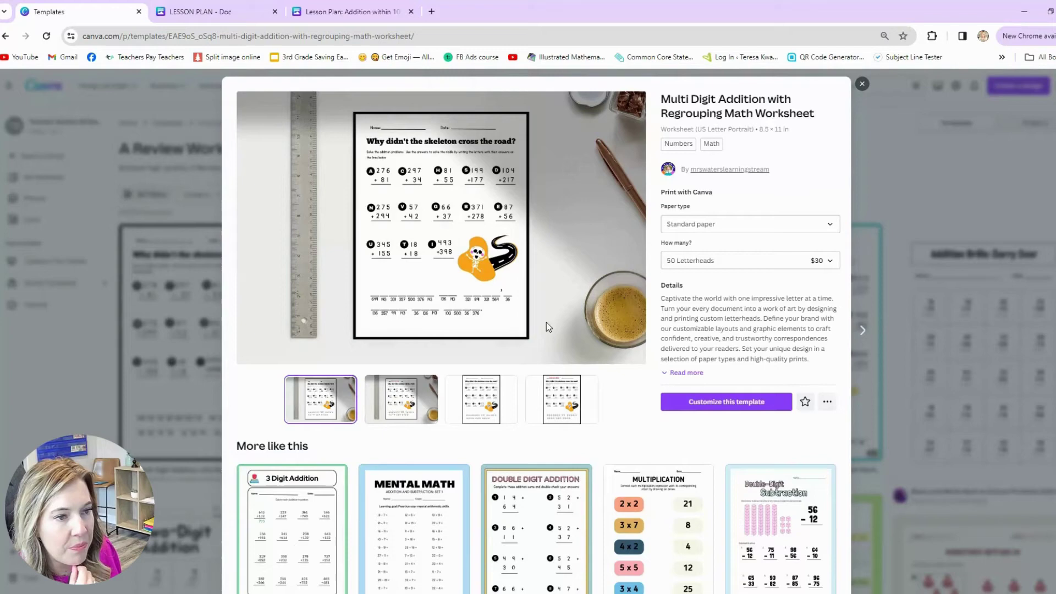
- Start editing the skeleton-riddle worksheet, dismiss the Print with Canva panel, and return to Page 1
left_click(744, 411)
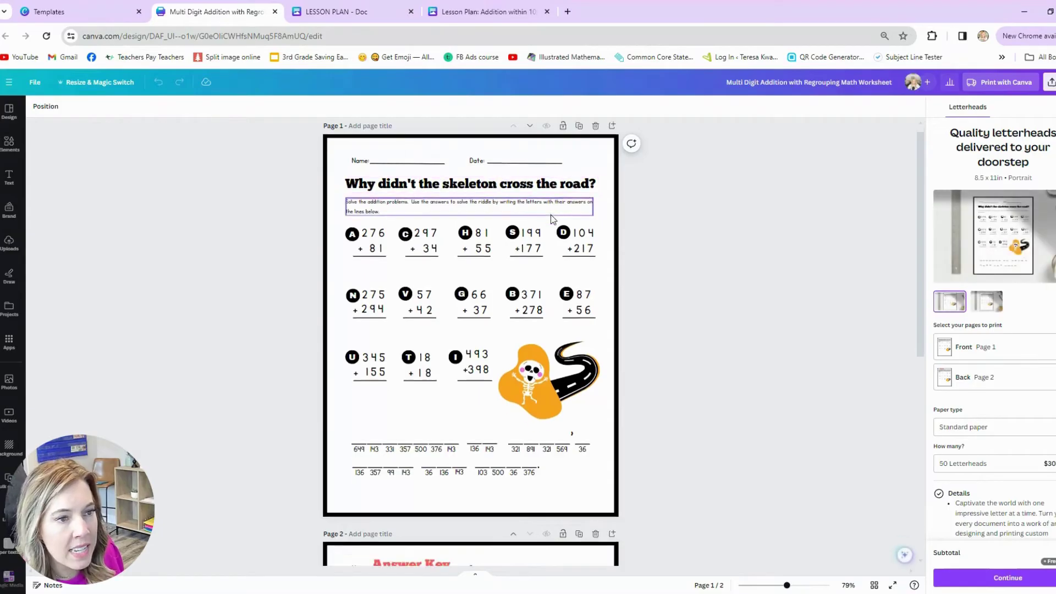
scroll(550, 216, "down", 7)
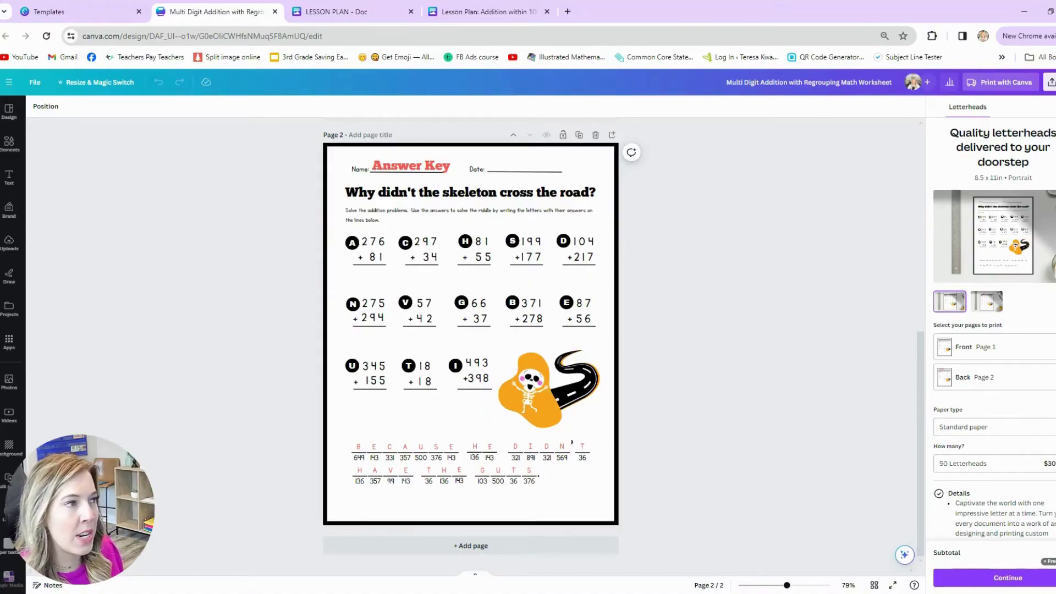
key("Escape")
scroll(459, 332, "up", 7)
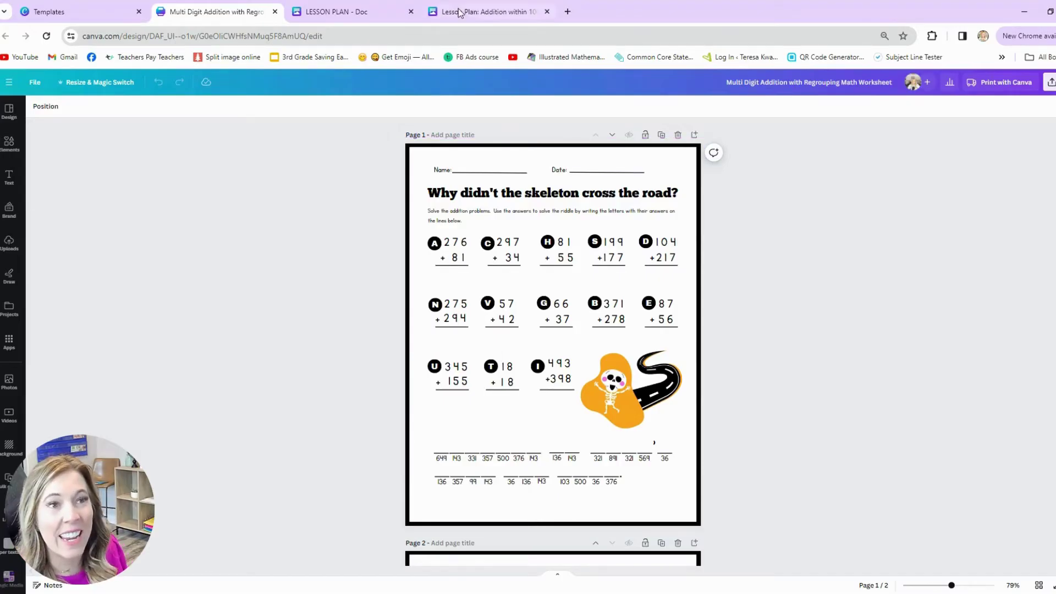
- Compare the LESSON PLAN and Addition within 1000 lesson plan tabs, selecting its ten numbered addition problems
left_click(375, 13)
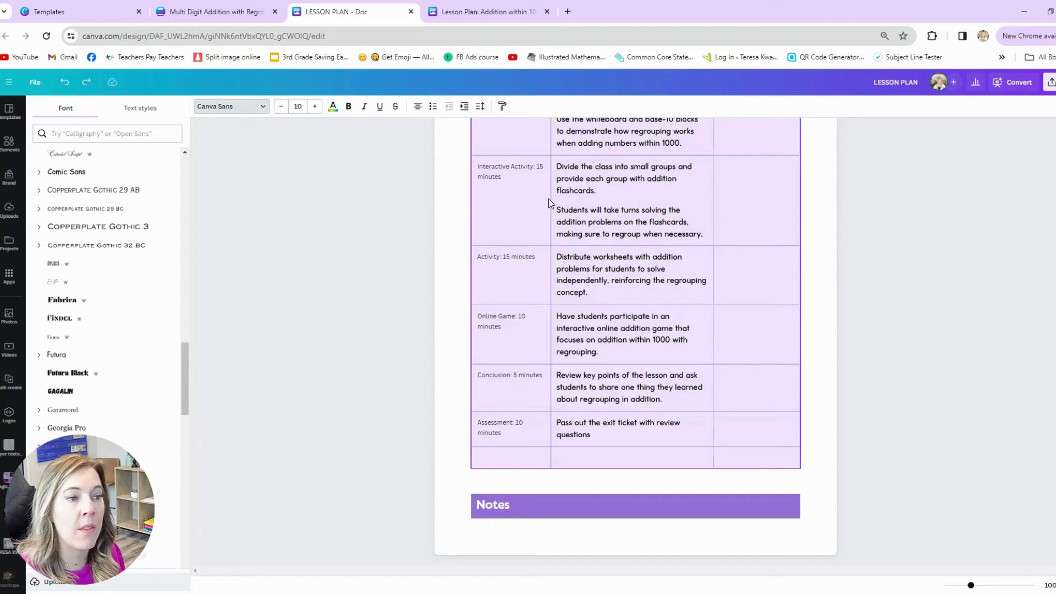
left_click(219, 11)
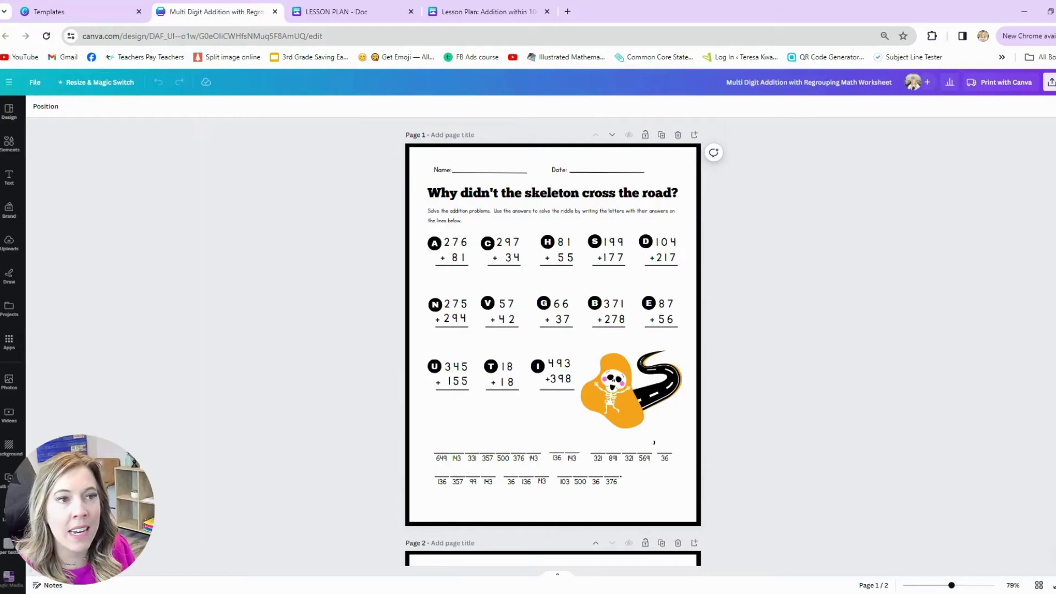
left_click(498, 12)
left_click(464, 381)
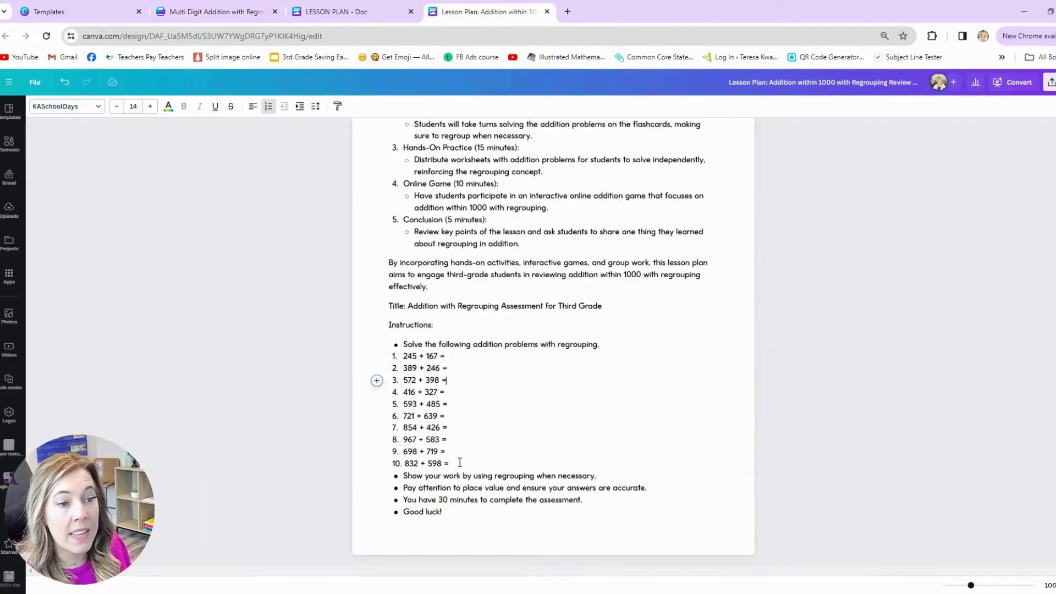
left_click_drag(456, 463, 404, 358)
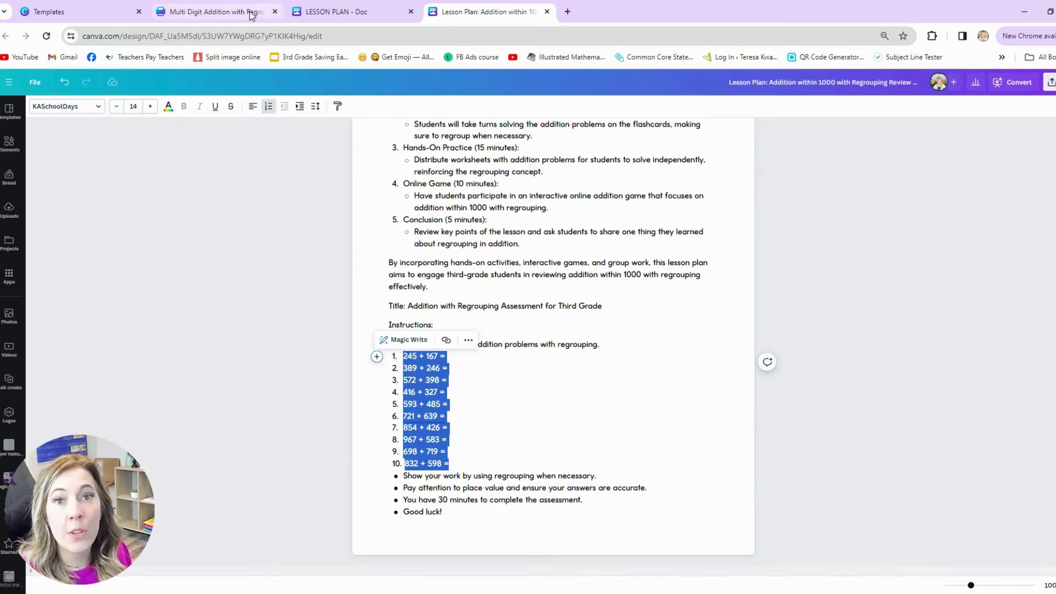
mouse_move(251, 14)
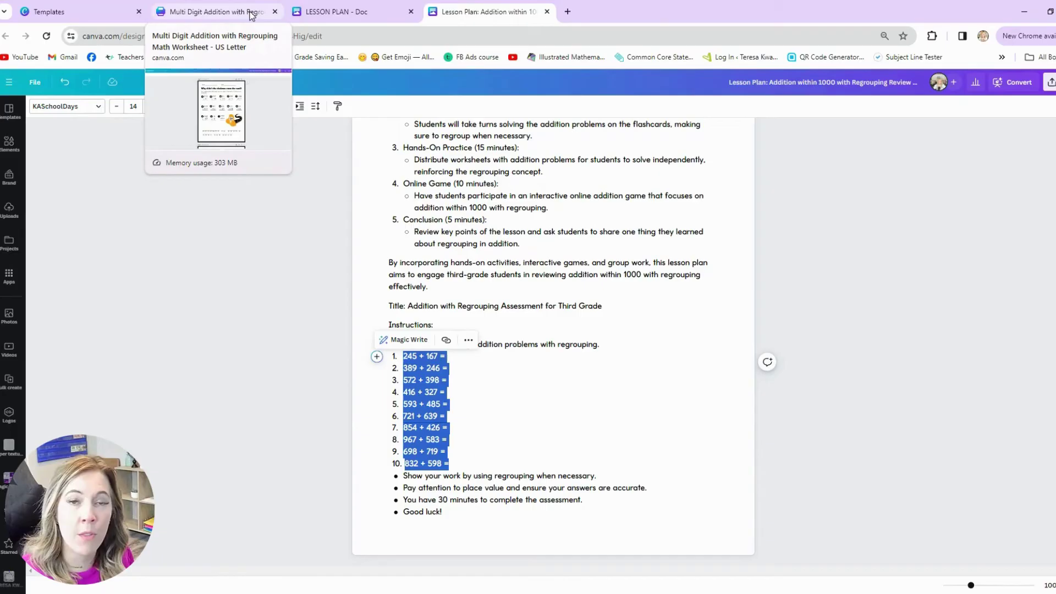
left_click(502, 390)
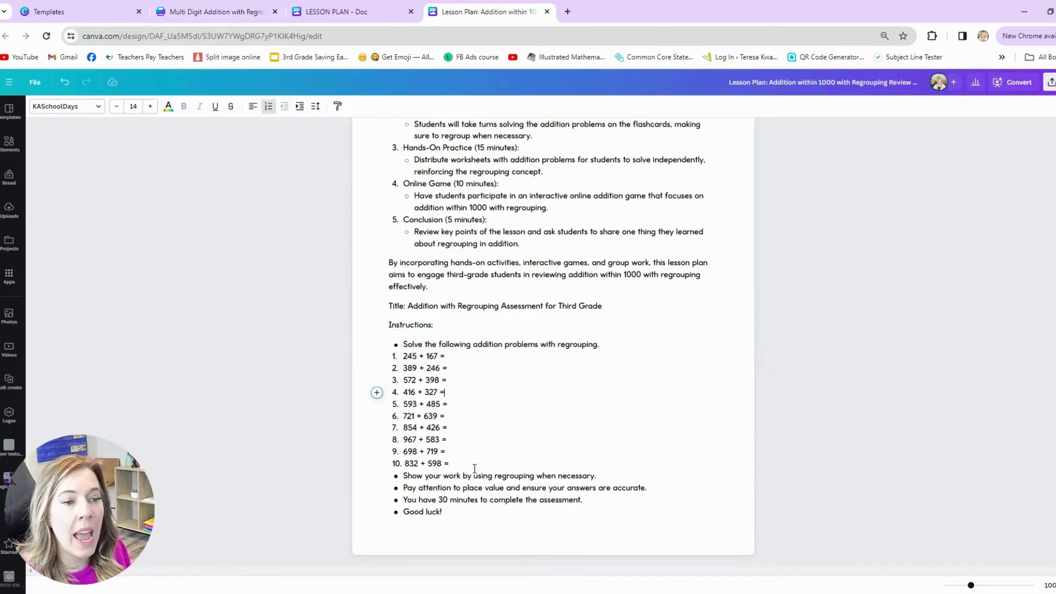
left_click_drag(450, 461, 399, 358)
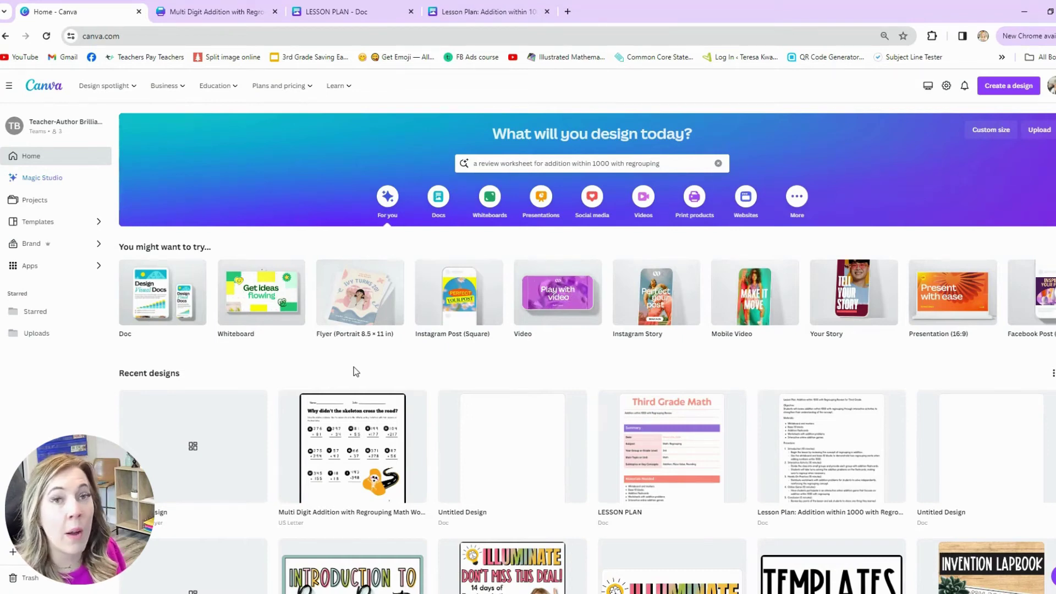
- Create a blank portrait Flyer (8.5 × 11 in) design and browse its Styles and Templates
left_click(1003, 96)
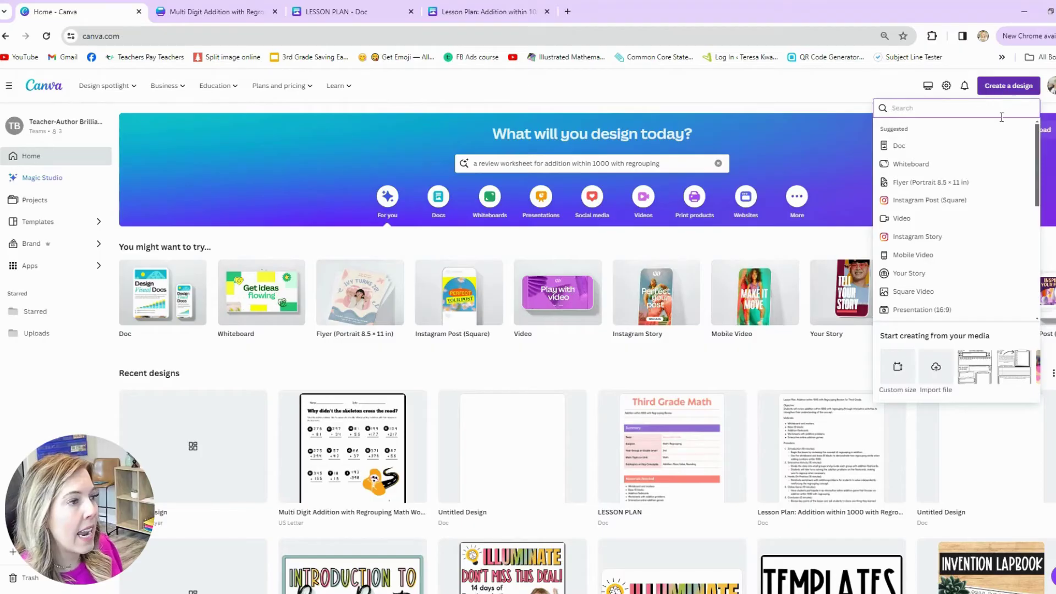
left_click(937, 190)
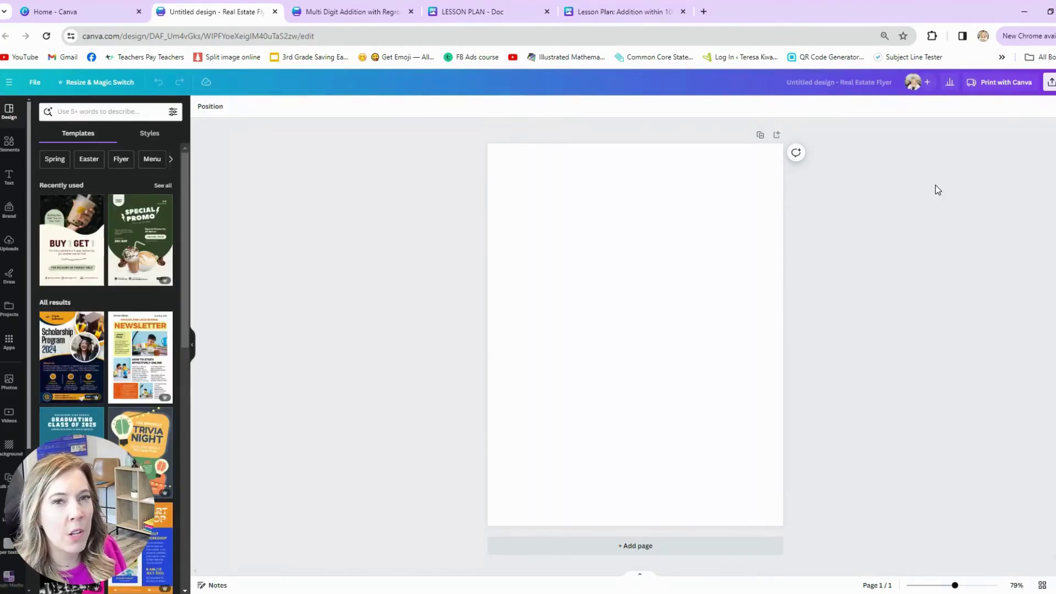
left_click(678, 218)
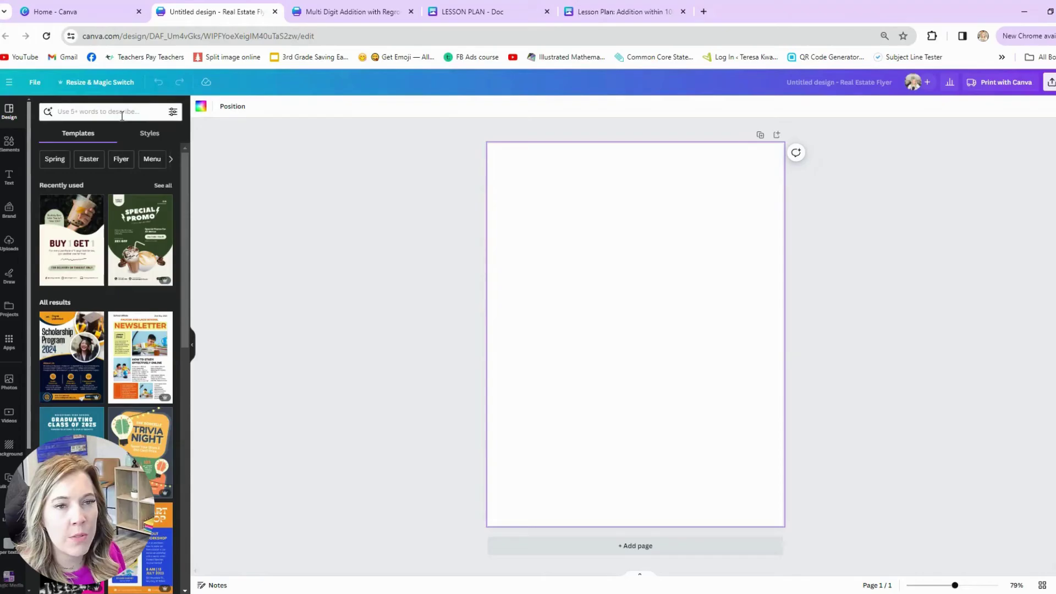
left_click(156, 137)
left_click(78, 134)
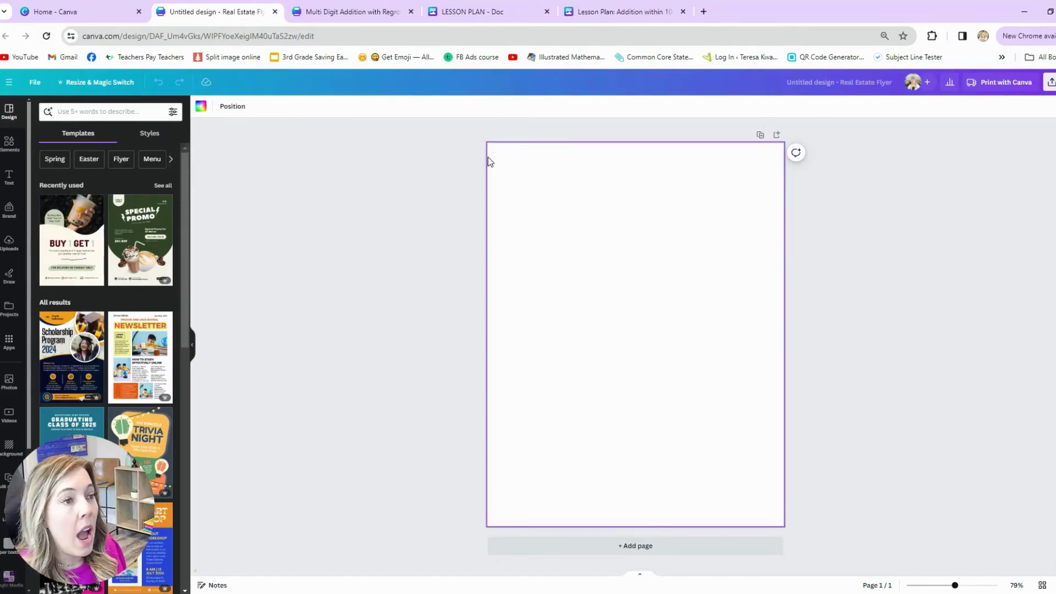
left_click_drag(489, 147, 780, 515)
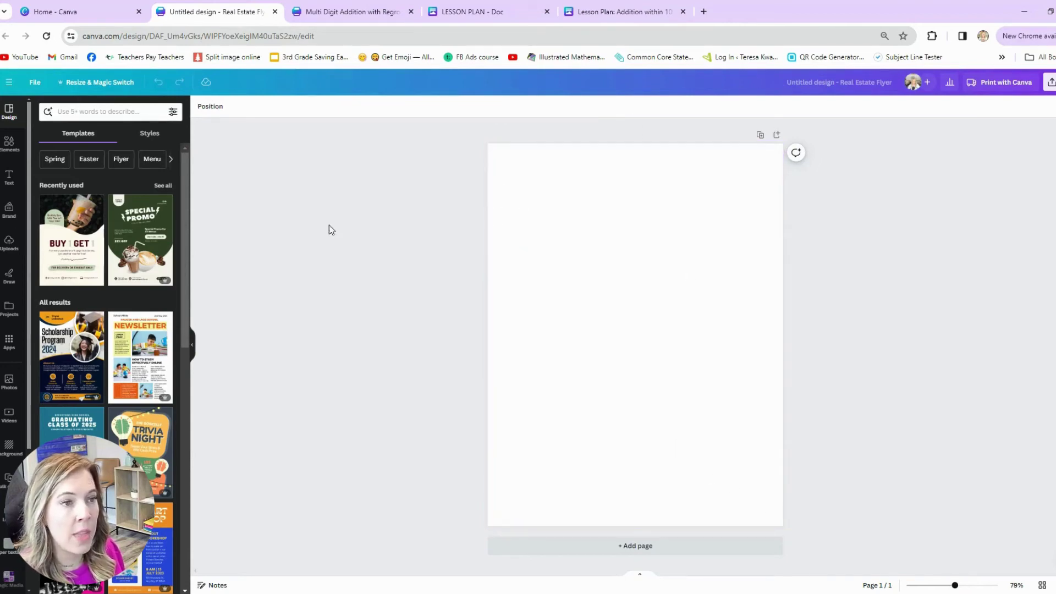
- Add the two-row Grid element, fill both cells white, and give the top cell a solid weight-4 border
left_click(11, 147)
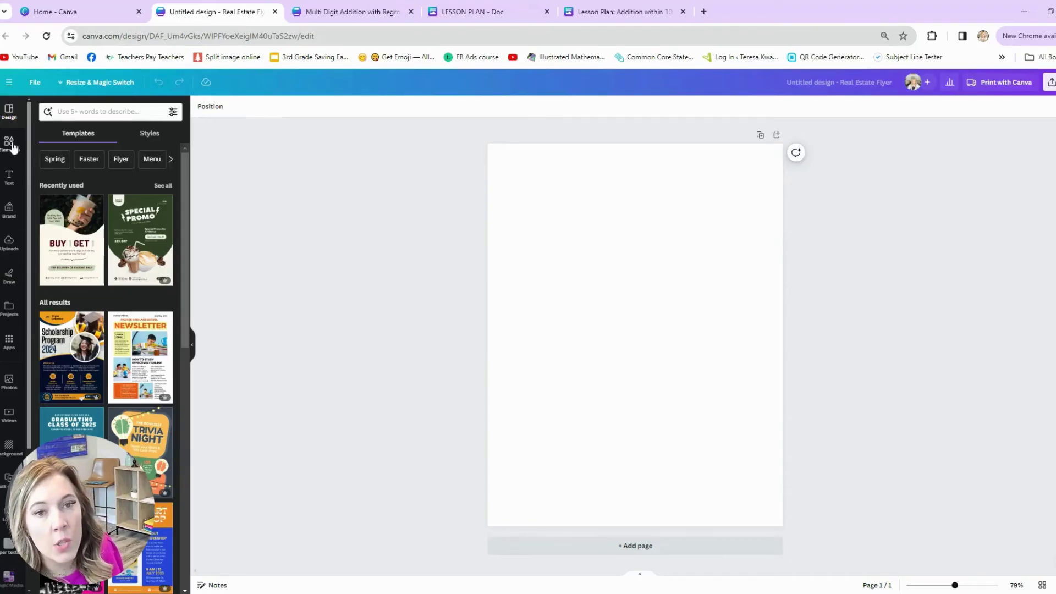
scroll(107, 236, "down", 5)
scroll(106, 236, "down", 5)
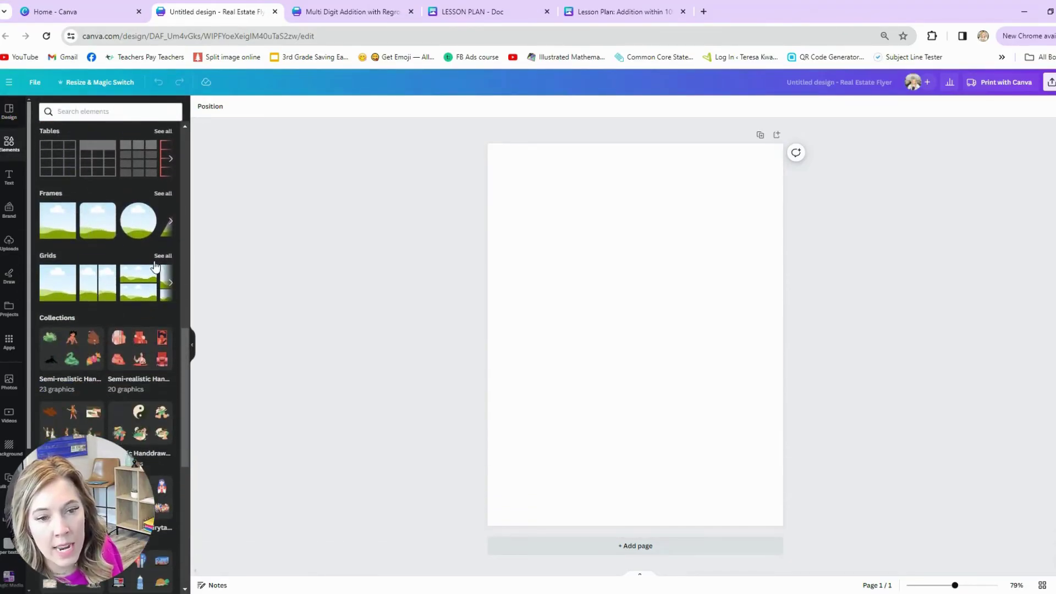
left_click(141, 289)
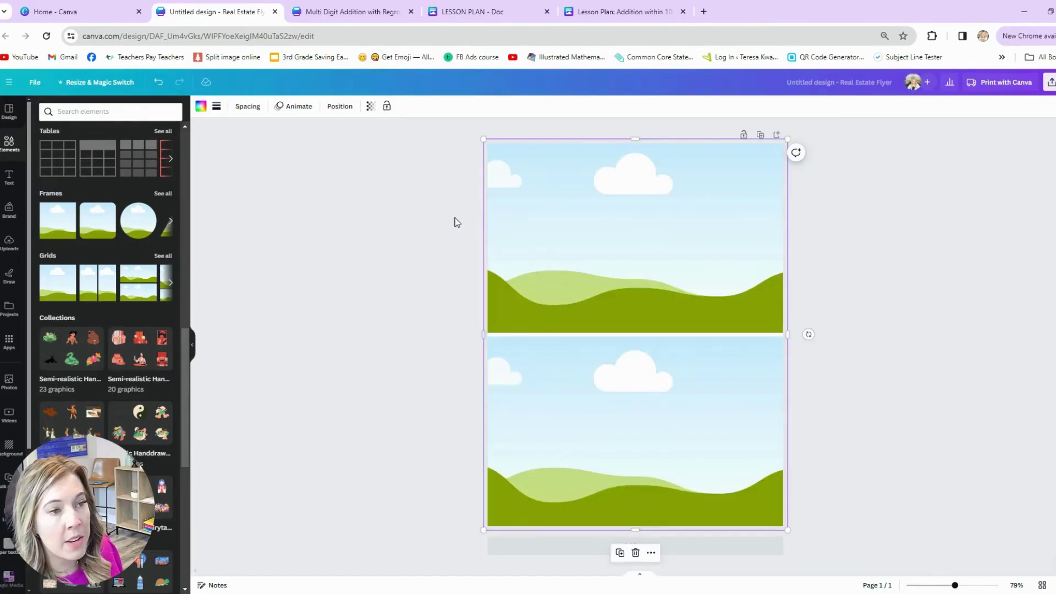
left_click(201, 106)
left_click(43, 255)
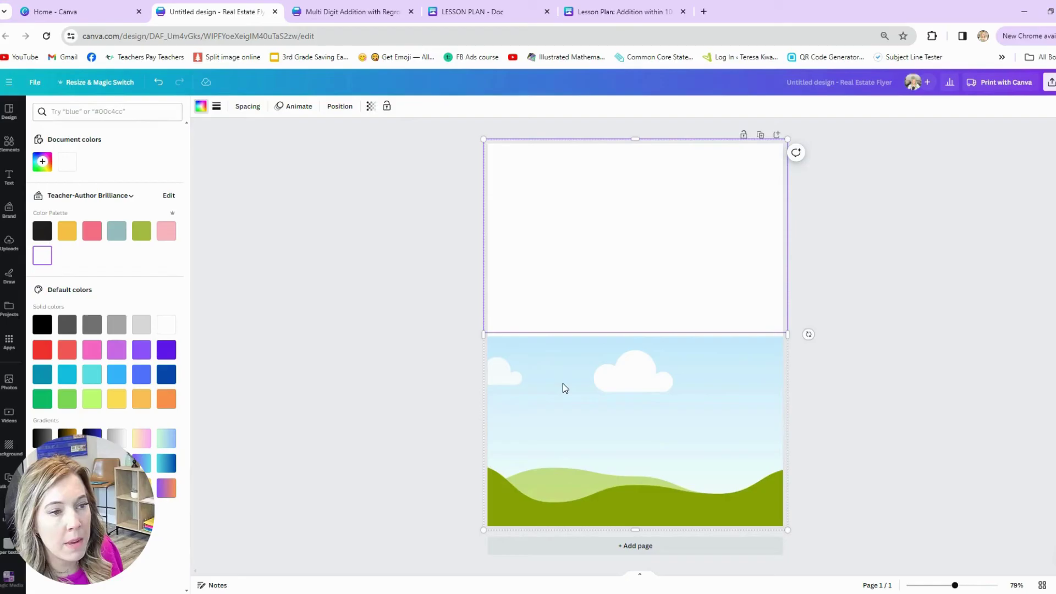
left_click(216, 106)
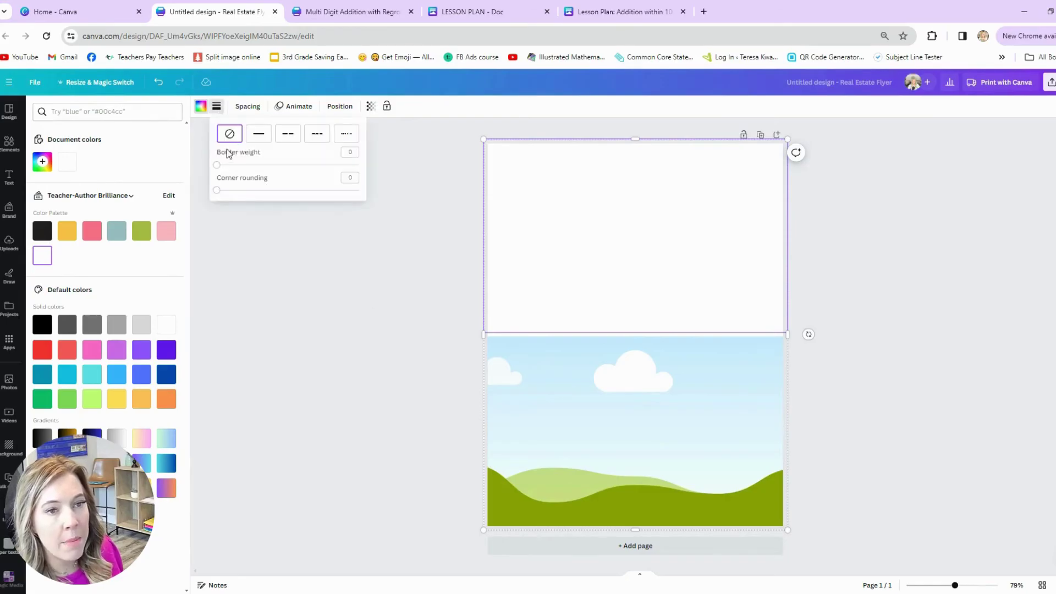
left_click_drag(219, 165, 222, 165)
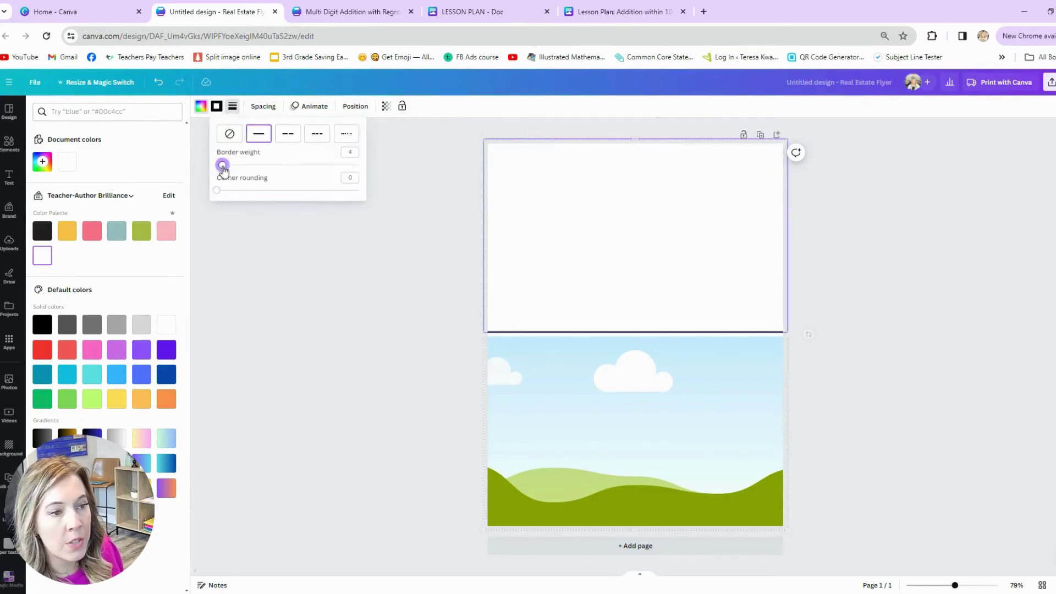
left_click(622, 383)
left_click(42, 256)
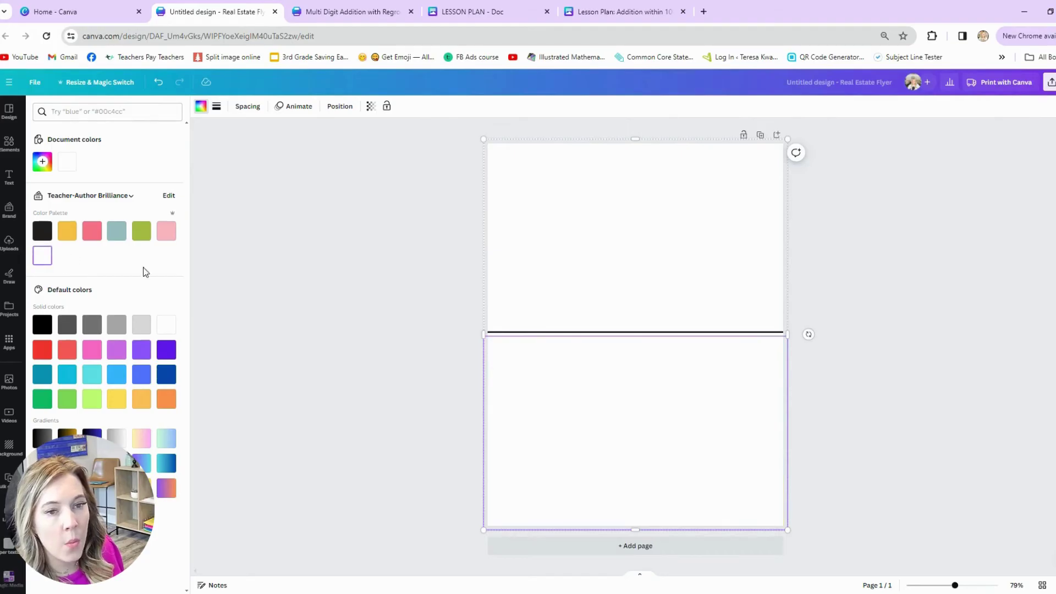
key("Escape")
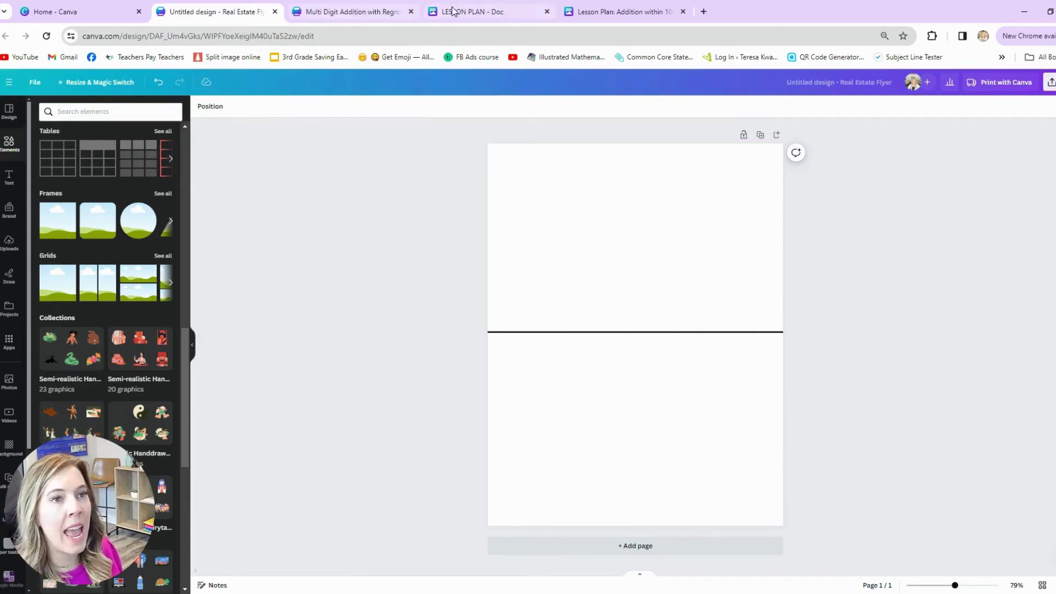
- Copy addition problems 1–5 from the lesson plan and paste them onto the flyer's top half
left_click(594, 12)
left_click(467, 410)
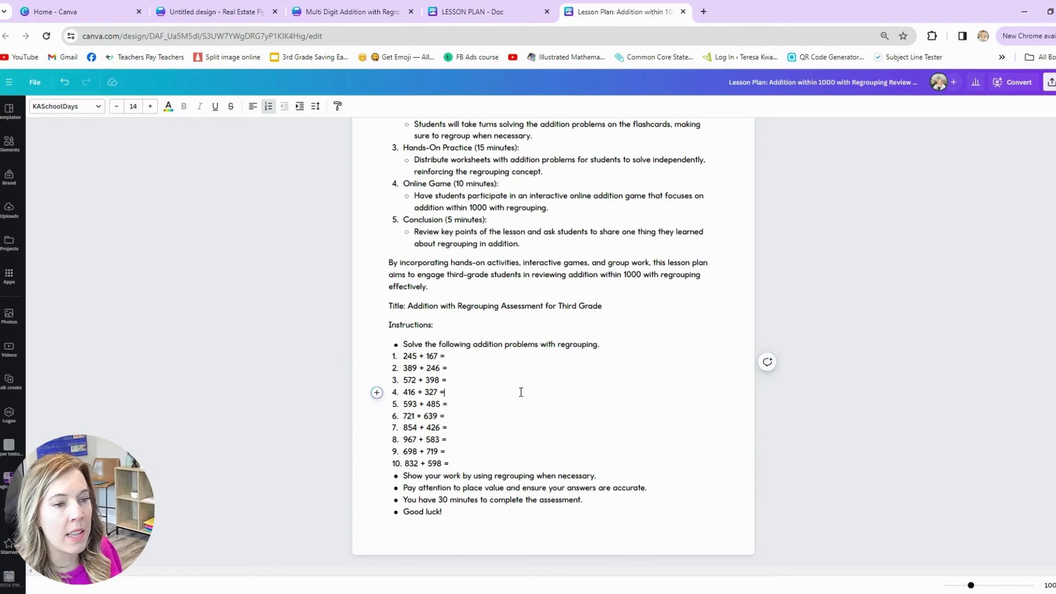
left_click_drag(440, 398, 401, 356)
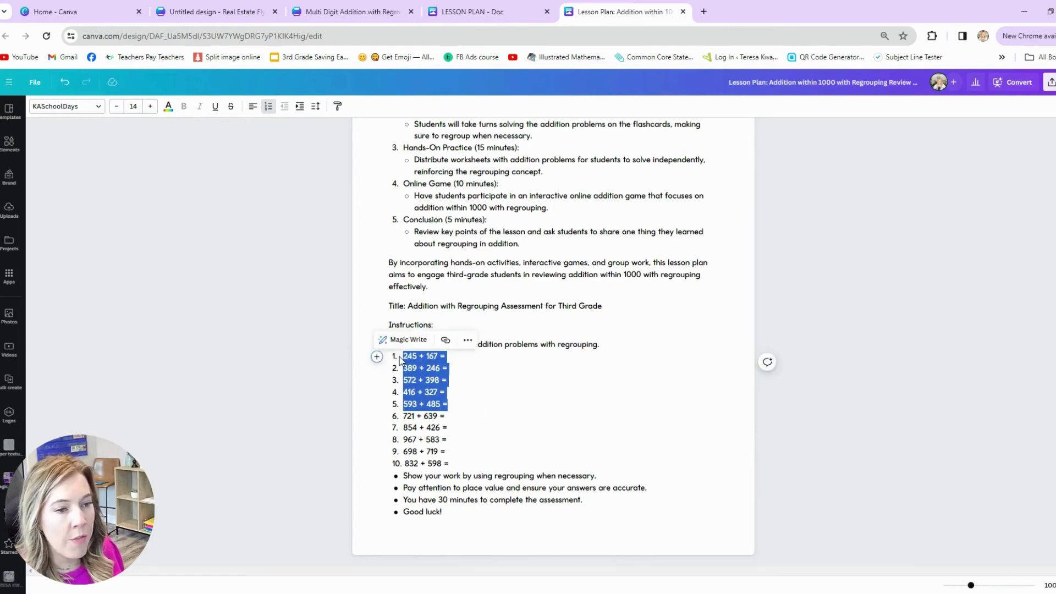
right_click(401, 356)
left_click(413, 128)
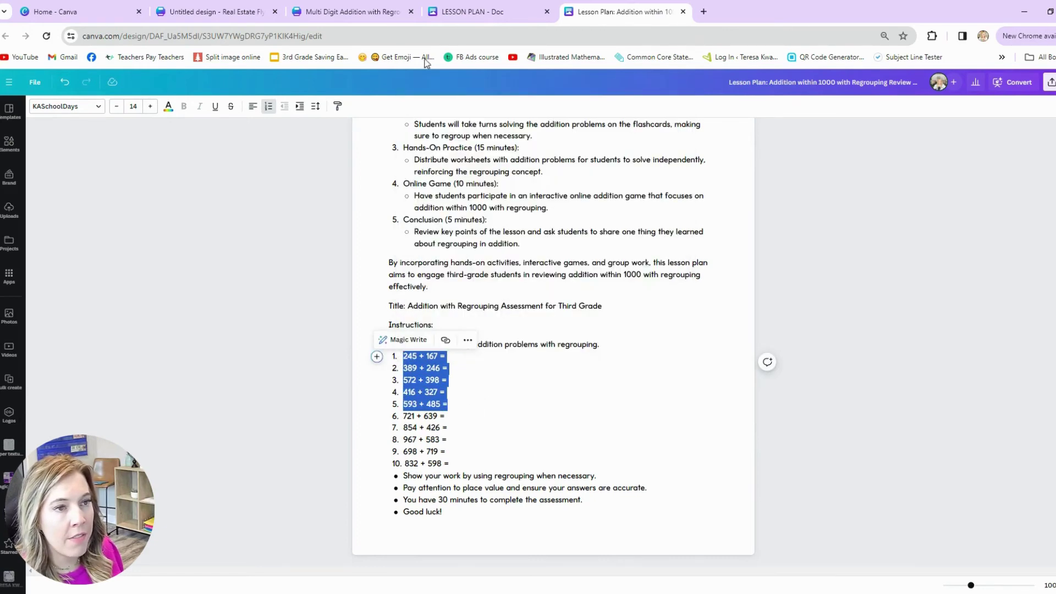
left_click(232, 11)
left_click(579, 184)
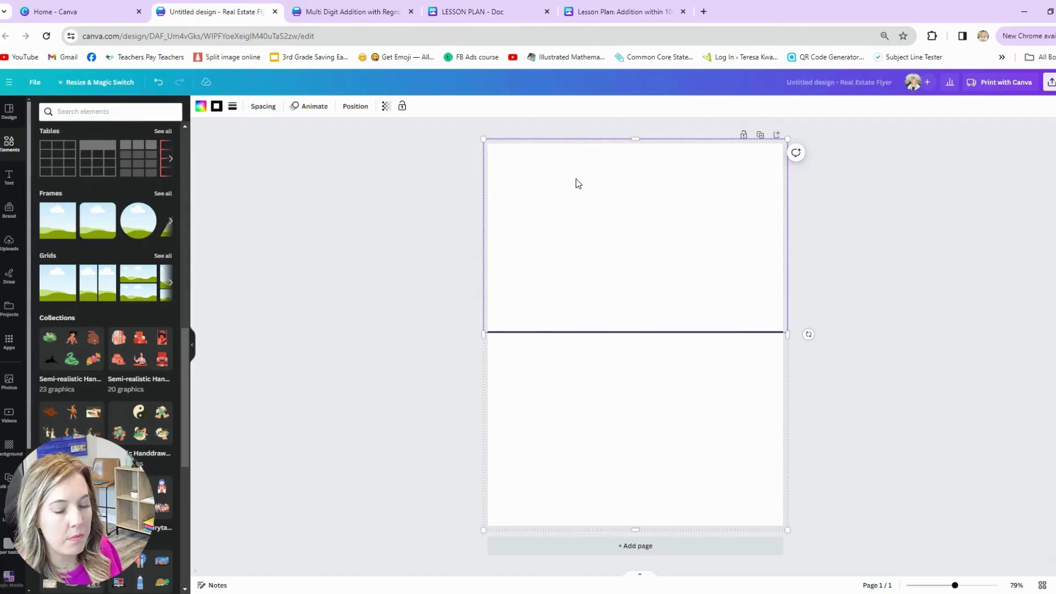
key("ctrl+v")
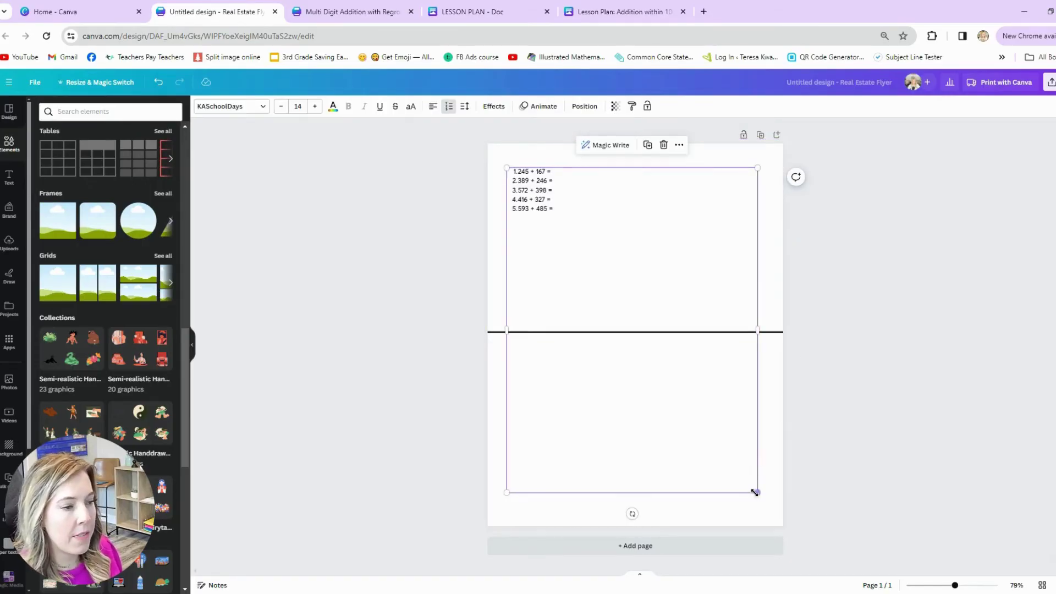
- Resize the pasted list, raise its line spacing to 2.0, and move it down and left
left_click_drag(755, 493, 715, 333)
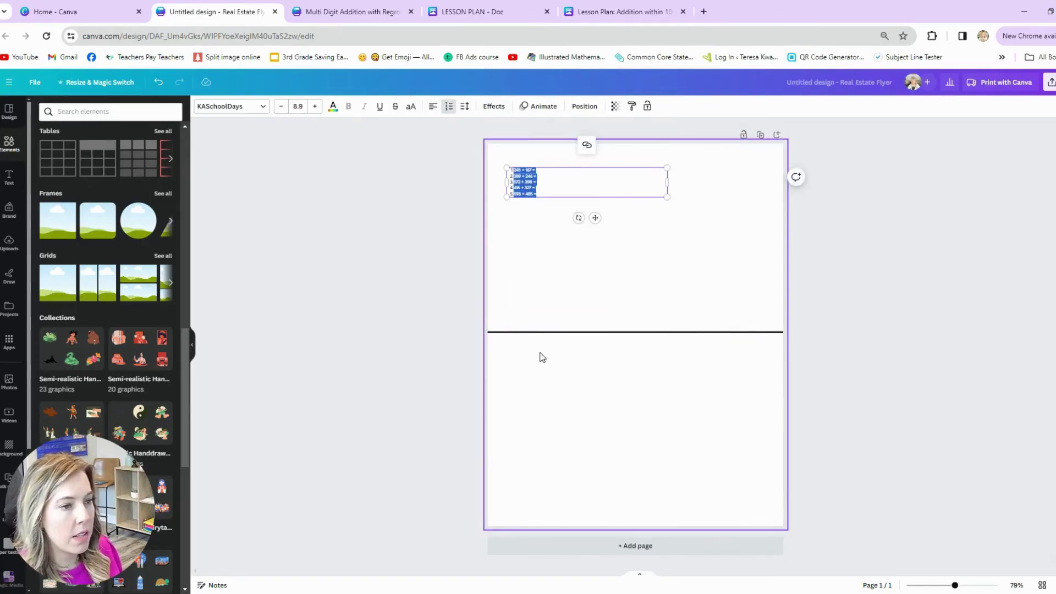
left_click_drag(665, 196, 663, 280)
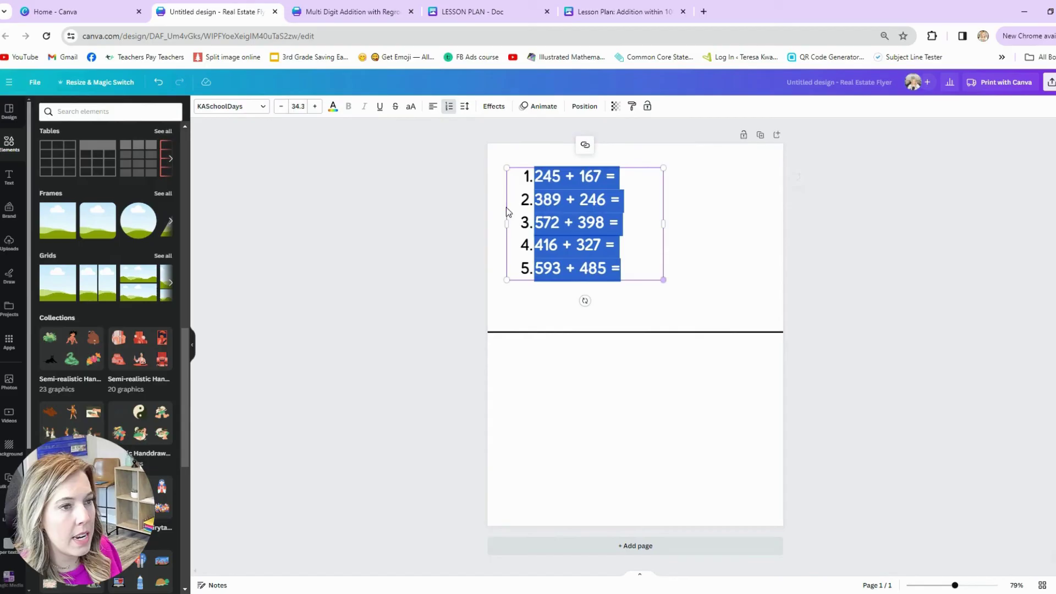
left_click(465, 106)
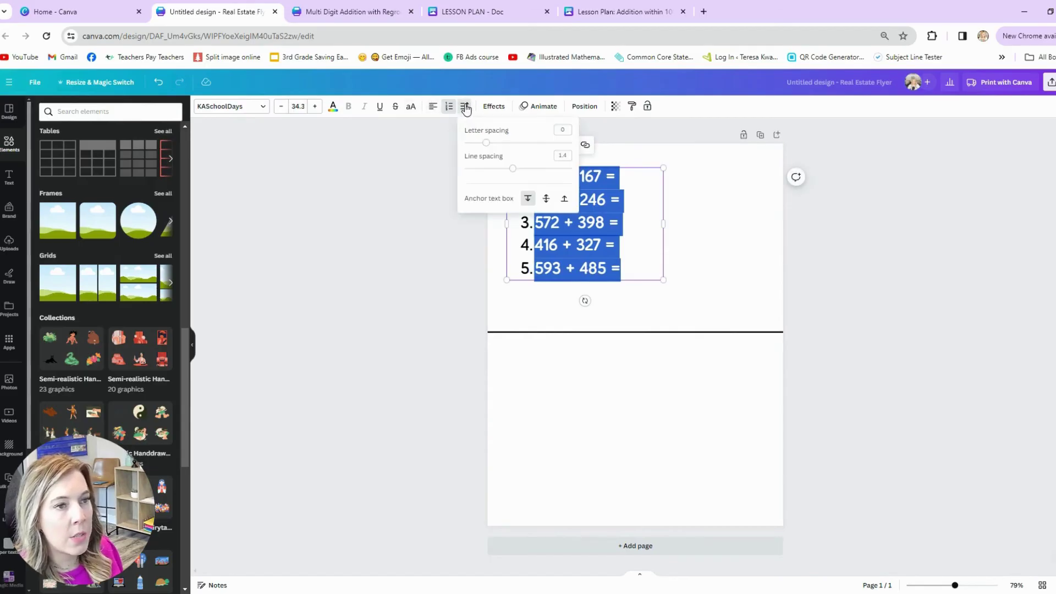
left_click_drag(512, 169, 547, 170)
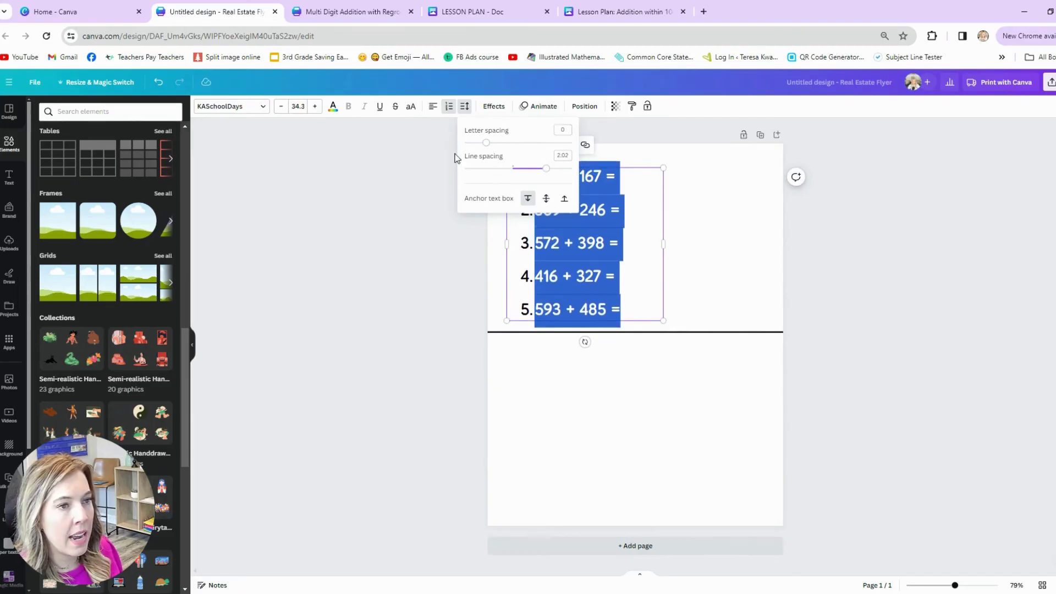
left_click_drag(664, 321, 616, 275)
left_click(613, 236)
left_click_drag(610, 233, 604, 241)
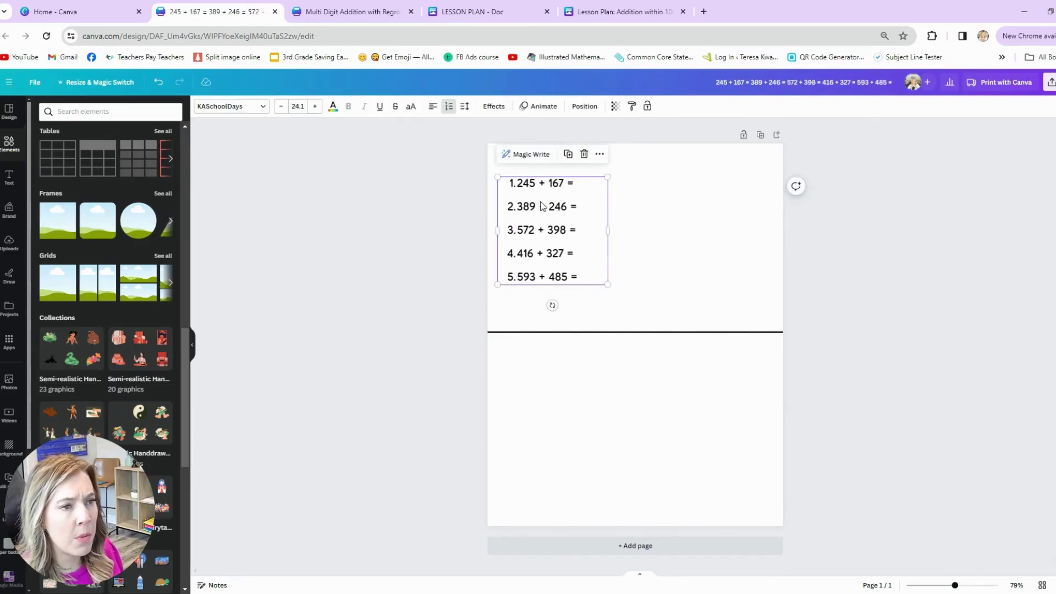
- Add a space after each problem number, then enlarge the list and center it in the top half
left_click(520, 188)
left_click(519, 183)
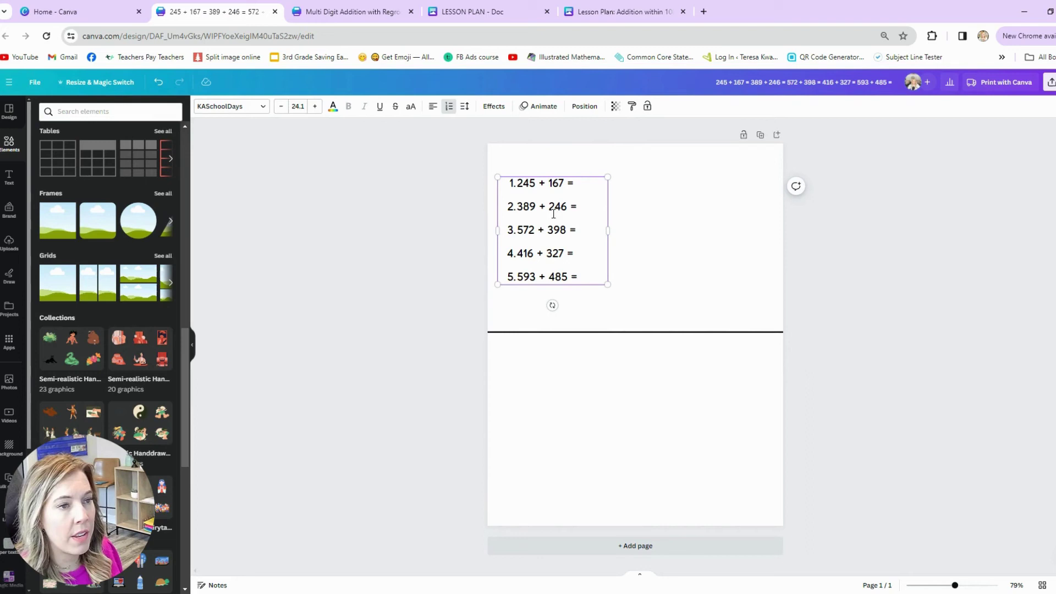
left_click(518, 209)
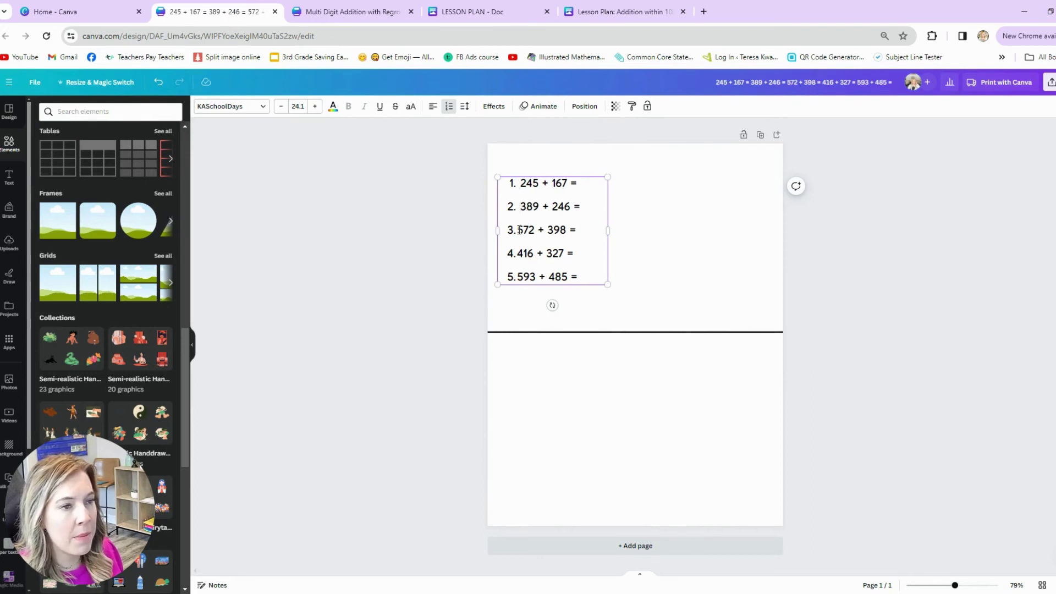
left_click(519, 230)
left_click(520, 254)
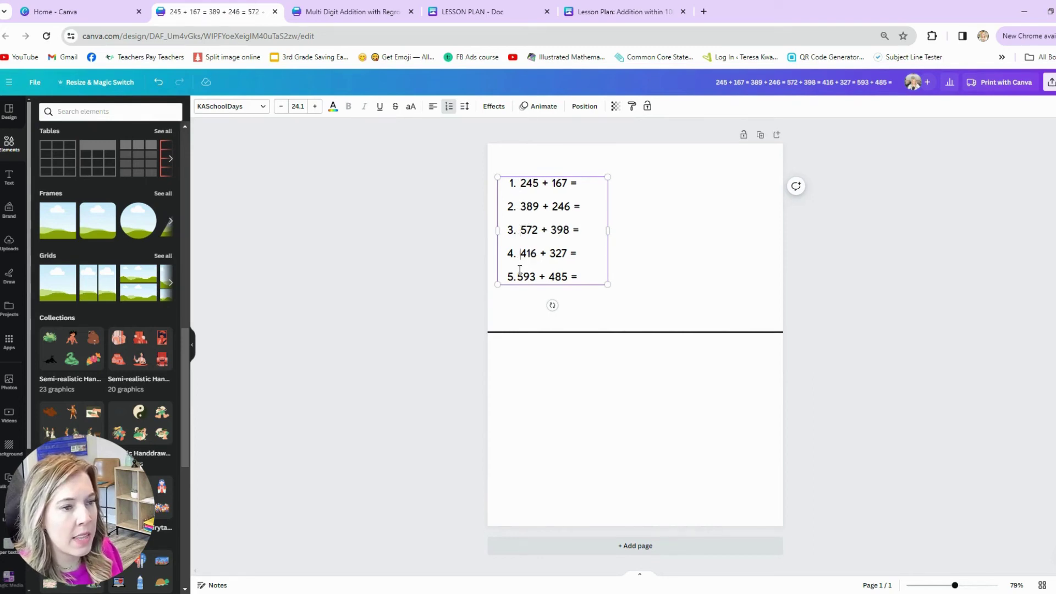
left_click(464, 224)
left_click_drag(564, 218, 560, 202)
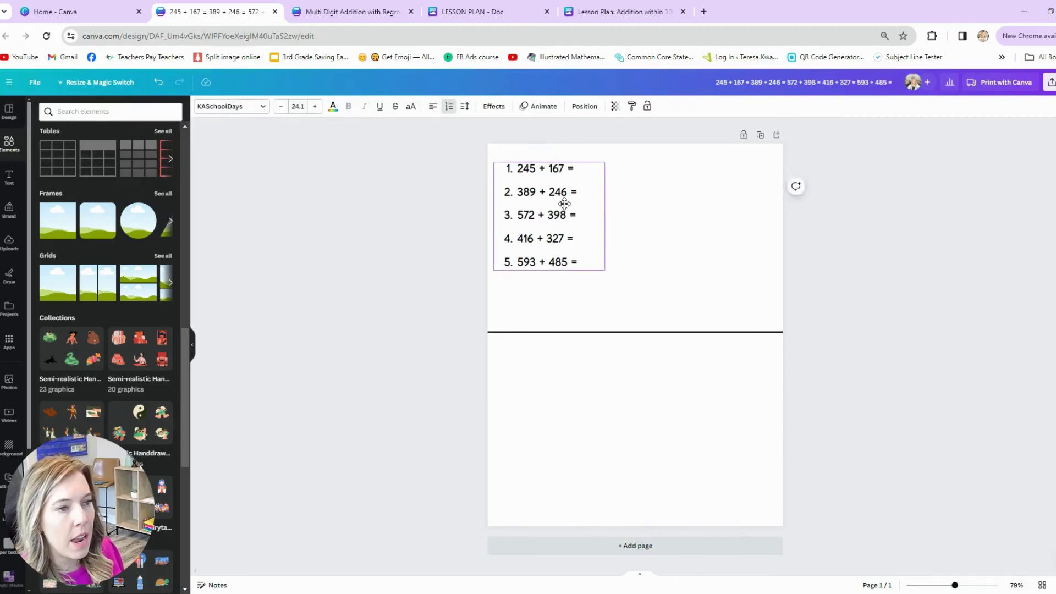
left_click_drag(605, 270, 631, 307)
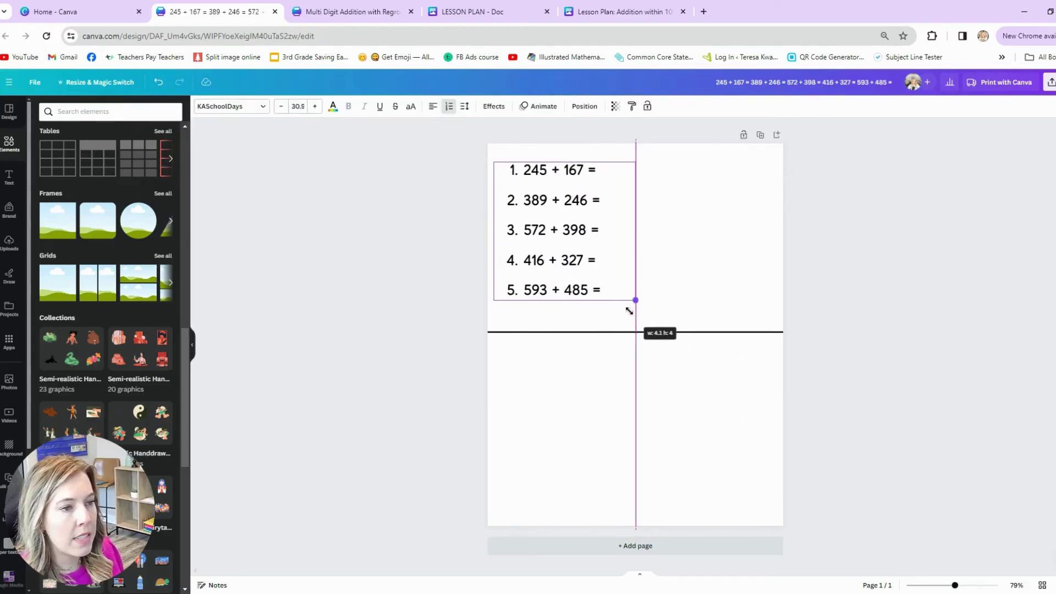
left_click(460, 249)
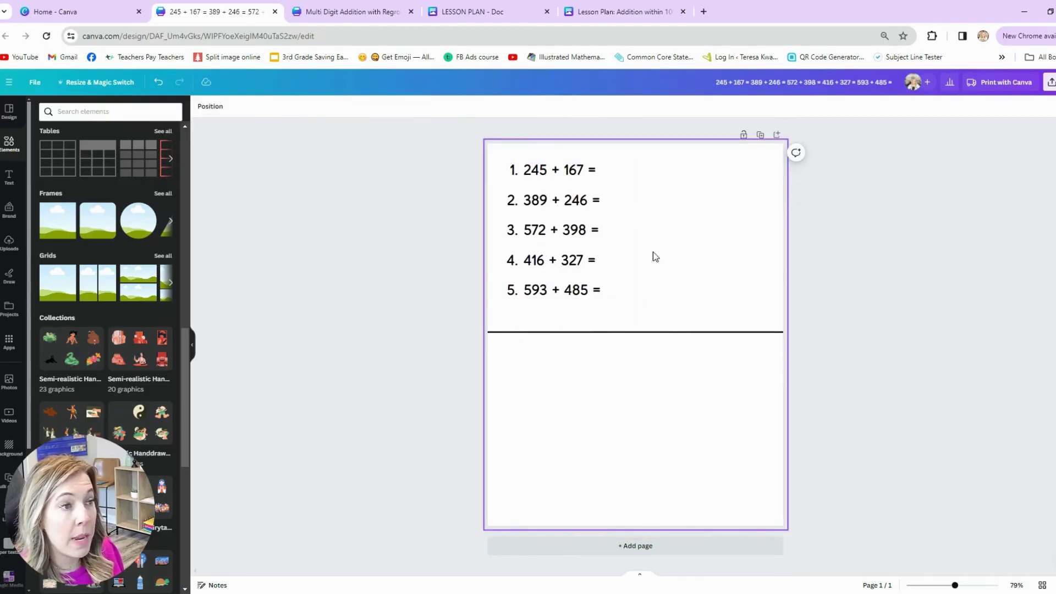
left_click_drag(566, 243, 566, 258)
left_click(445, 196)
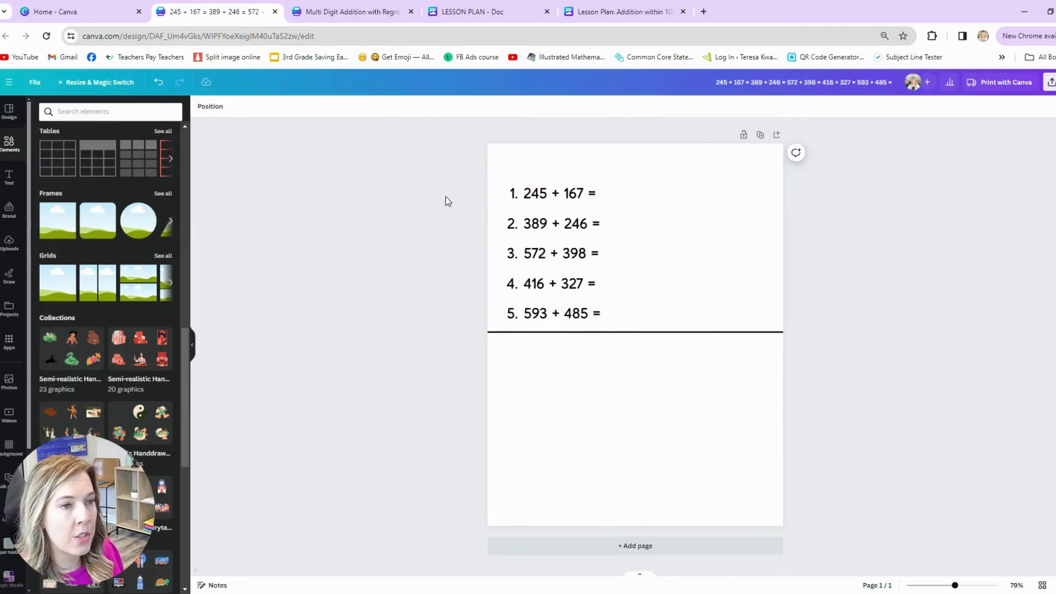
- Add a new body text box and clear its placeholder text
left_click(8, 181)
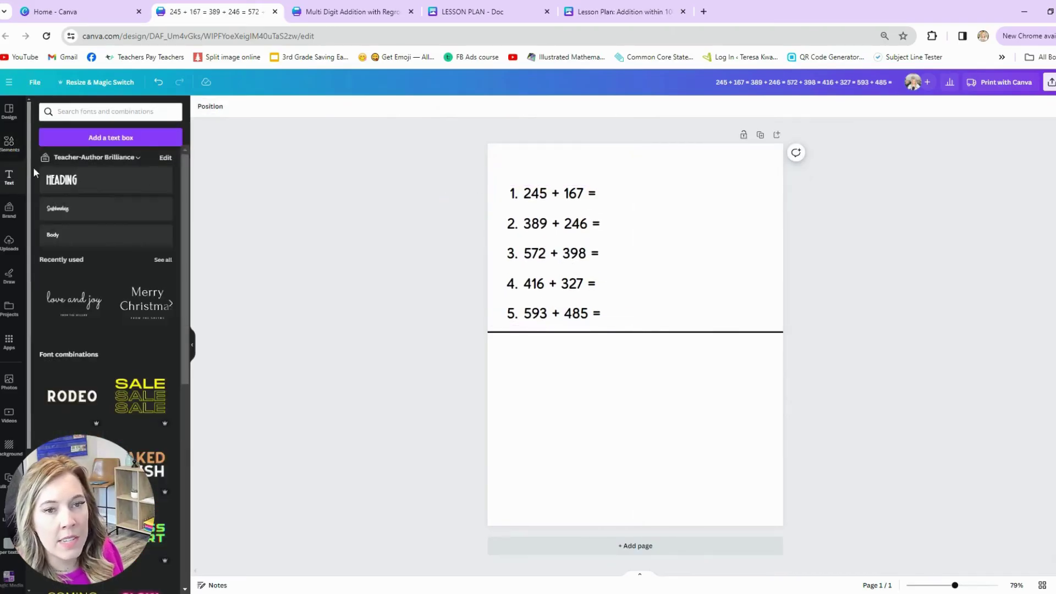
left_click(54, 237)
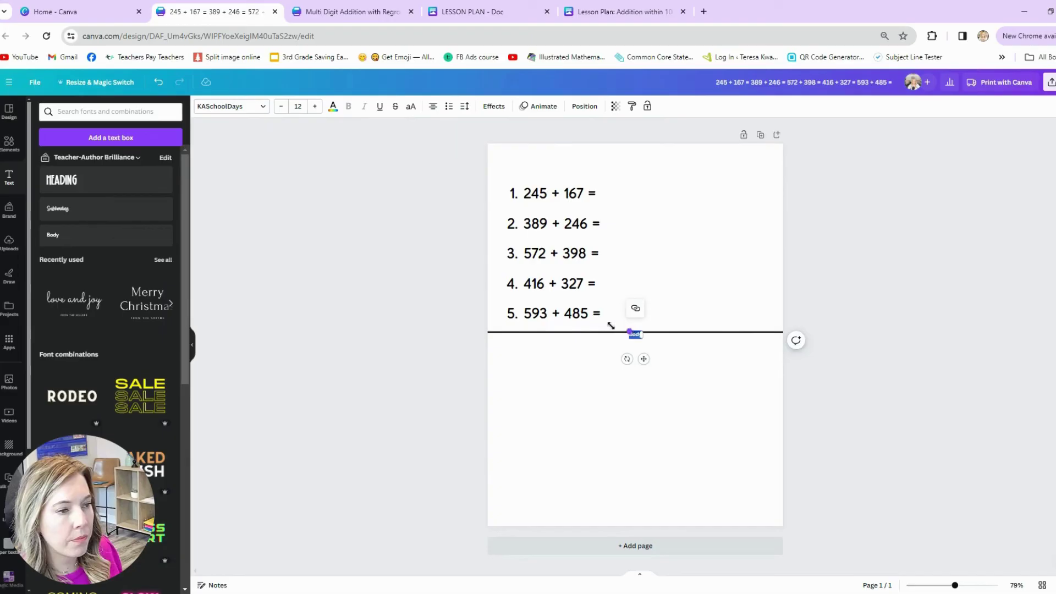
key("BackSpace")
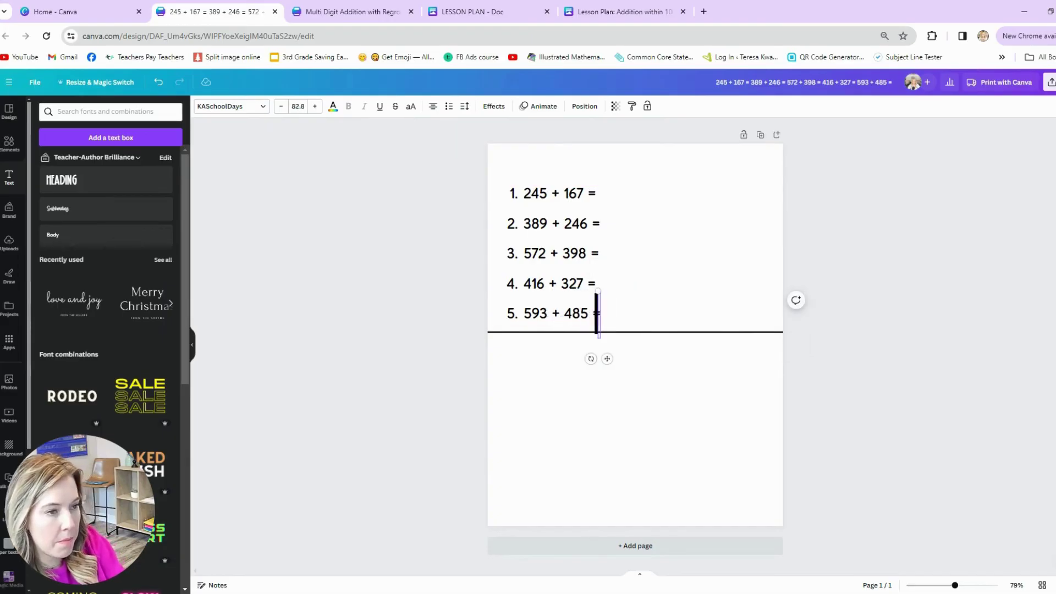
- Type 'Name', shrink it, left-align it, and place it at the top of the page
type("Name")
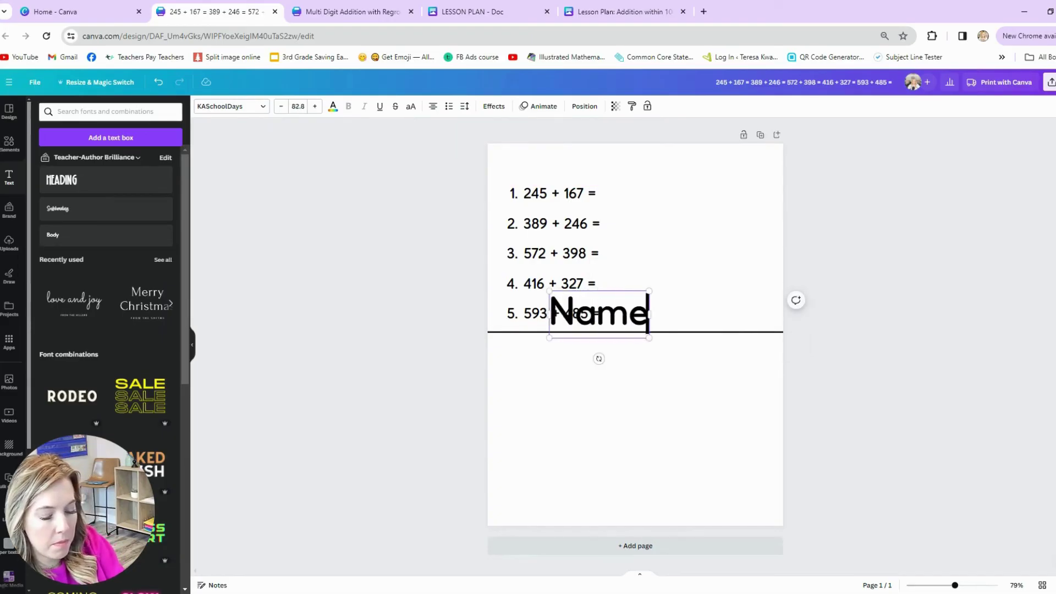
type(" ___________")
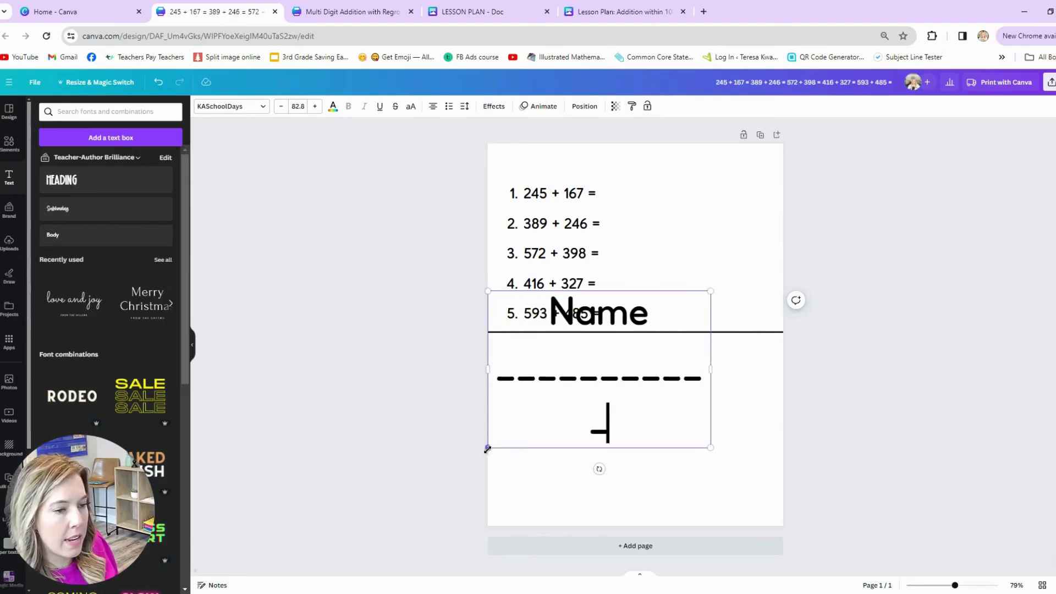
left_click_drag(488, 448, 493, 318)
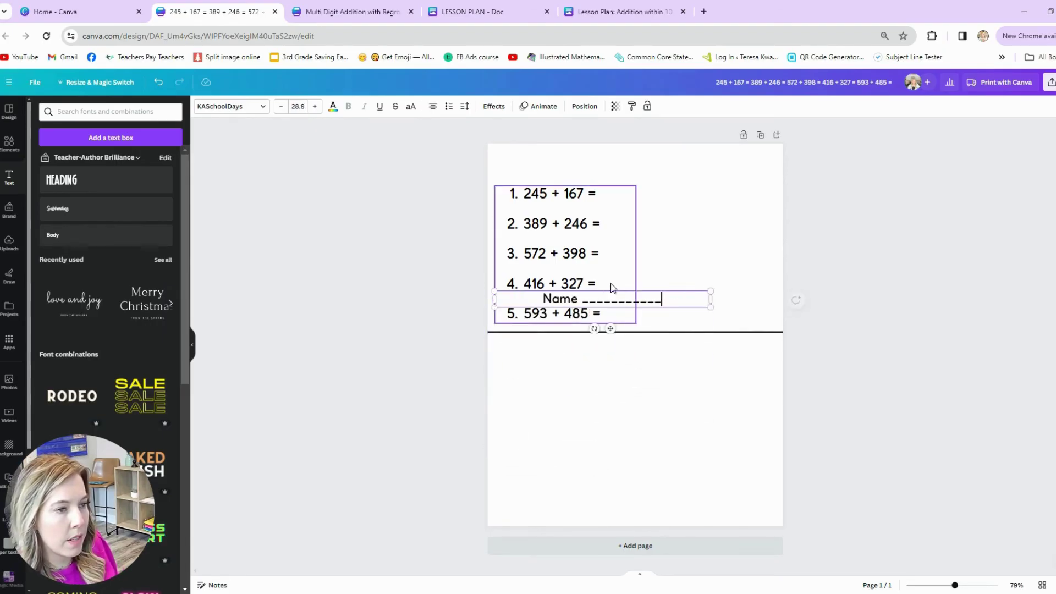
left_click(686, 308)
left_click_drag(686, 309, 646, 158)
double_click(626, 163)
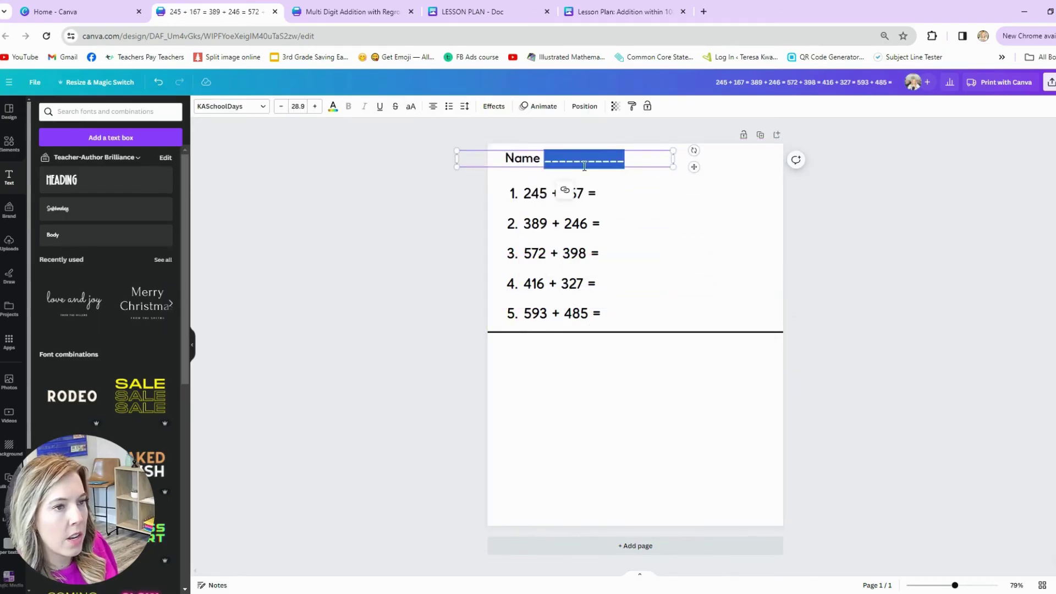
key("BackSpace")
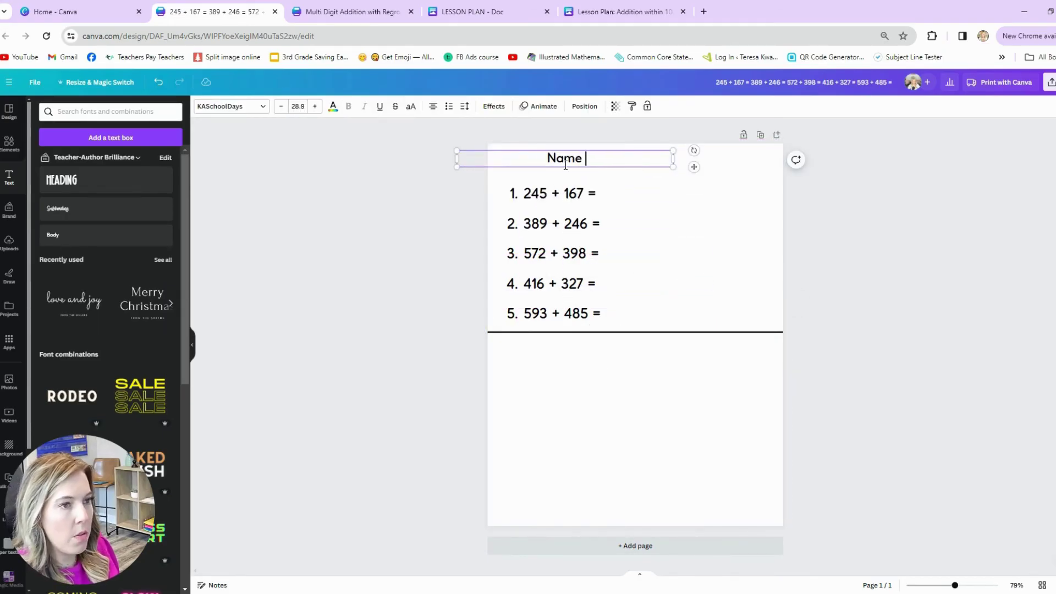
left_click(432, 106)
left_click(478, 163)
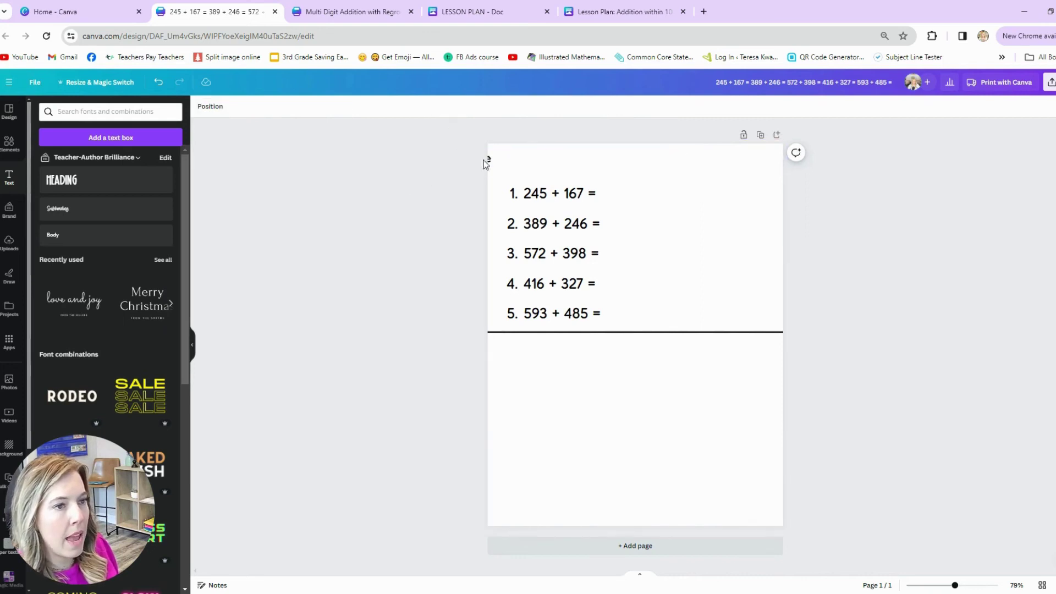
left_click_drag(486, 161, 540, 158)
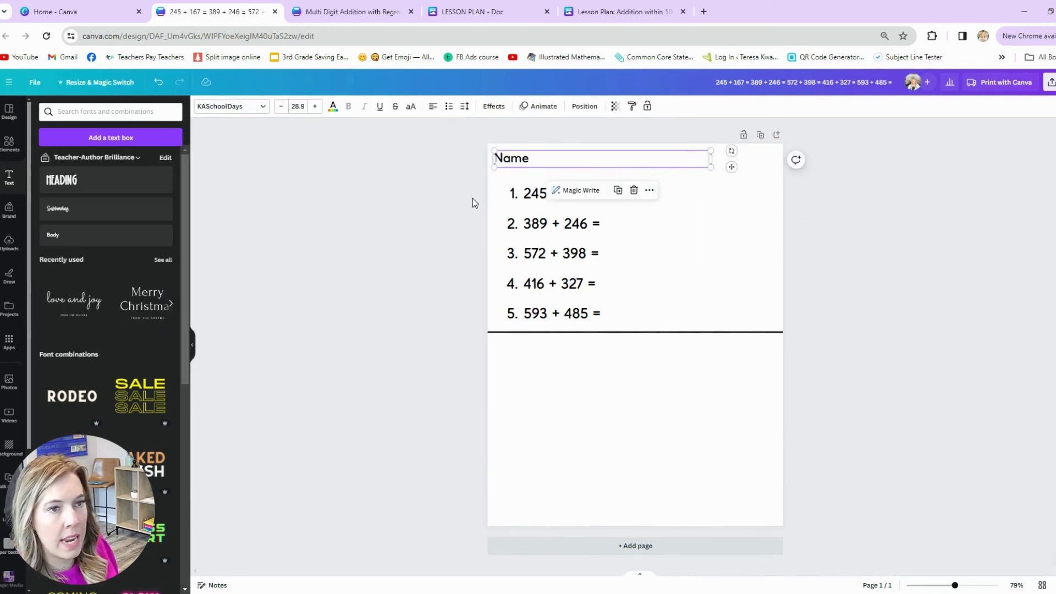
- Add a straight line from Elements and position it after Name as a writing line
left_click(9, 144)
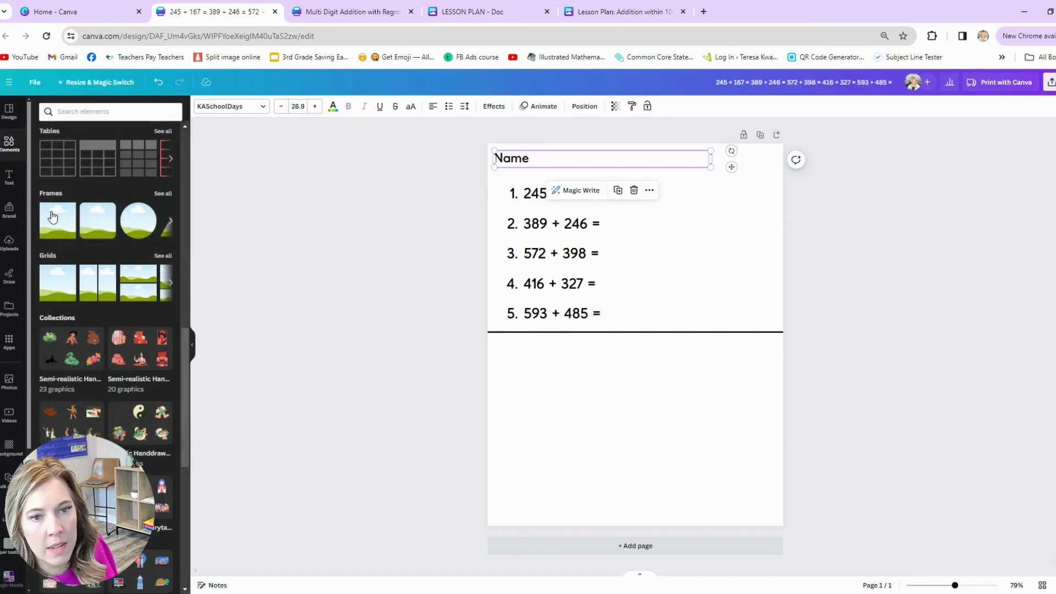
scroll(52, 216, "up", 5)
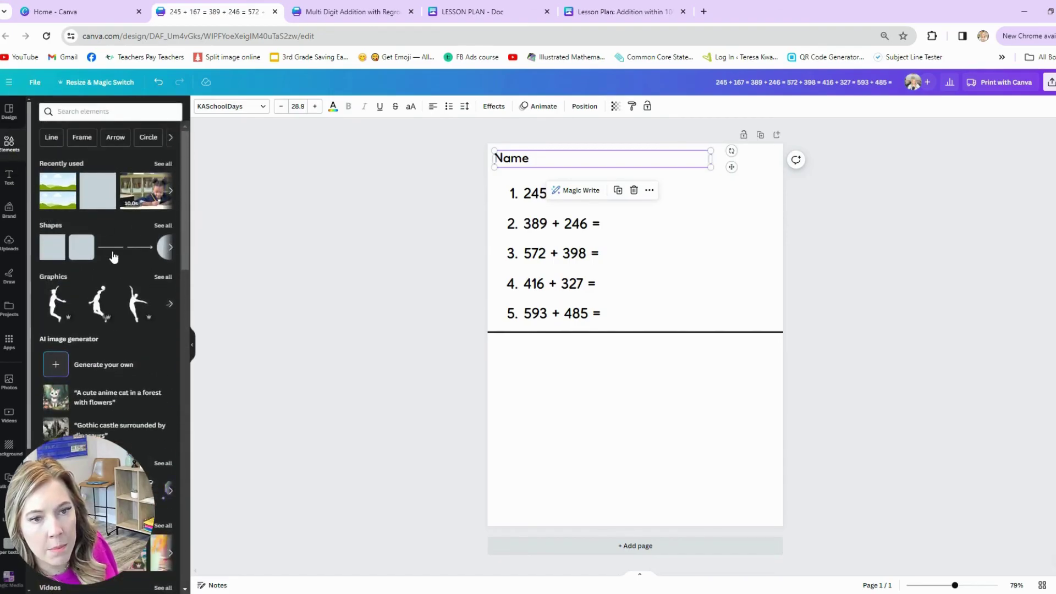
left_click(113, 253)
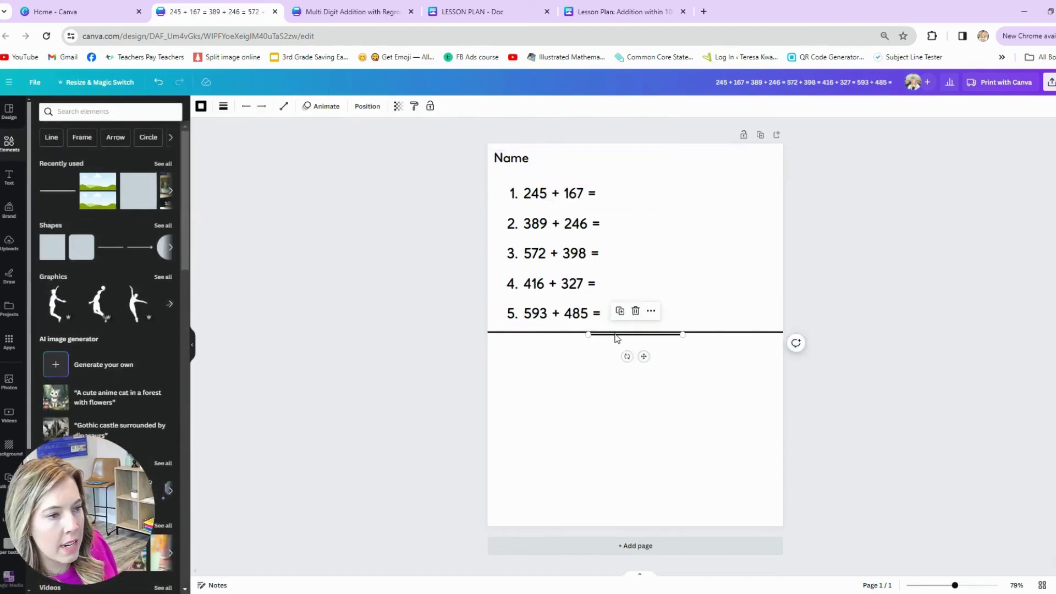
left_click_drag(617, 337, 557, 165)
left_click_drag(625, 166, 679, 159)
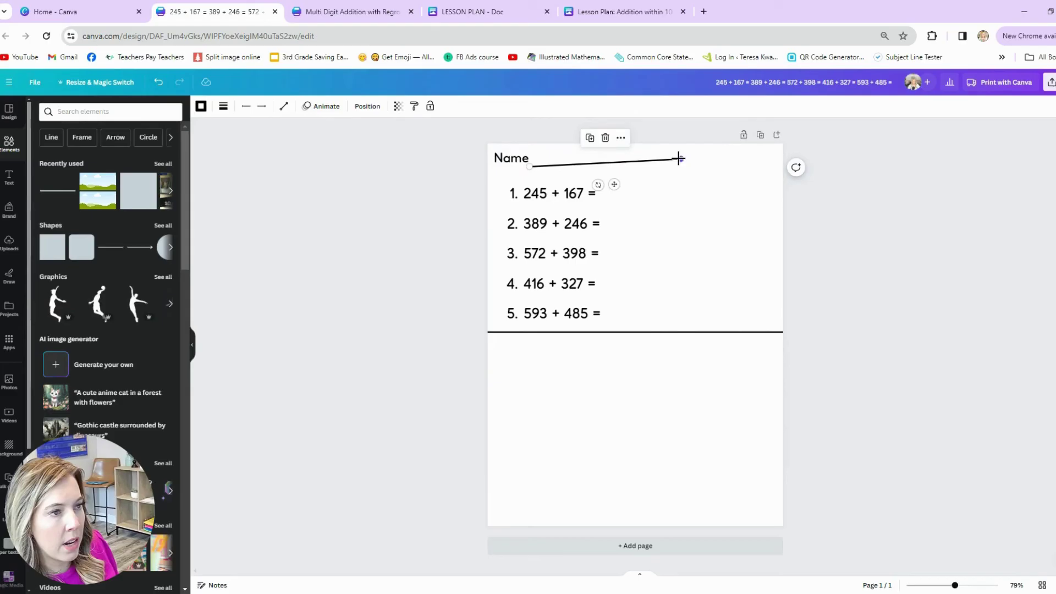
left_click(158, 82)
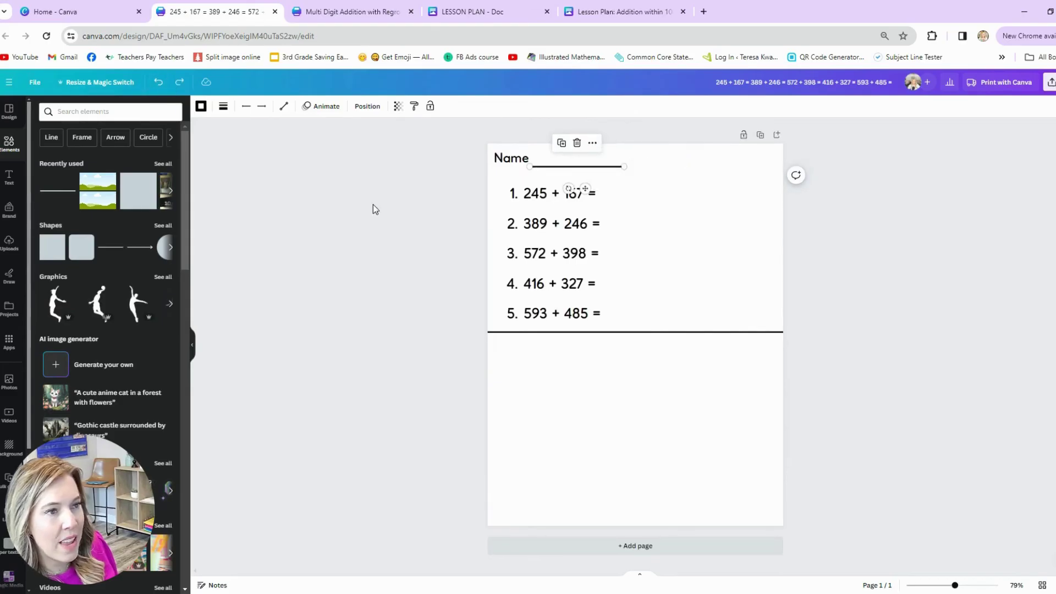
left_click(624, 161)
left_click(600, 165)
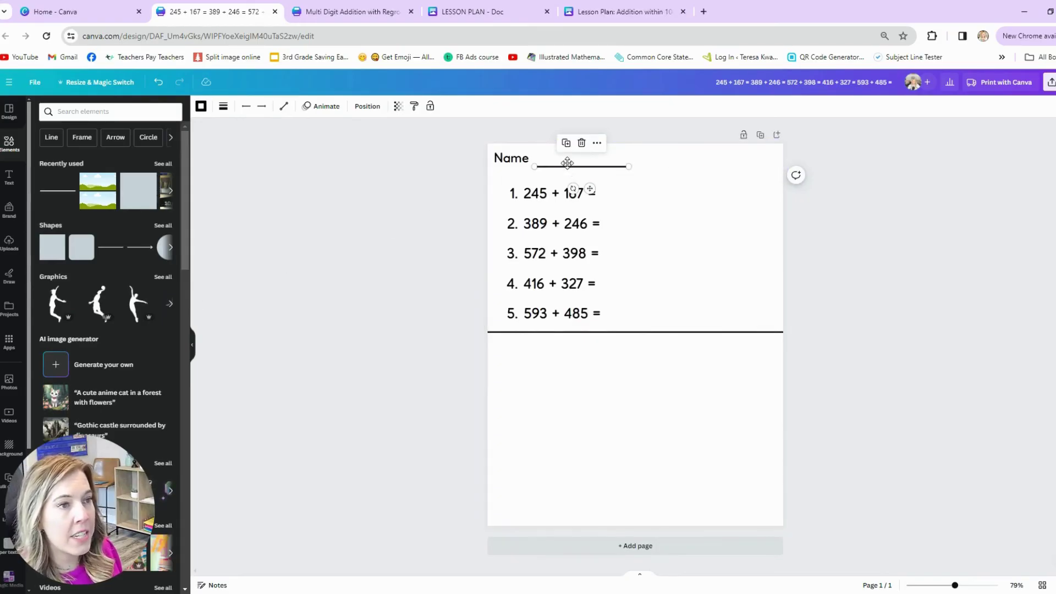
left_click_drag(568, 166, 571, 171)
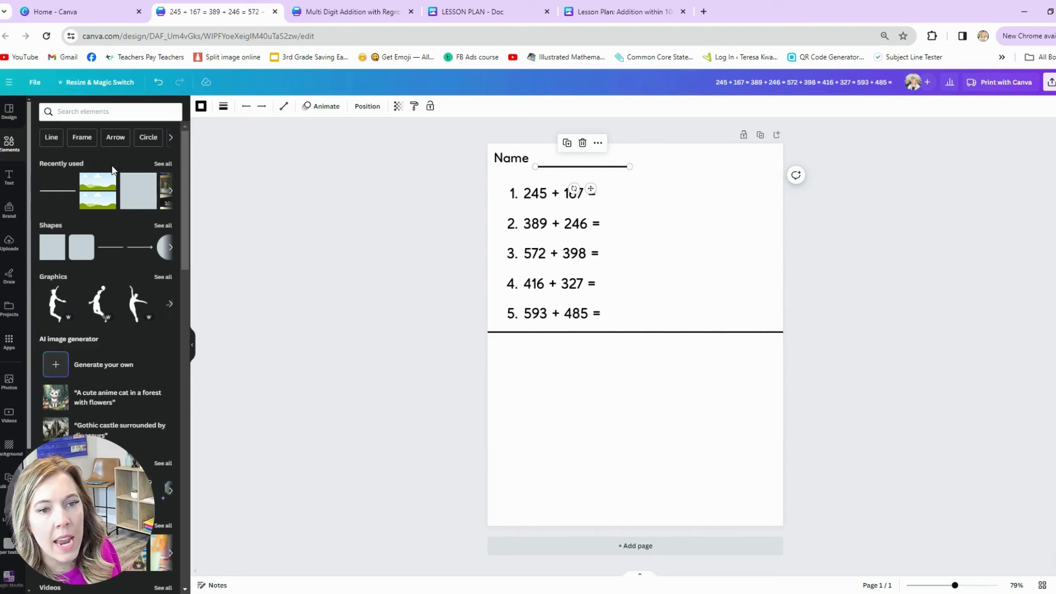
- Cover the Name line and problems with a square set to No color fill and a dashed border
left_click(54, 243)
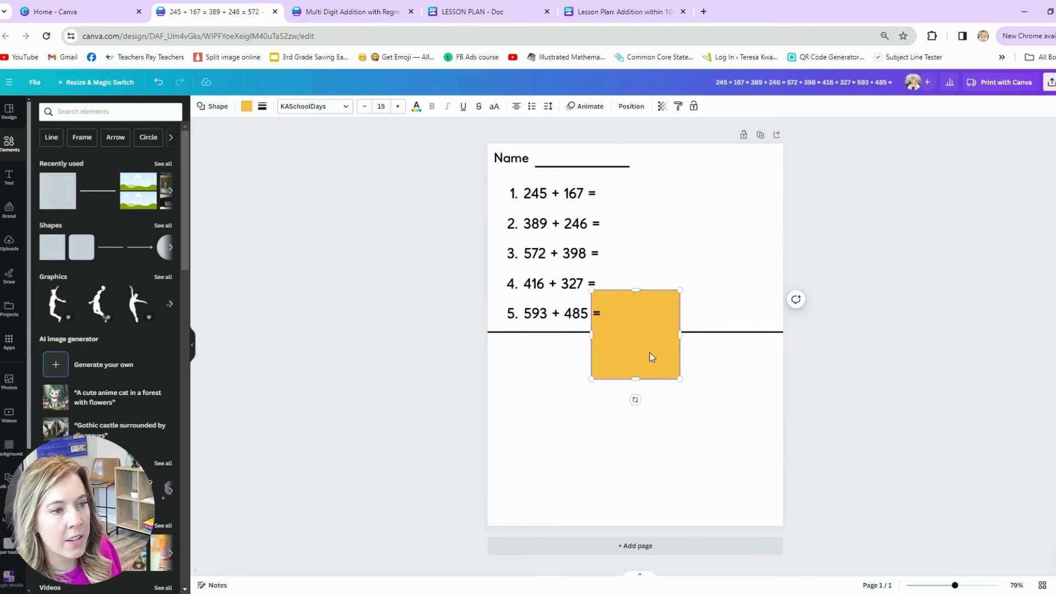
left_click_drag(650, 353, 548, 206)
left_click_drag(579, 239, 776, 328)
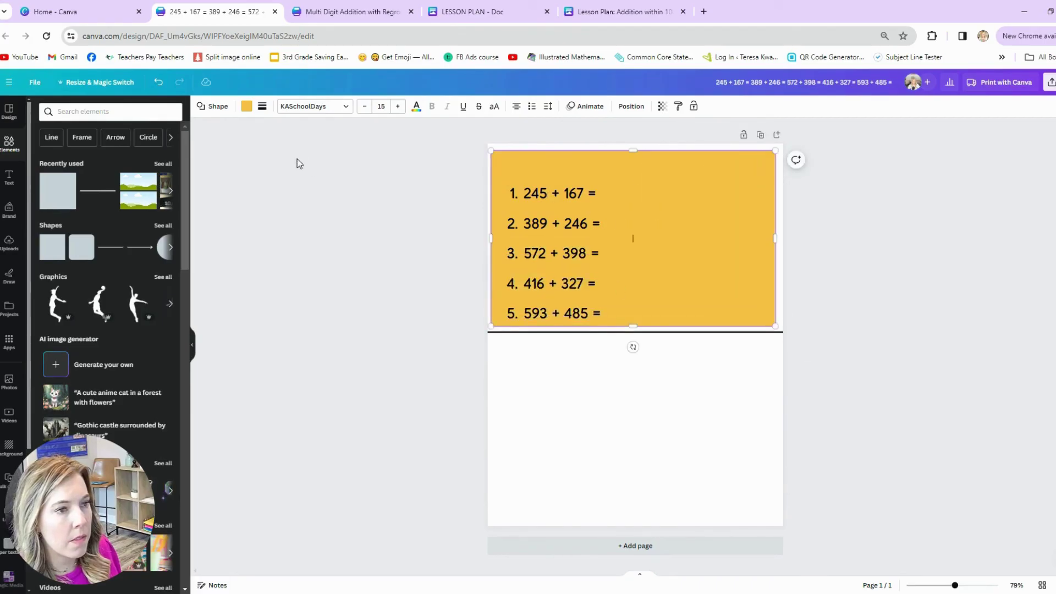
left_click(247, 106)
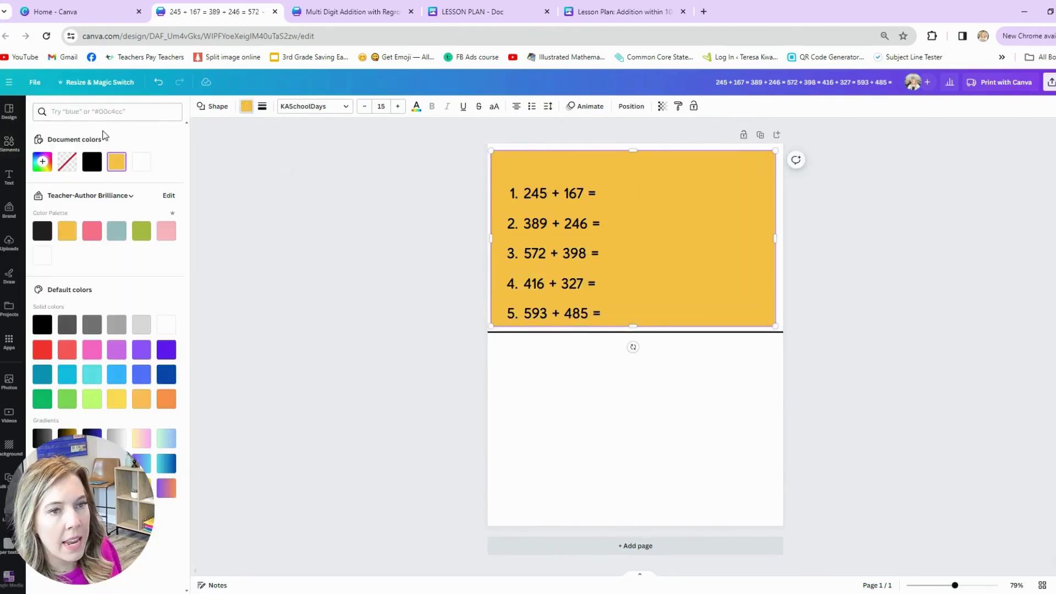
left_click(66, 165)
left_click(261, 107)
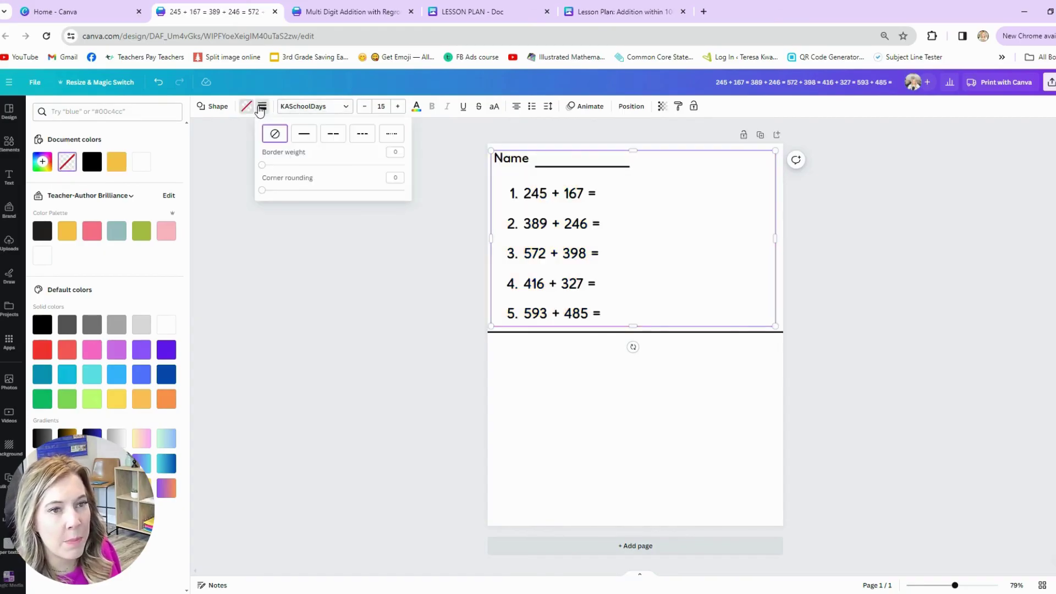
left_click(362, 134)
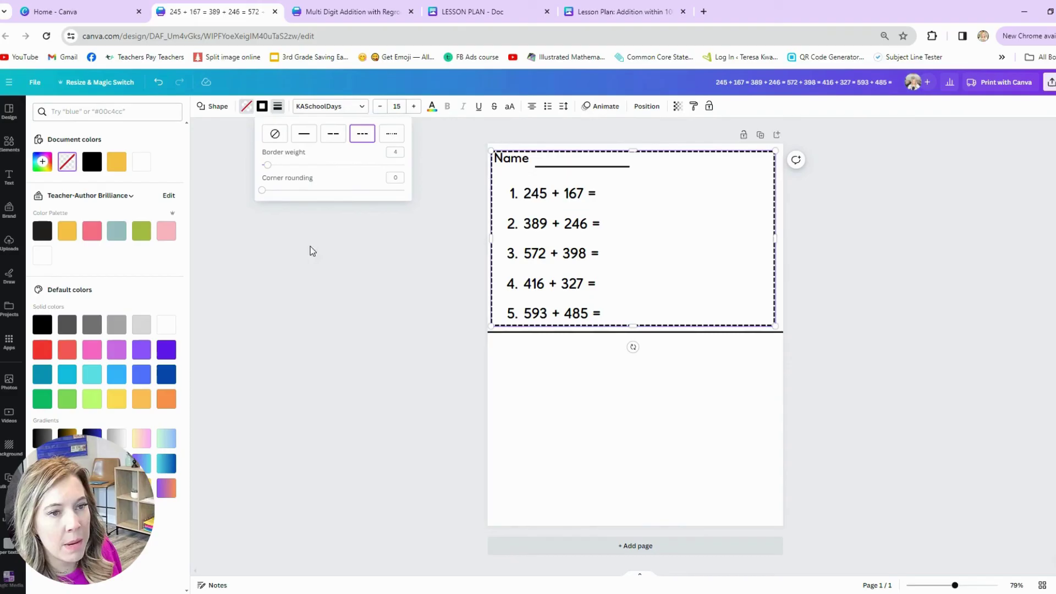
left_click_drag(775, 238, 778, 238)
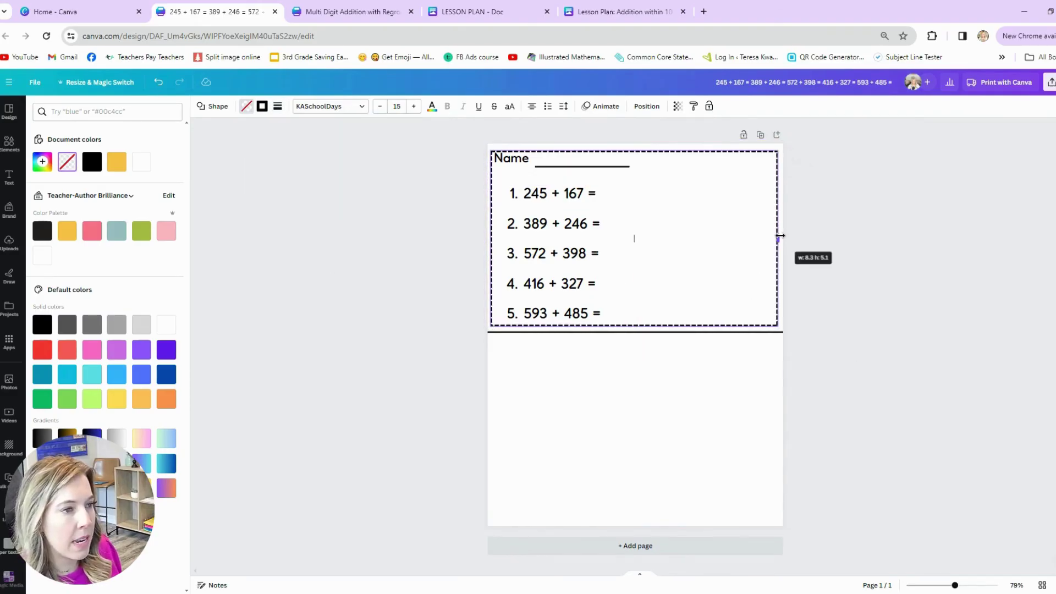
- Send the dashed box and white grid to the back, then nudge the Name line inside the border
right_click(771, 202)
mouse_move(795, 297)
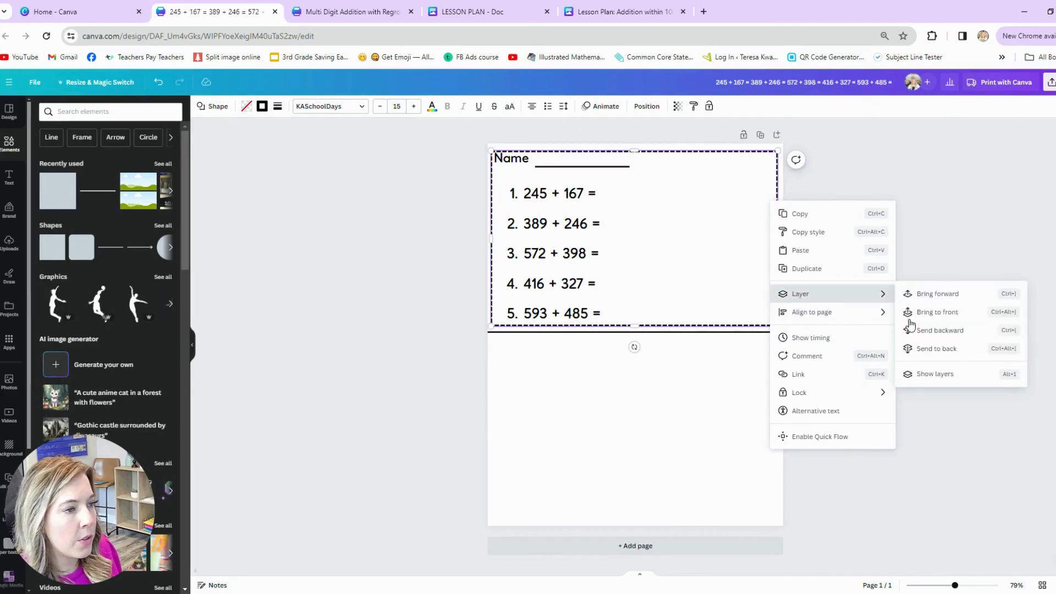
left_click(949, 352)
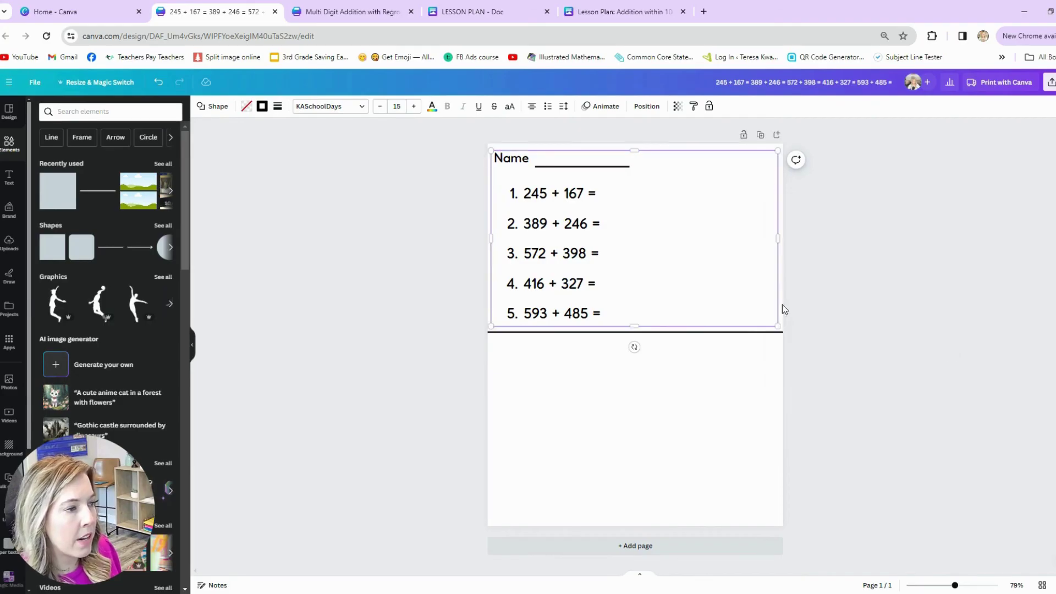
right_click(737, 266)
mouse_move(773, 377)
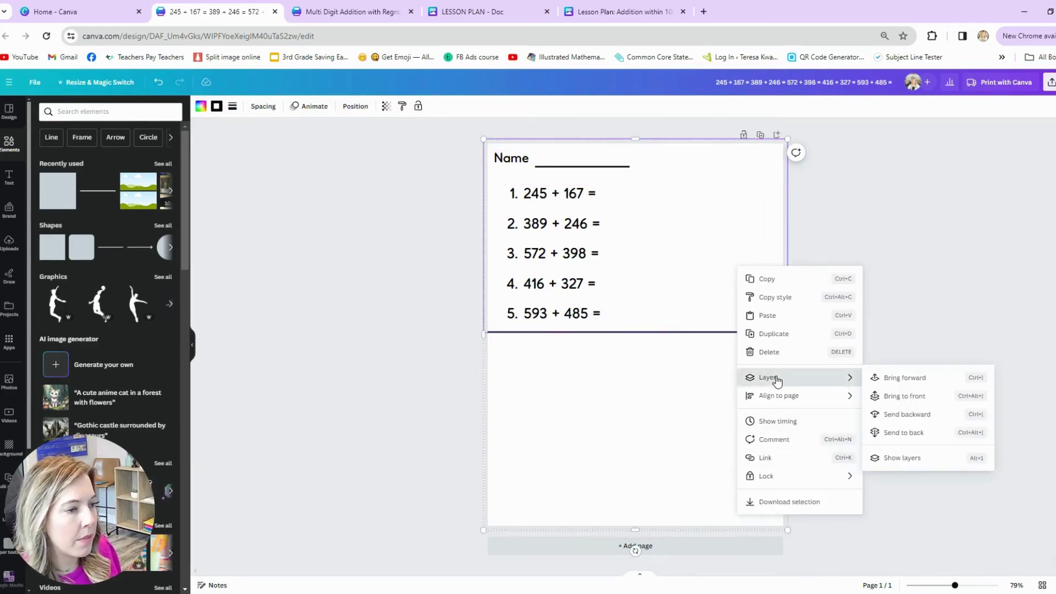
left_click(896, 434)
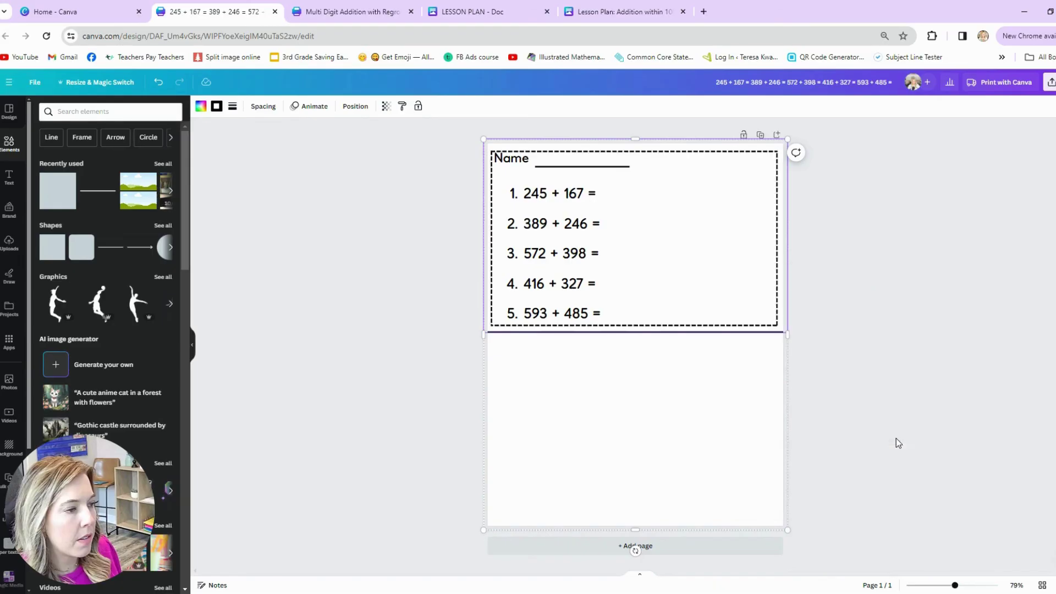
left_click(521, 161)
left_click_drag(521, 161, 522, 163)
left_click(347, 245)
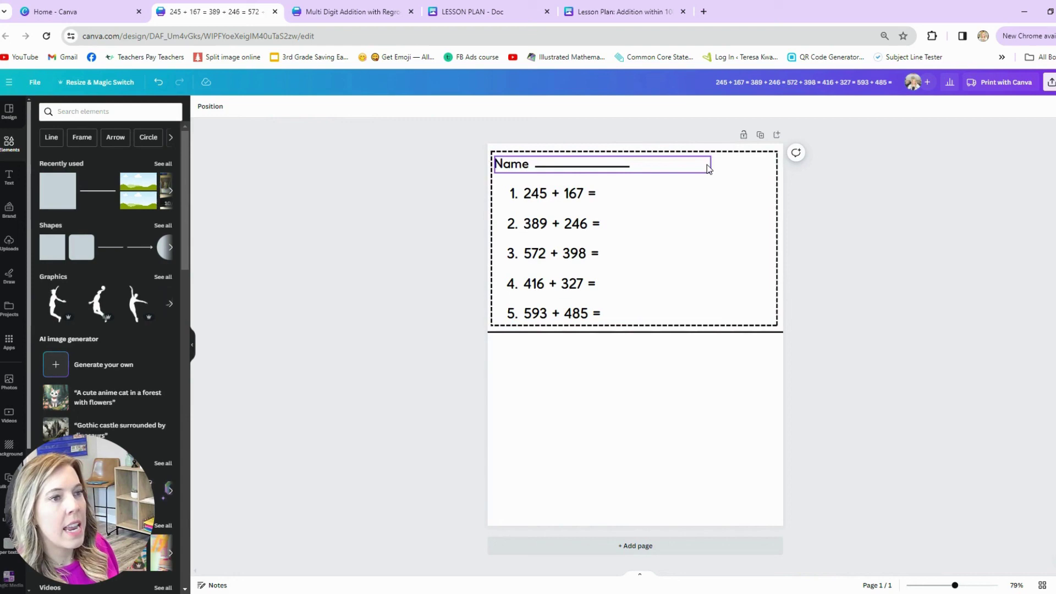
- Add an 'EXIT TICKET' heading at the ticket's top right
left_click(8, 179)
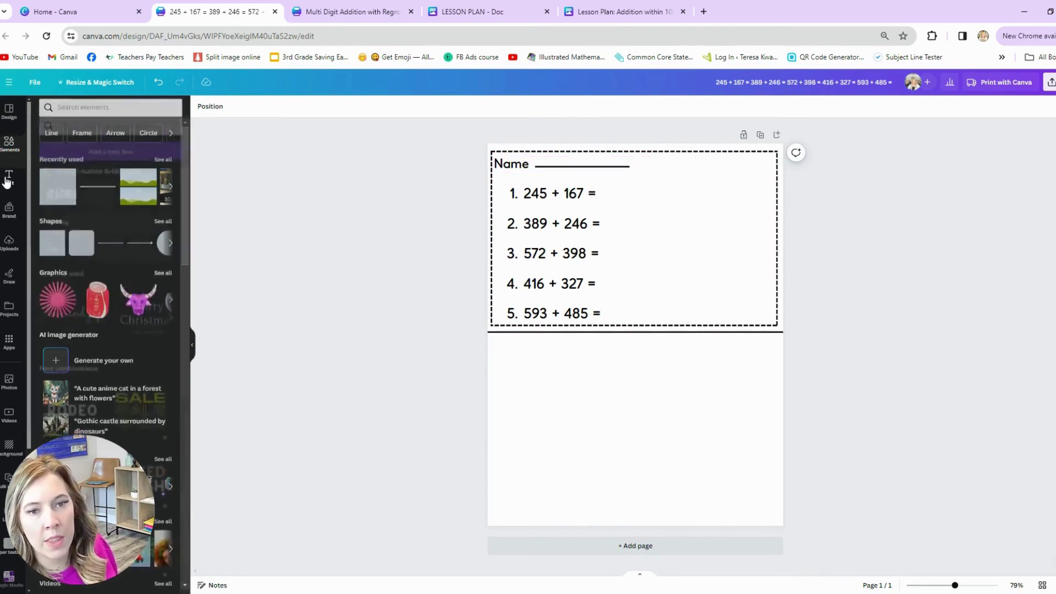
left_click(61, 181)
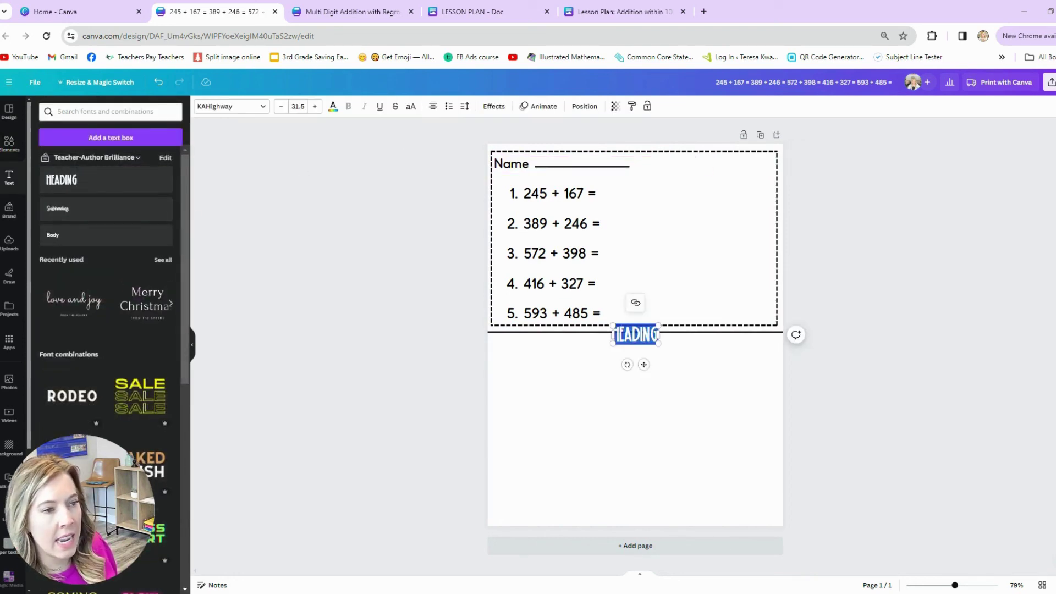
type("EXIT TI")
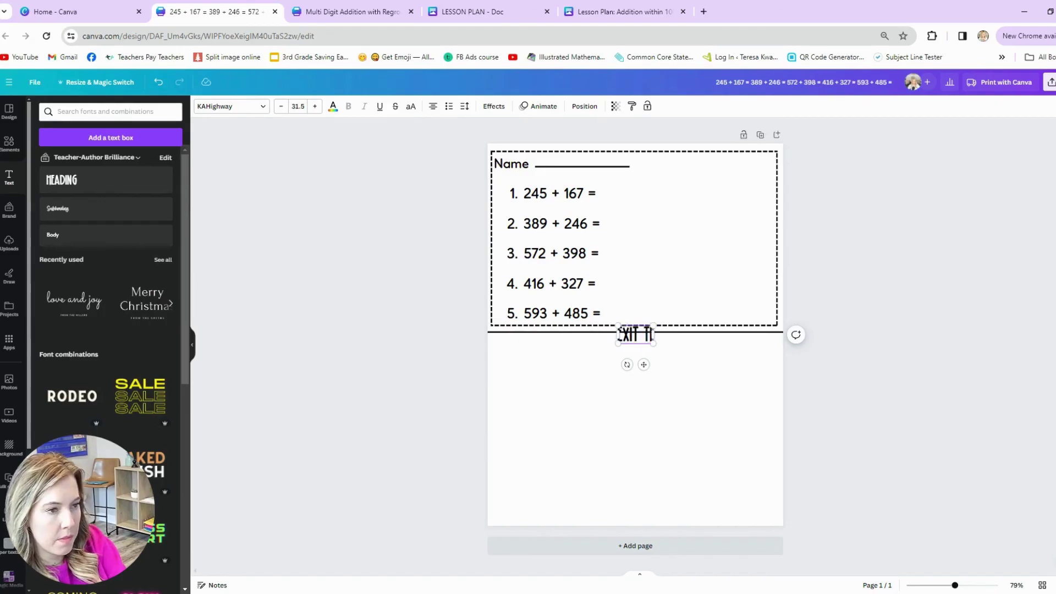
type("CKET")
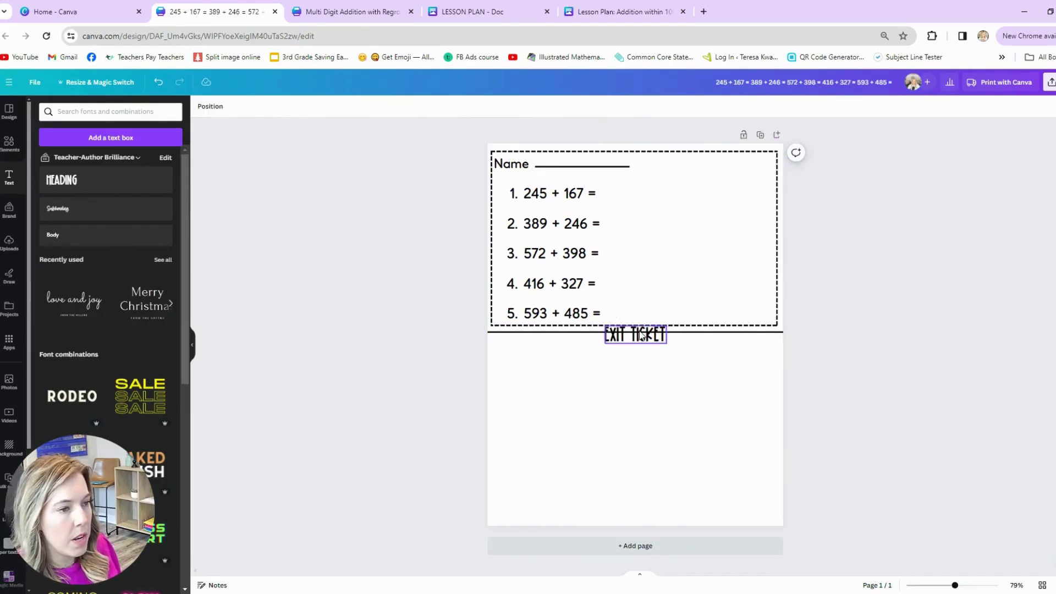
left_click_drag(645, 328, 754, 155)
left_click(442, 224)
- Copy the entire framed ticket and paste the duplicate into the page's lower half
left_click_drag(398, 130, 796, 315)
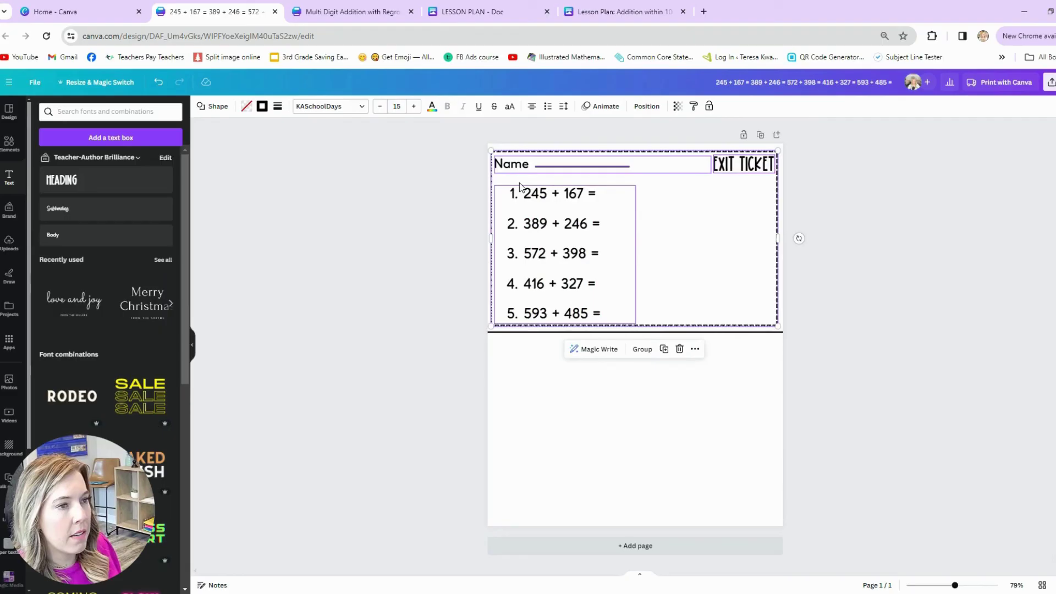
right_click(519, 183)
left_click(536, 197)
key("ctrl+v")
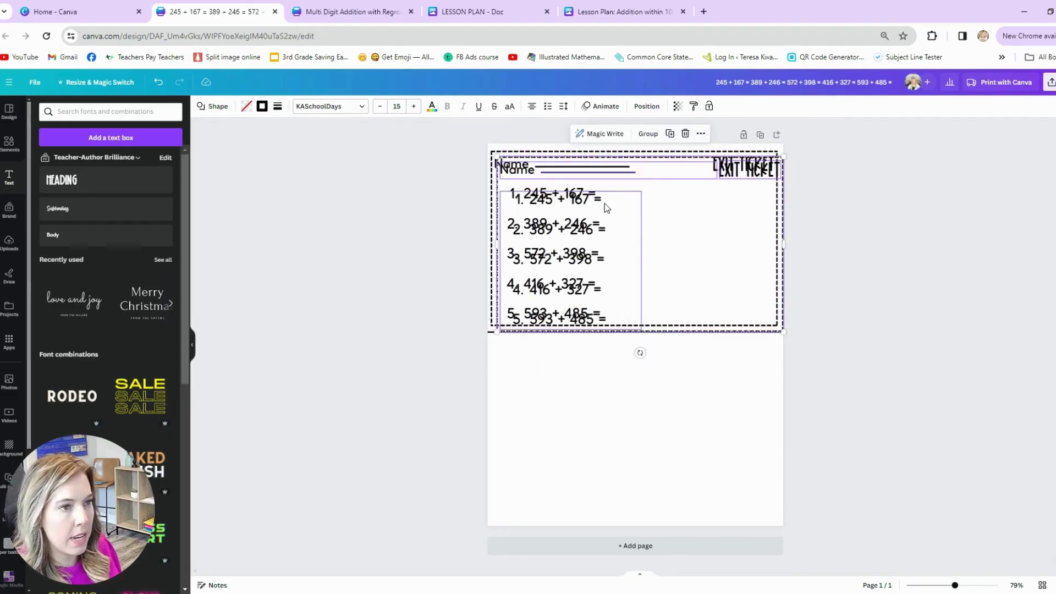
left_click_drag(606, 207, 597, 388)
left_click(403, 357)
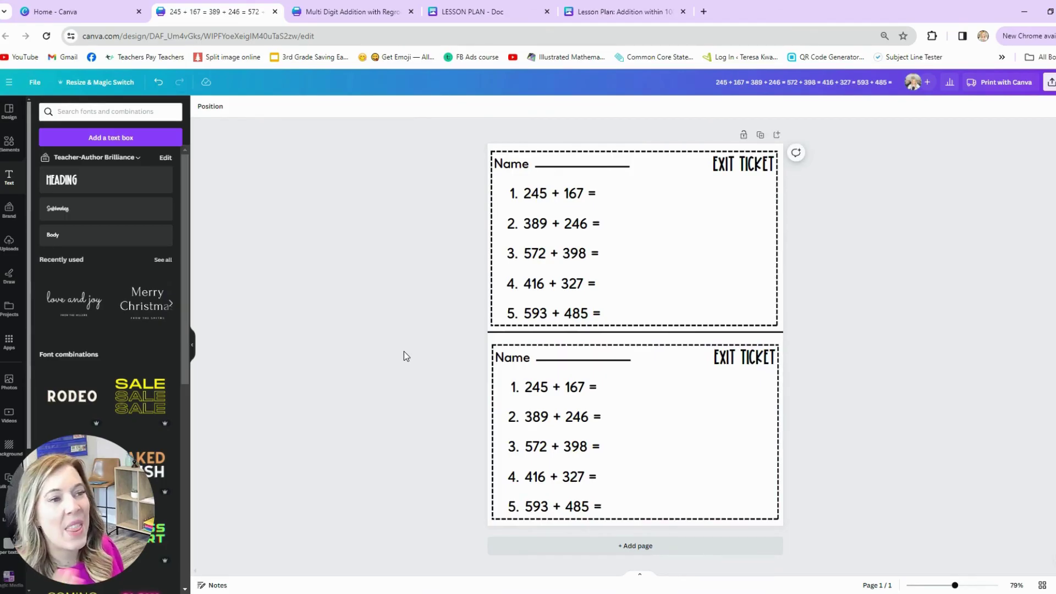
left_click(431, 15)
left_click(624, 12)
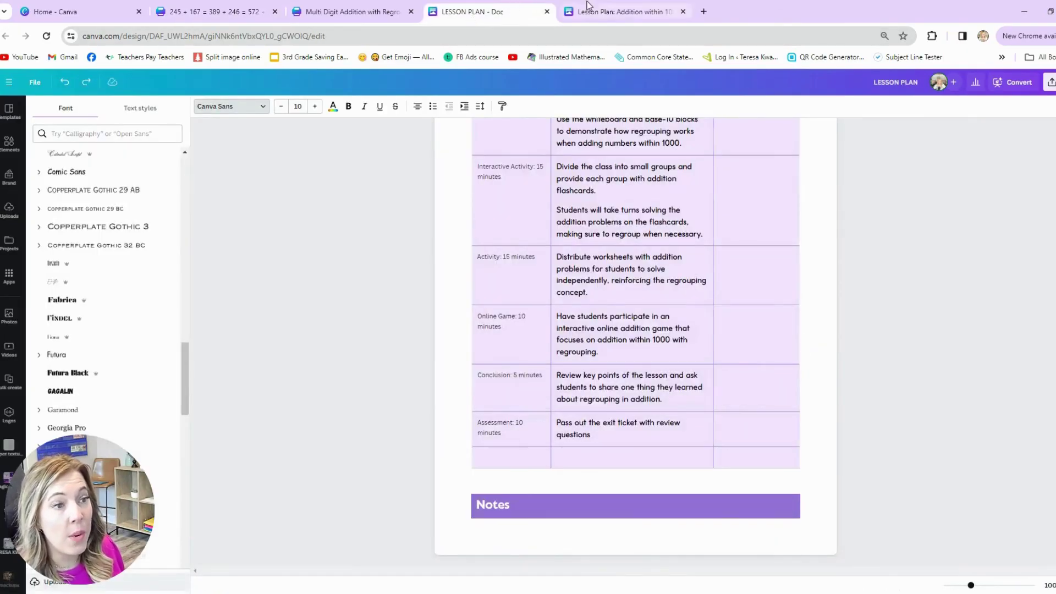
scroll(540, 268, "up", 8)
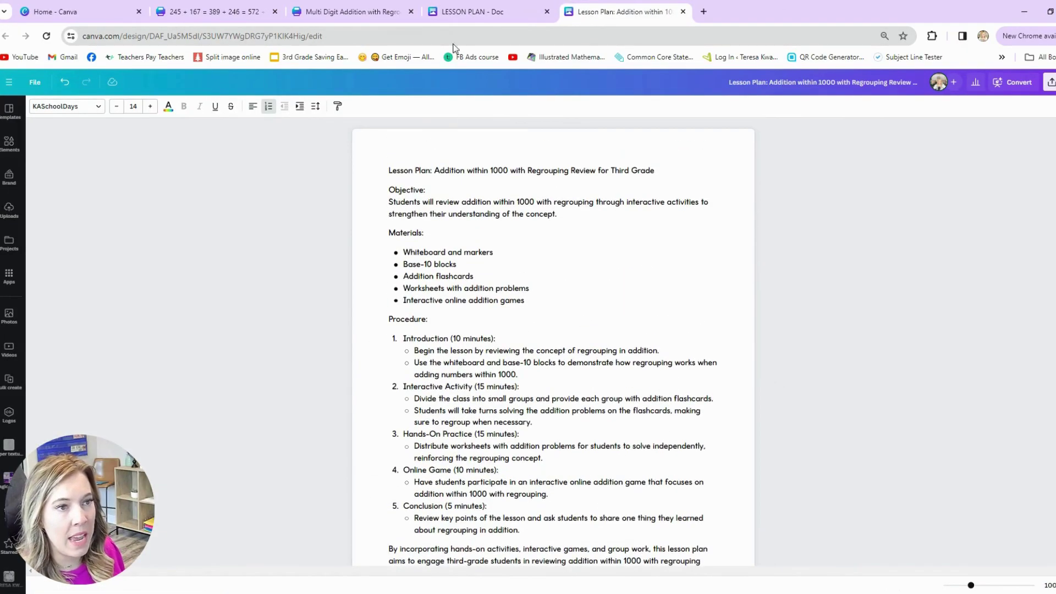
left_click(468, 15)
scroll(550, 282, "up", 10)
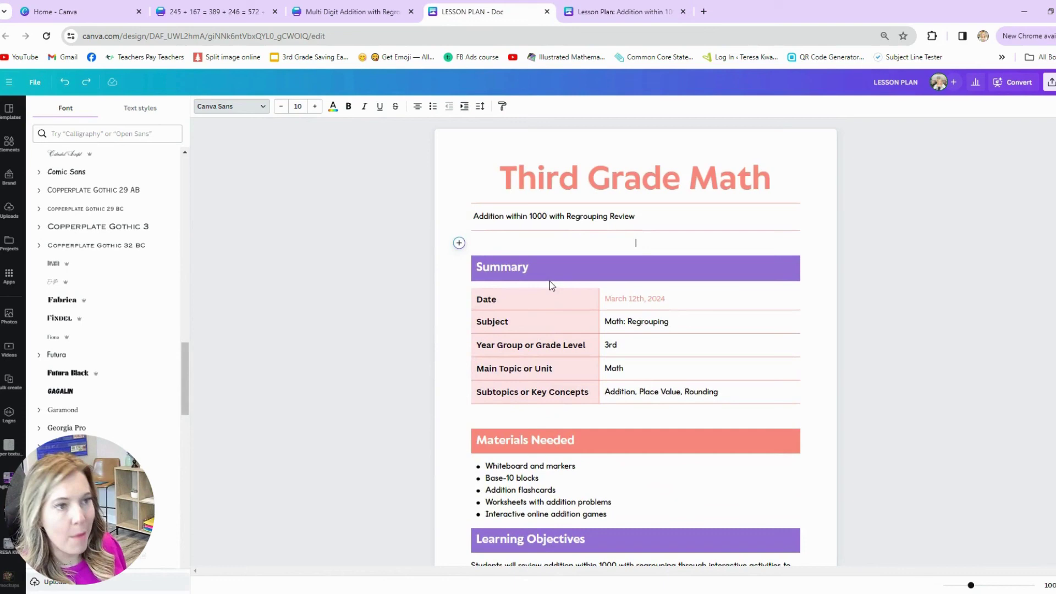
scroll(392, 147, "down", 2)
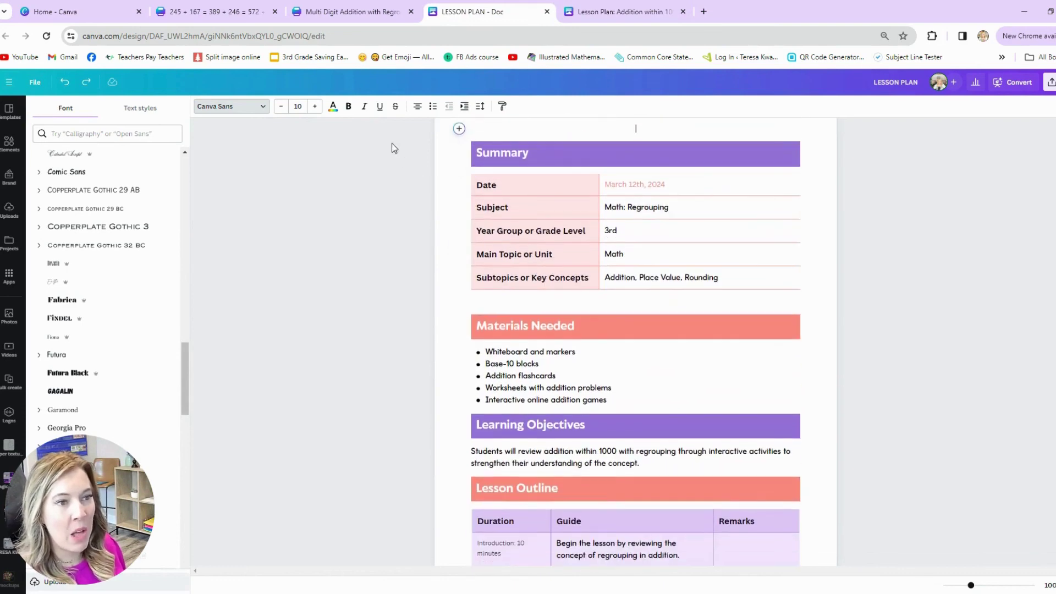
left_click(323, 14)
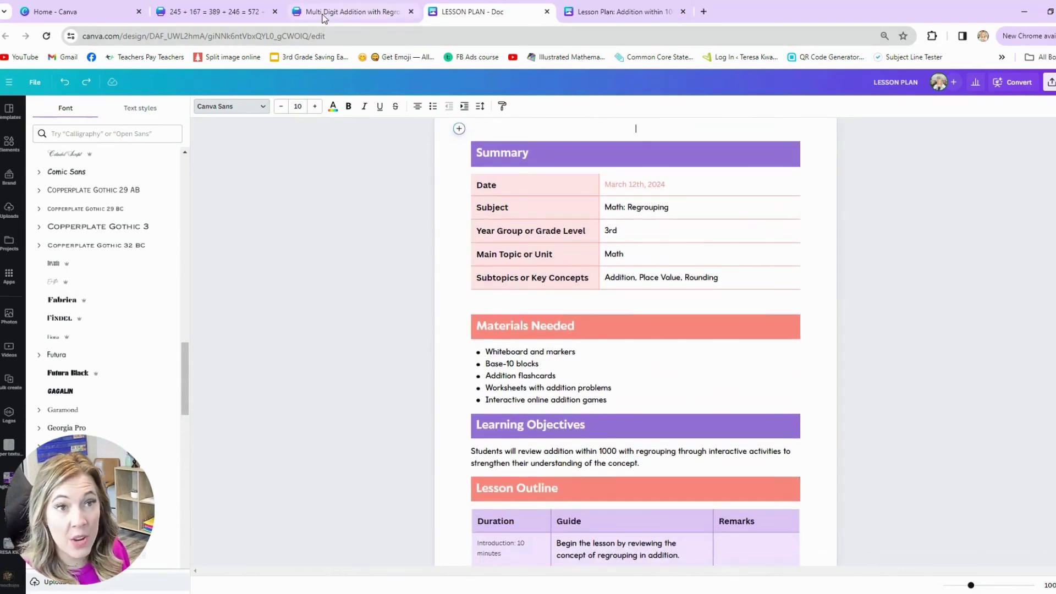
scroll(534, 313, "down", 8)
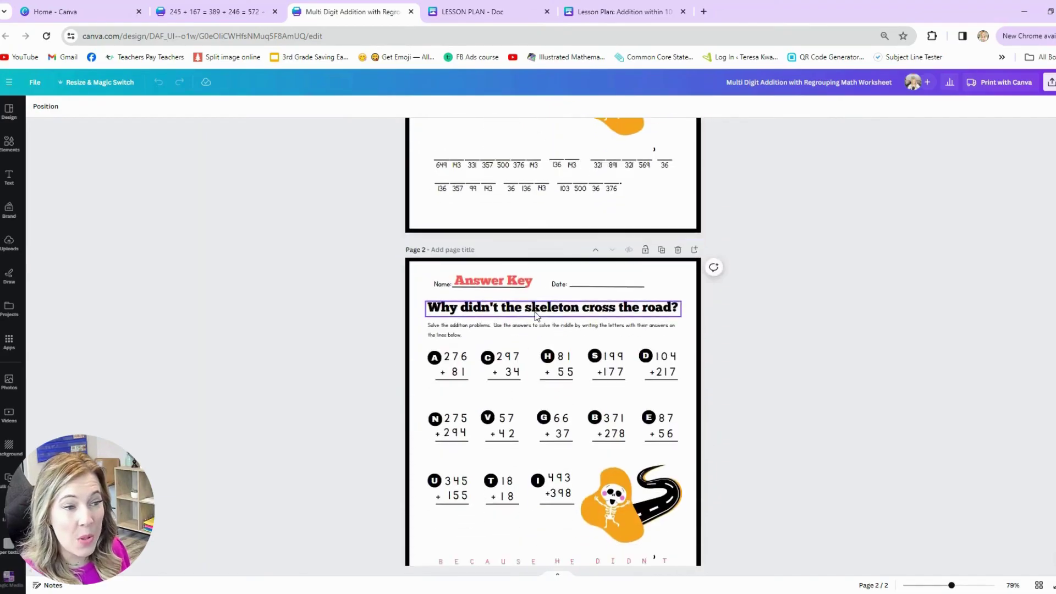
scroll(535, 314, "up", 8)
left_click(214, 11)
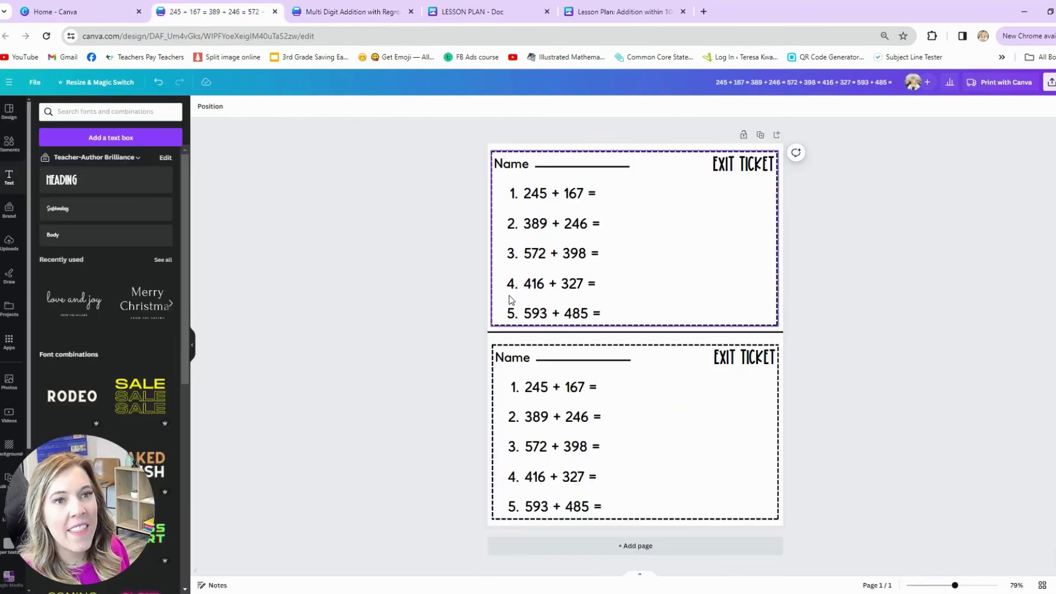